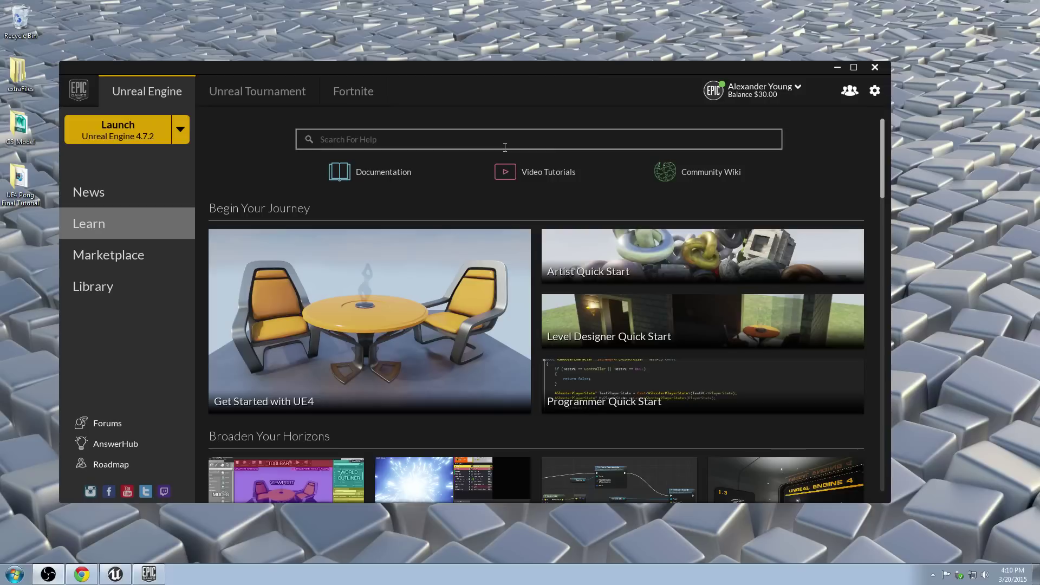
Step: Launch Unreal Engine 4.7.2 and create a blank Blueprint project named UE4_Pong with no starter content
click(137, 139)
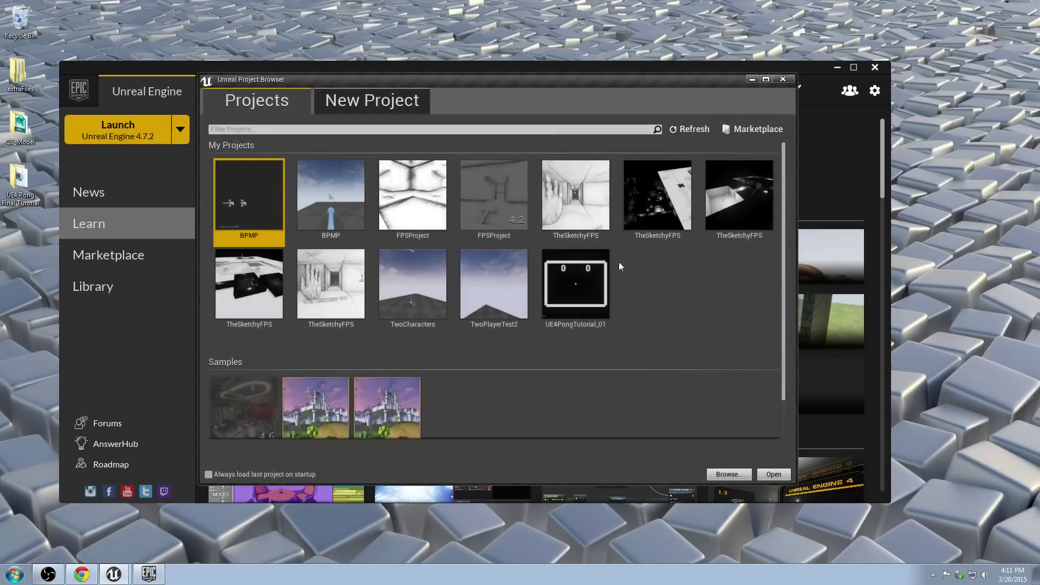
click(371, 104)
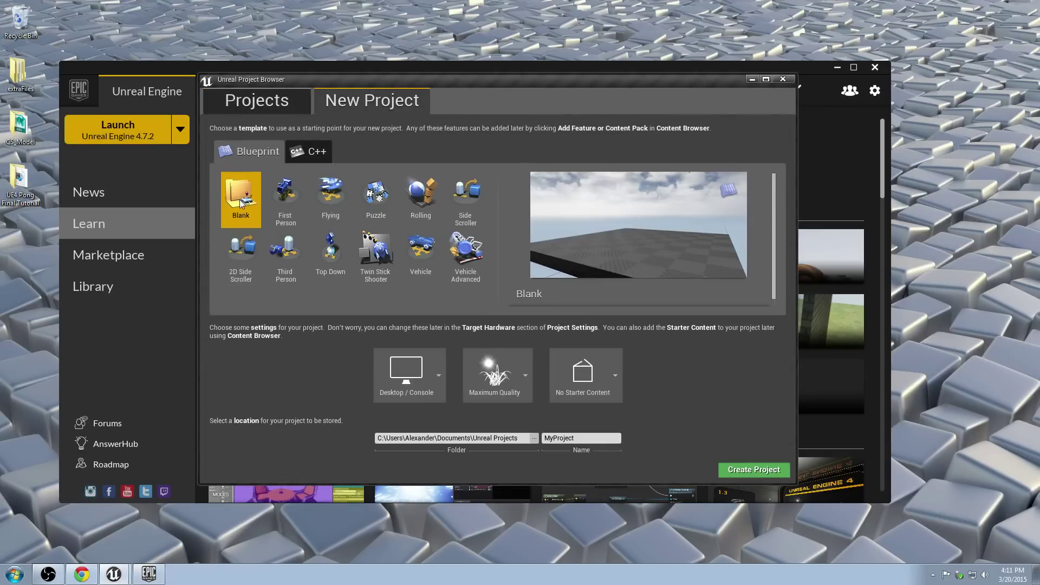
click(591, 376)
click(582, 436)
key(ctrl+a)
key(BackSpace)
text(UE4_Pong)
click(753, 469)
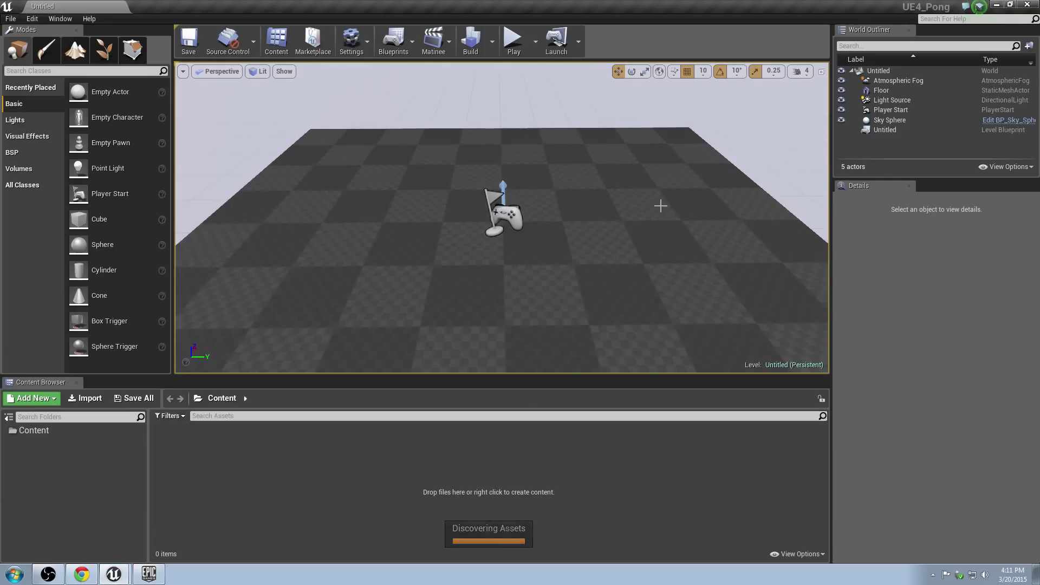
Step: Create a new empty level to replace the default template level
mouse_move(661, 200)
right_down()
mouse_move(661, 249)
mouse_move(715, 233)
mouse_move(678, 244)
mouse_move(661, 200)
right_up()
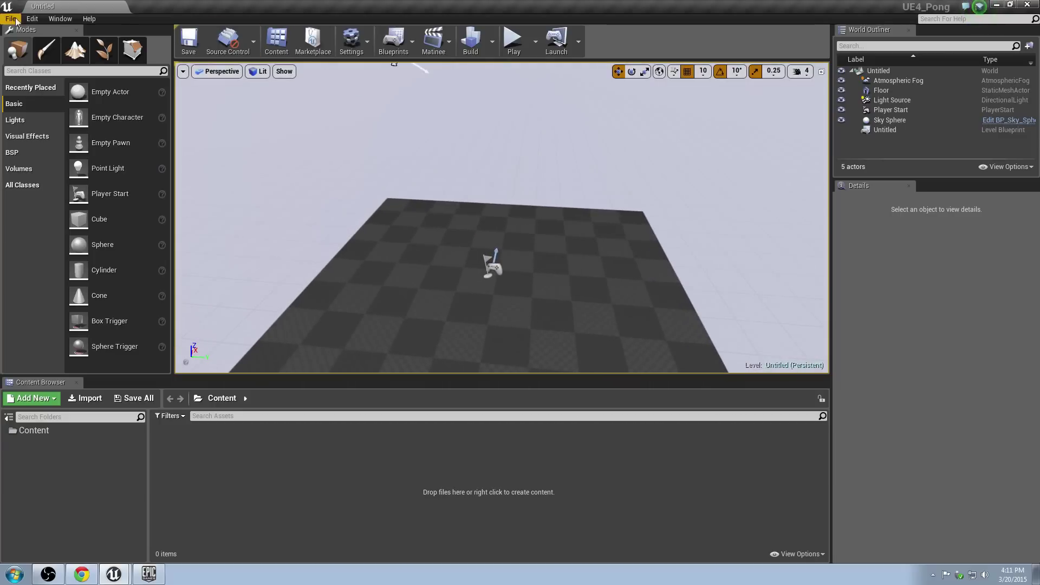
click(10, 19)
click(25, 40)
click(528, 233)
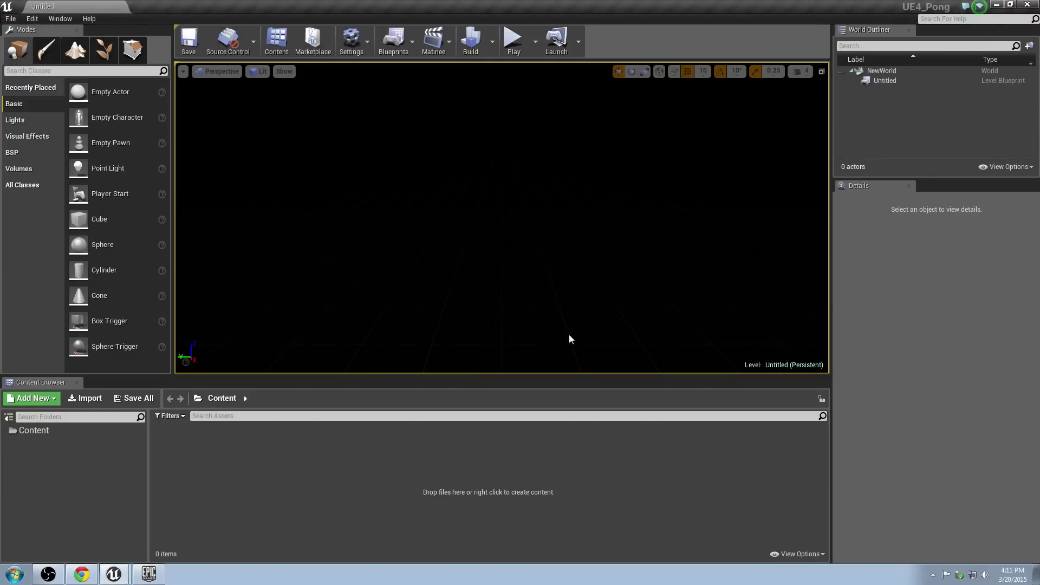
Step: Add an additive BSP box brush to the empty level and reset its location to 0, 0, 0
right_drag(536, 223, 515, 228)
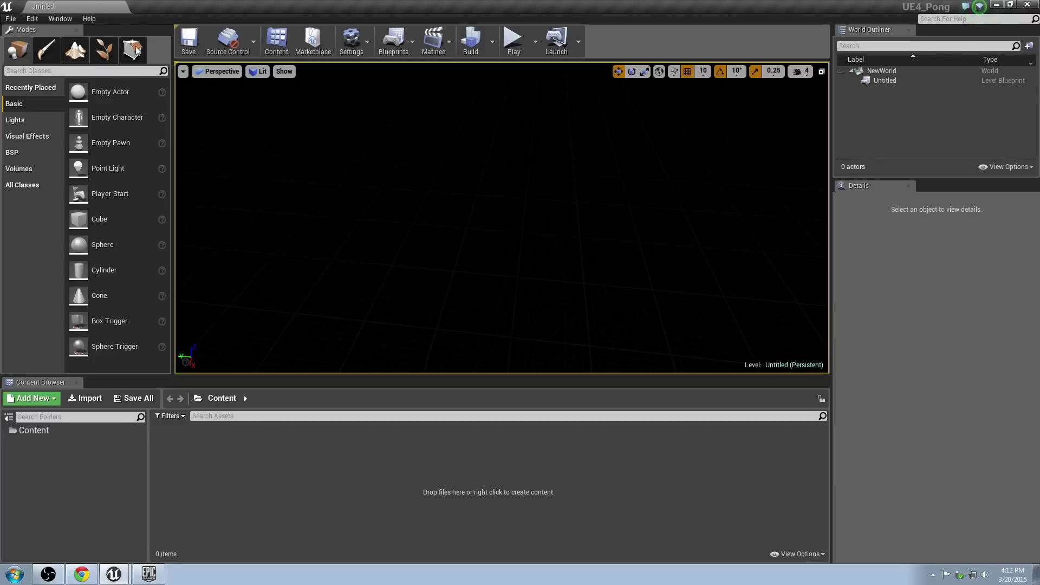
click(12, 152)
drag(103, 92, 475, 271)
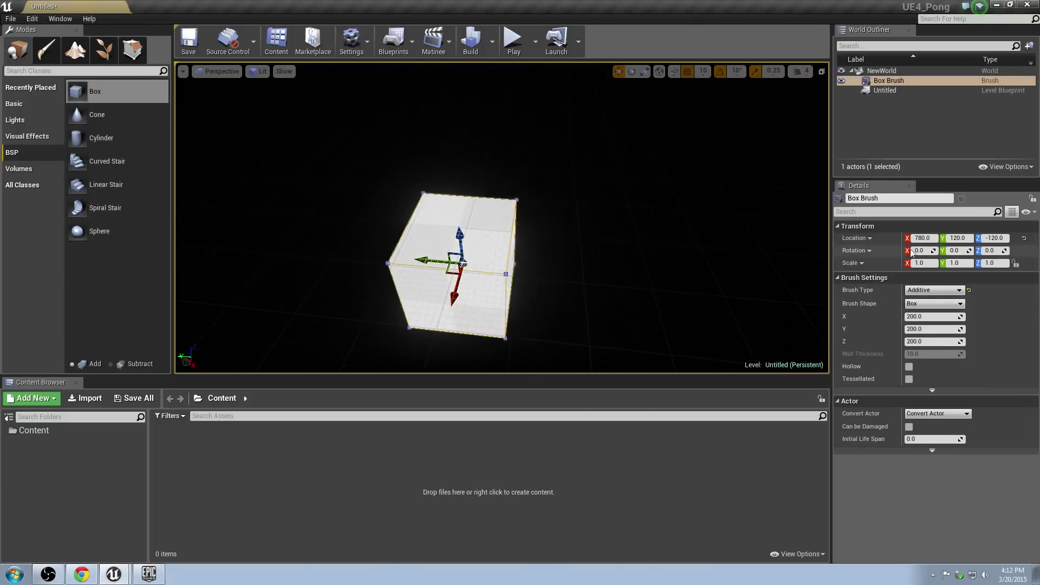
click(1024, 238)
key(f)
mouse_move(498, 238)
right_down()
mouse_move(537, 300)
mouse_move(517, 289)
right_up()
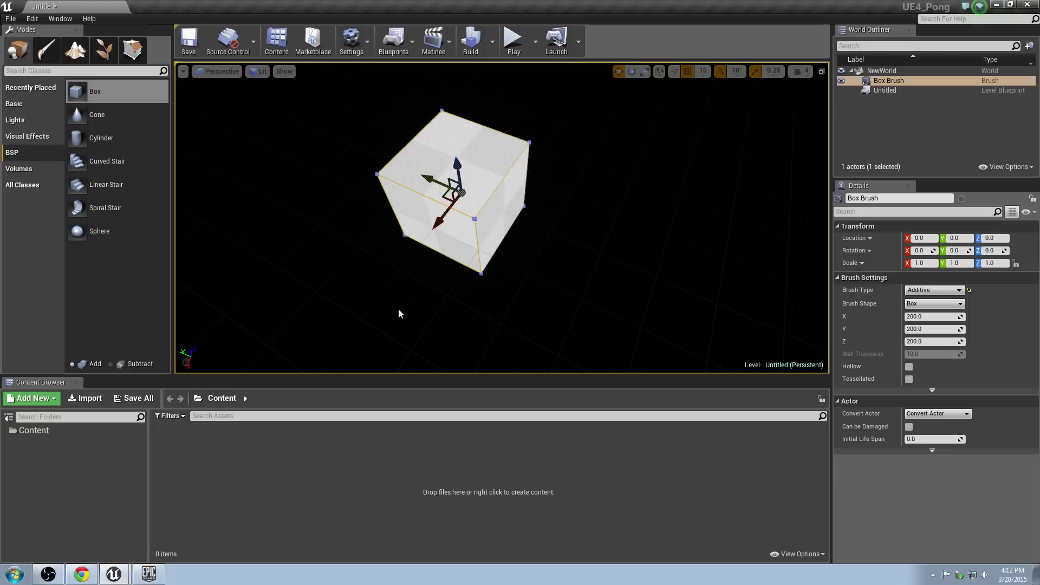
middle_drag(480, 294, 510, 326)
Step: Import 4UnrealPong_gameplay.PNG from the UnrealPongOLD Screenshots folder on Cold_Storage (E:) into the Content folder, accepting its non-power-of-two size
key(super+e)
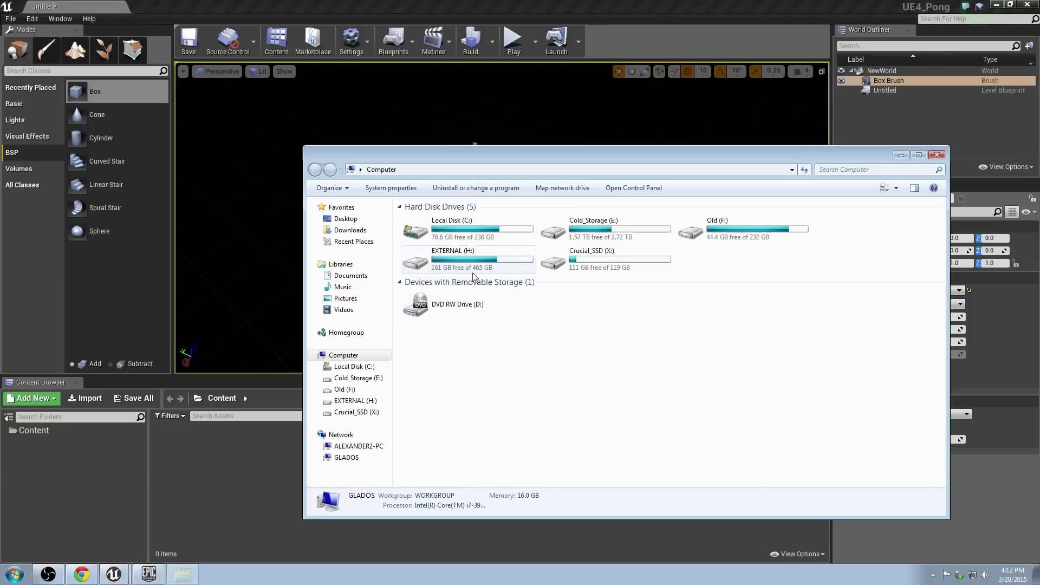
double_click(564, 229)
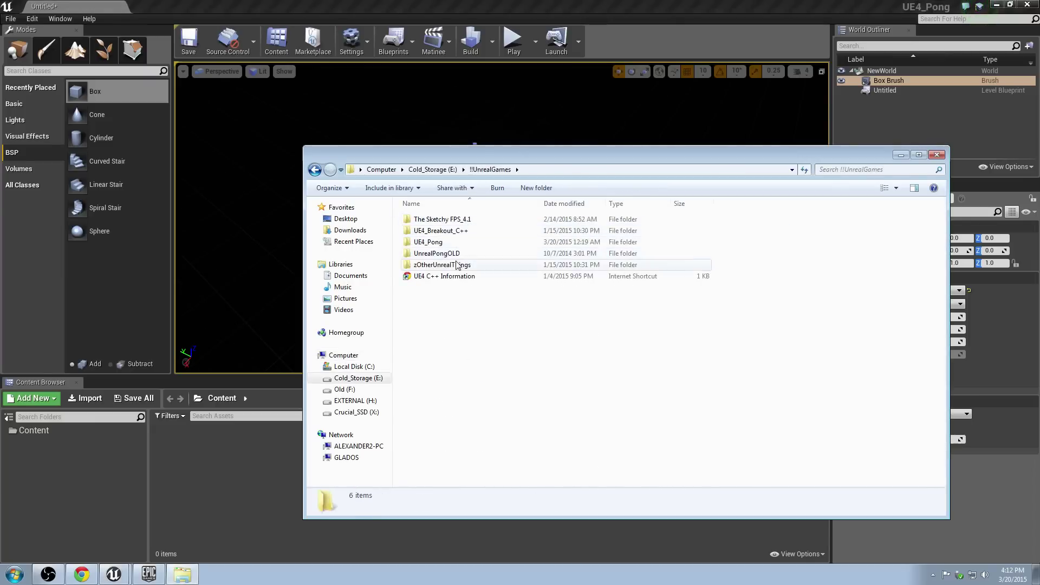
double_click(458, 261)
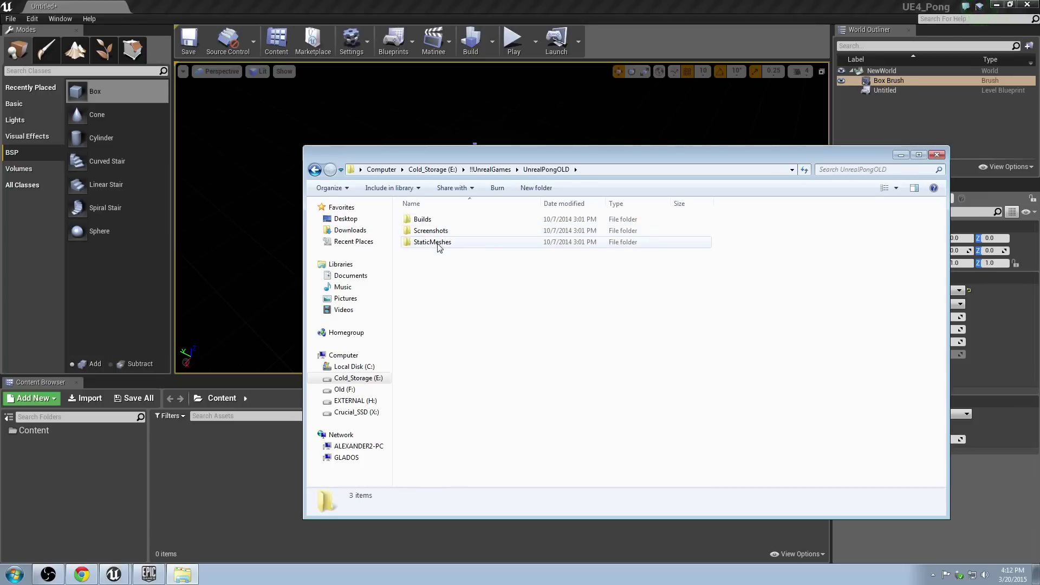
double_click(431, 230)
click(609, 230)
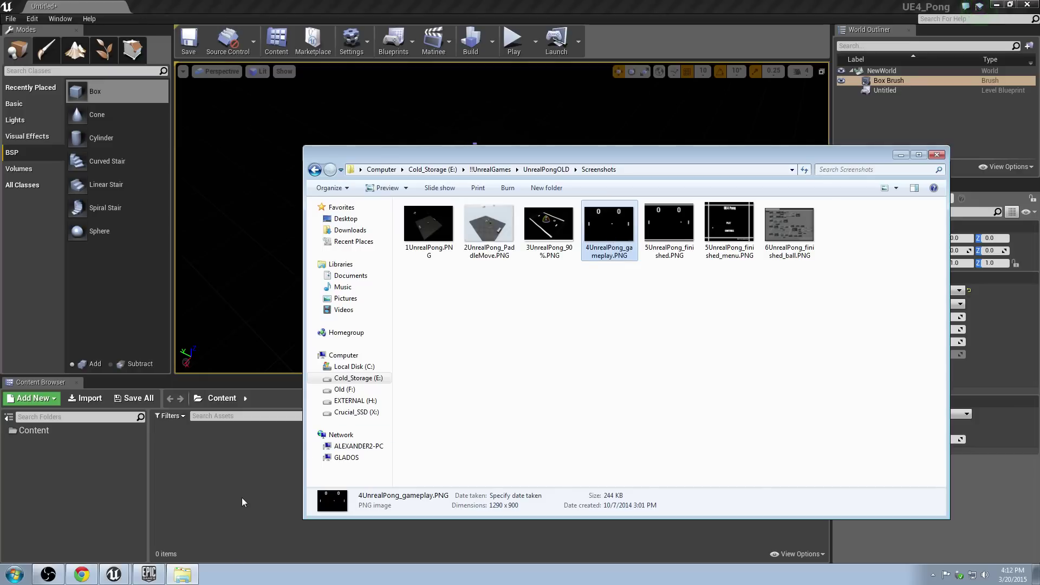
drag(229, 483, 229, 483)
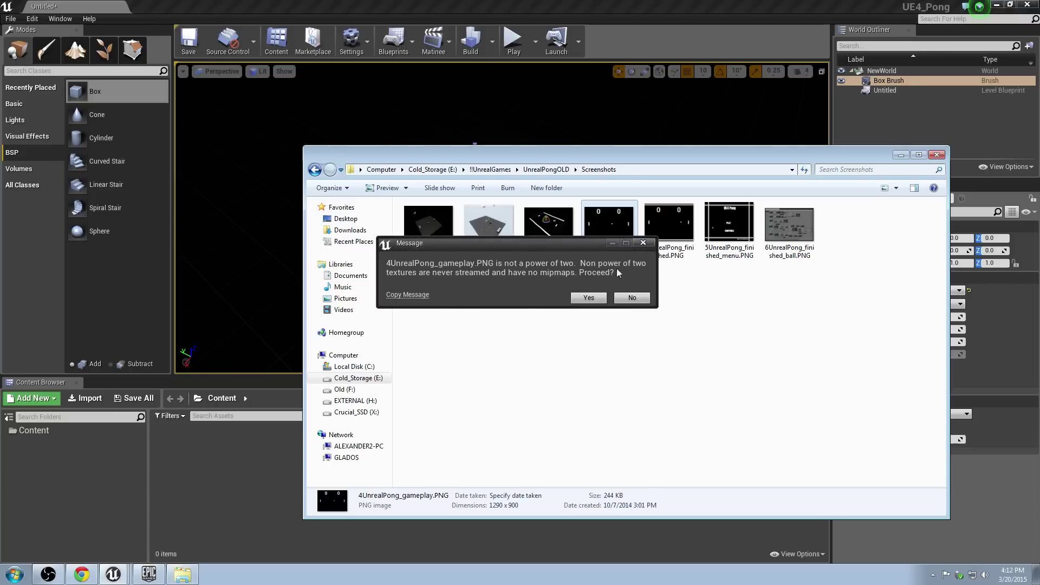
click(589, 298)
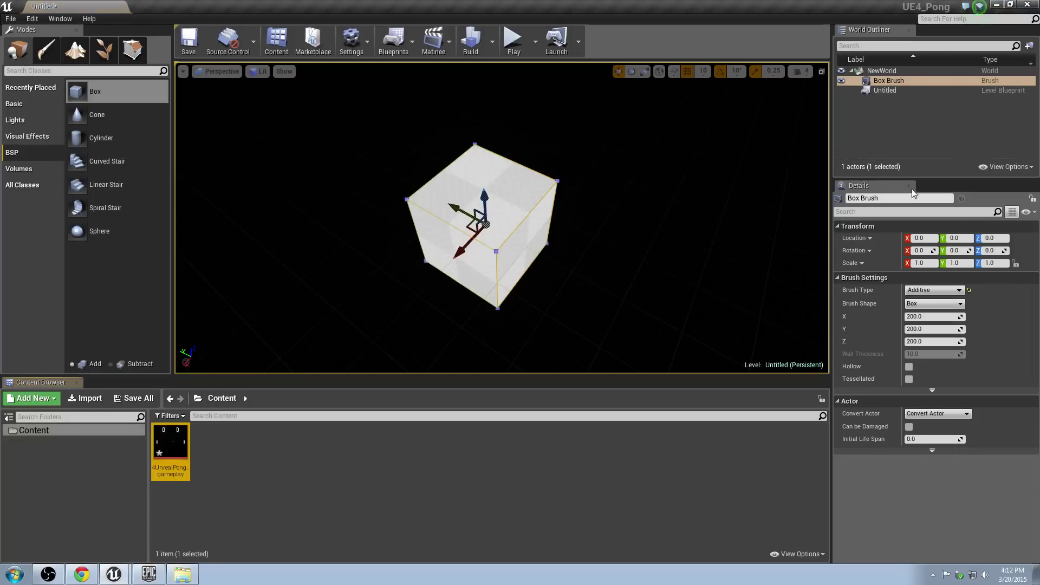
Step: Open the imported 4UnrealPong_gameplay texture, save the asset, and return to the level
double_click(167, 441)
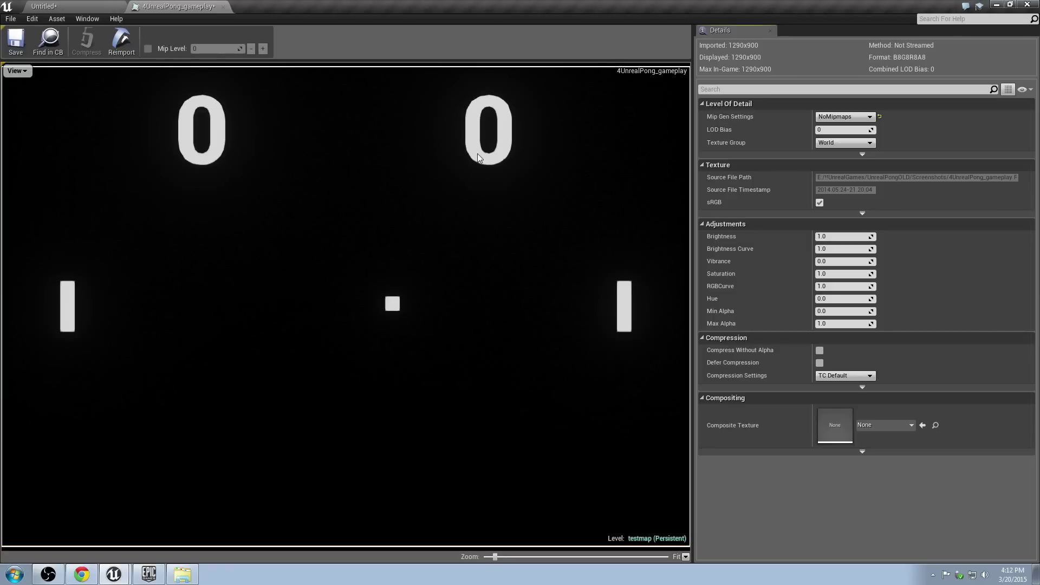
click(15, 40)
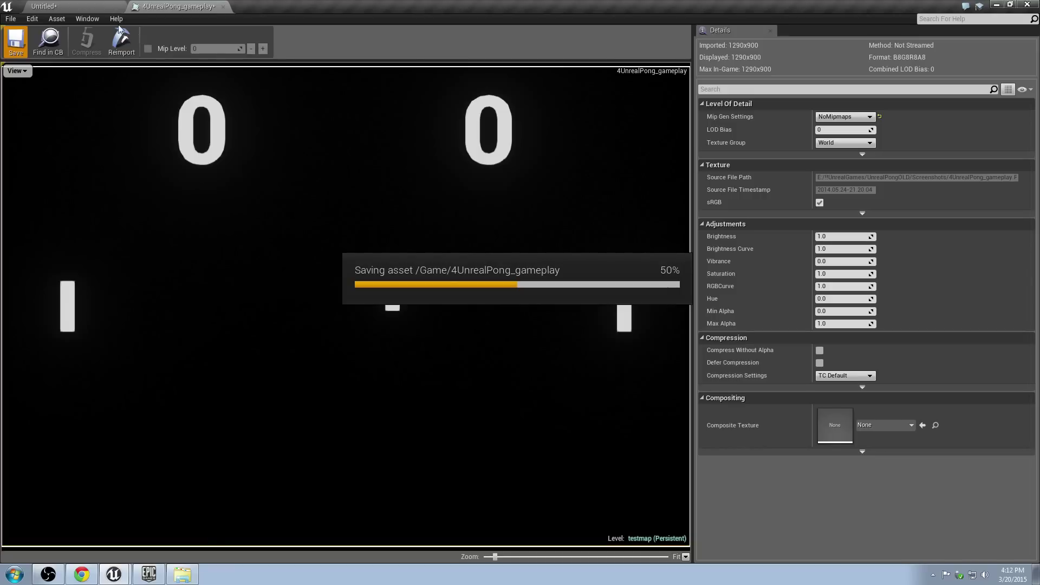
click(43, 6)
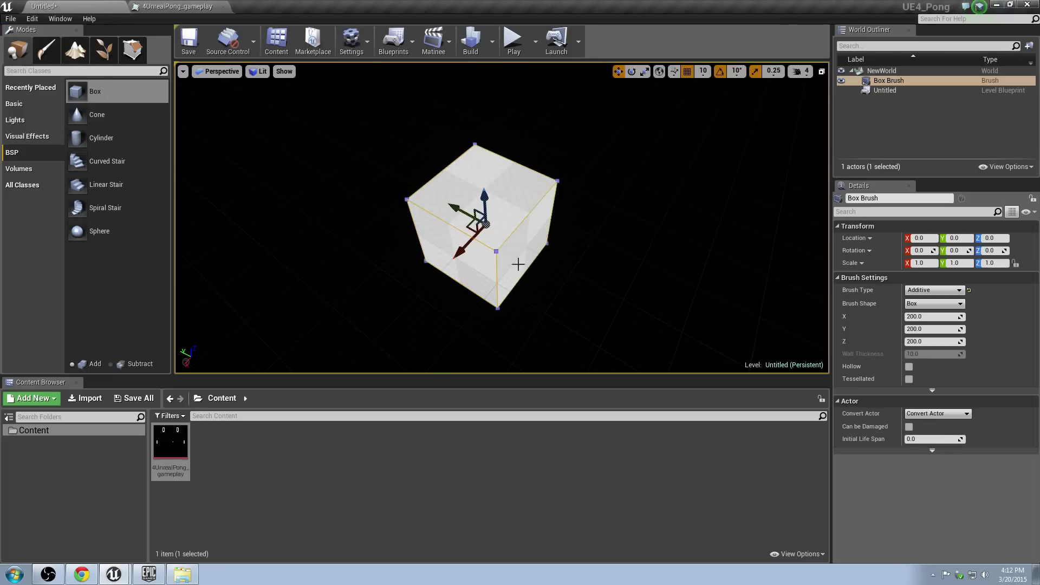
click(388, 467)
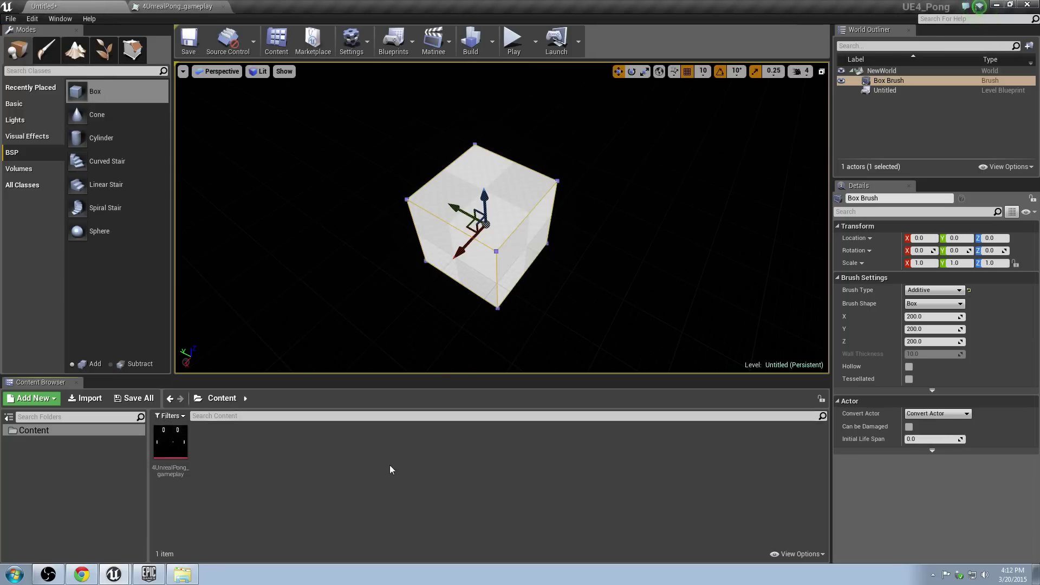
Step: Save all work, naming the level P1_Main in the Content folder
right_drag(443, 264, 441, 246)
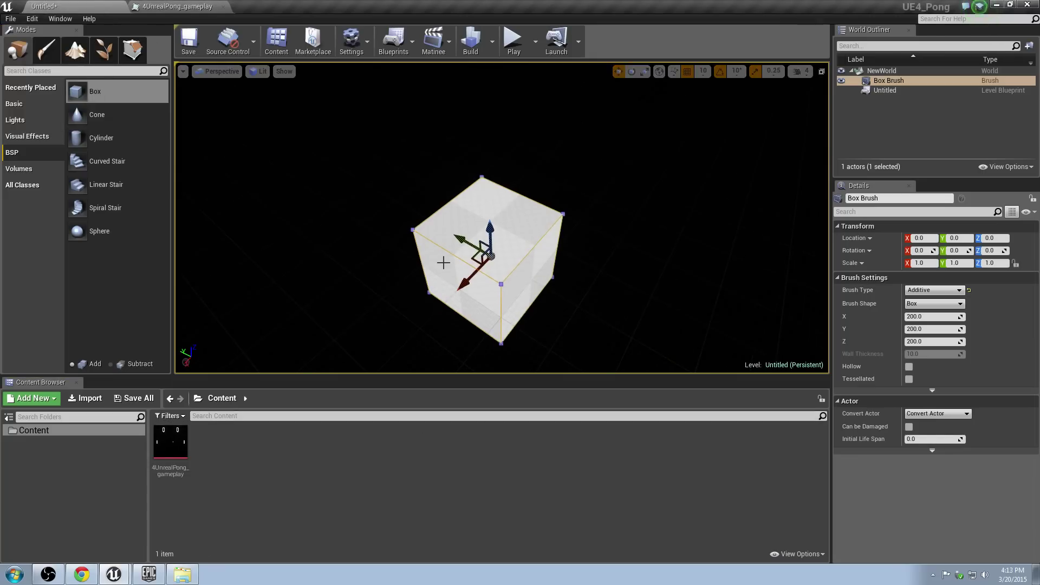
click(12, 19)
click(50, 110)
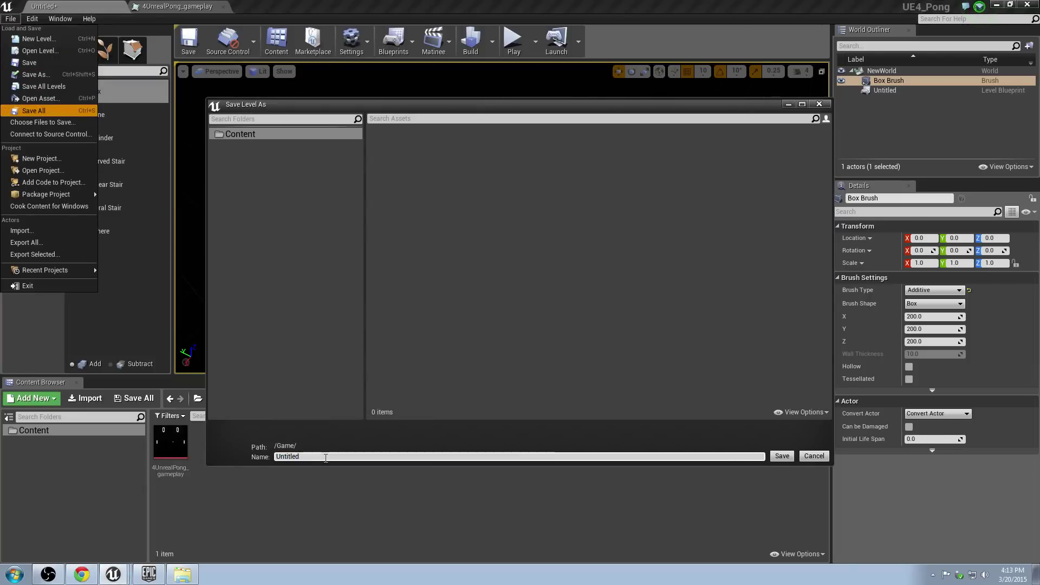
text(P1_)
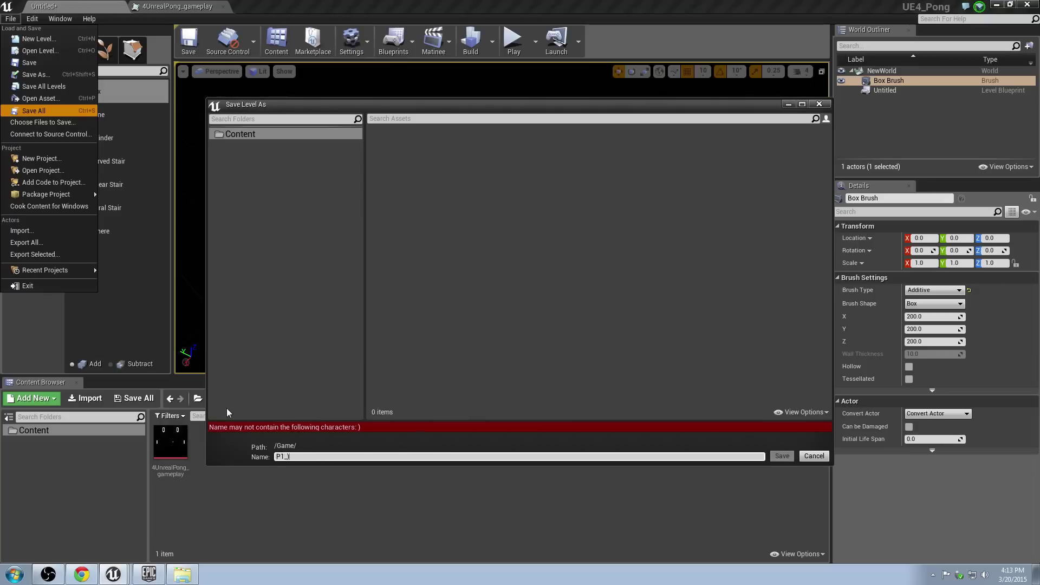
text(Main)
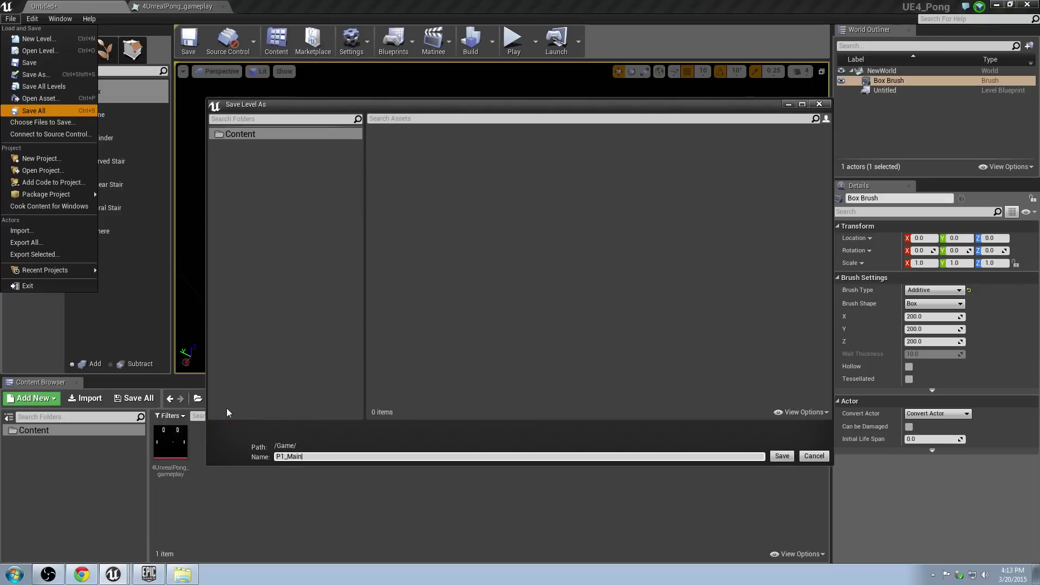
click(782, 456)
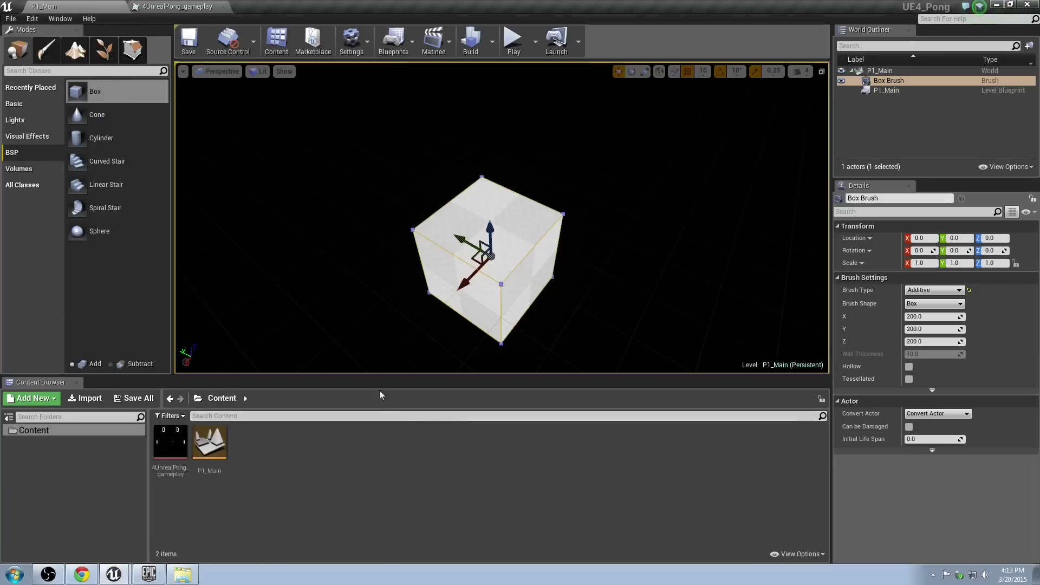
click(222, 507)
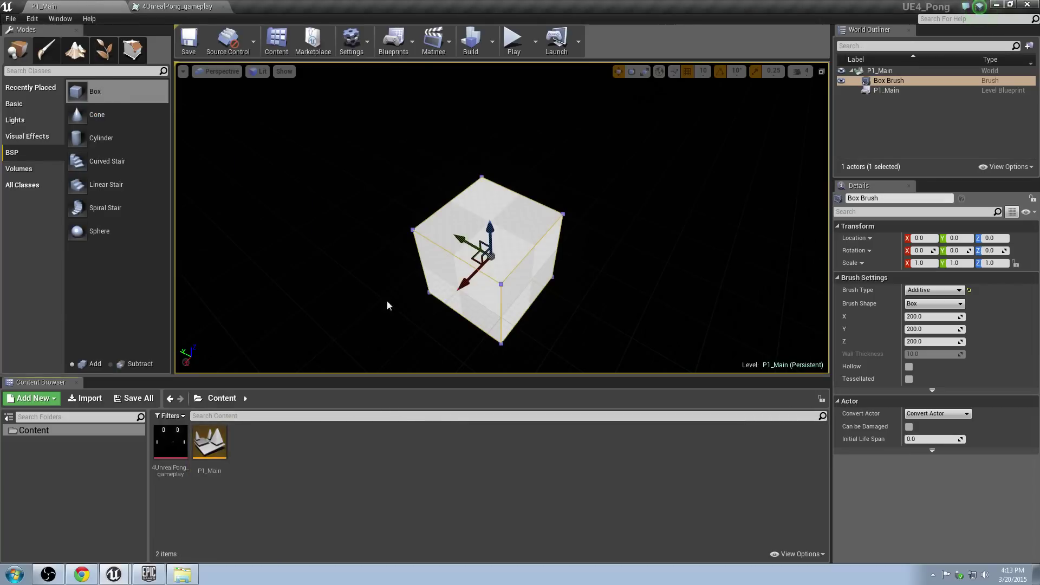
Step: Set both the Game Default Map and the Editor Startup Map to P1_Main in the project's Maps & Modes settings
click(36, 19)
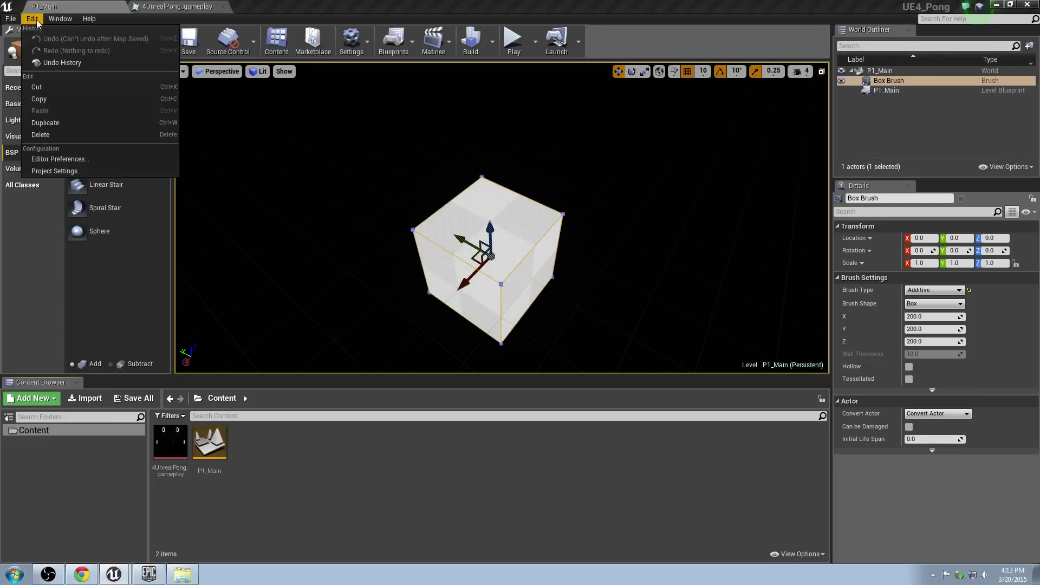
click(76, 173)
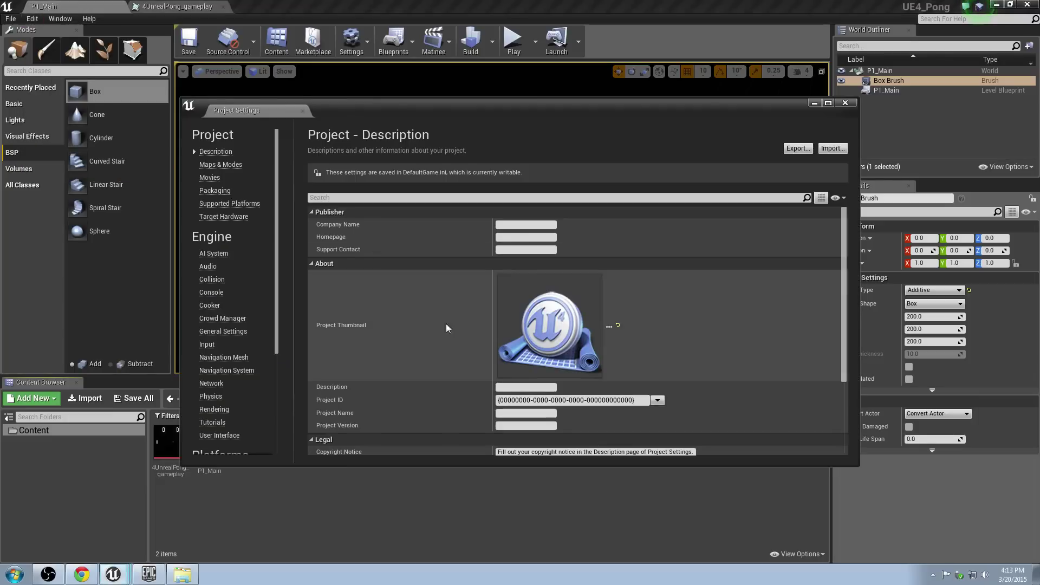
click(217, 165)
click(573, 248)
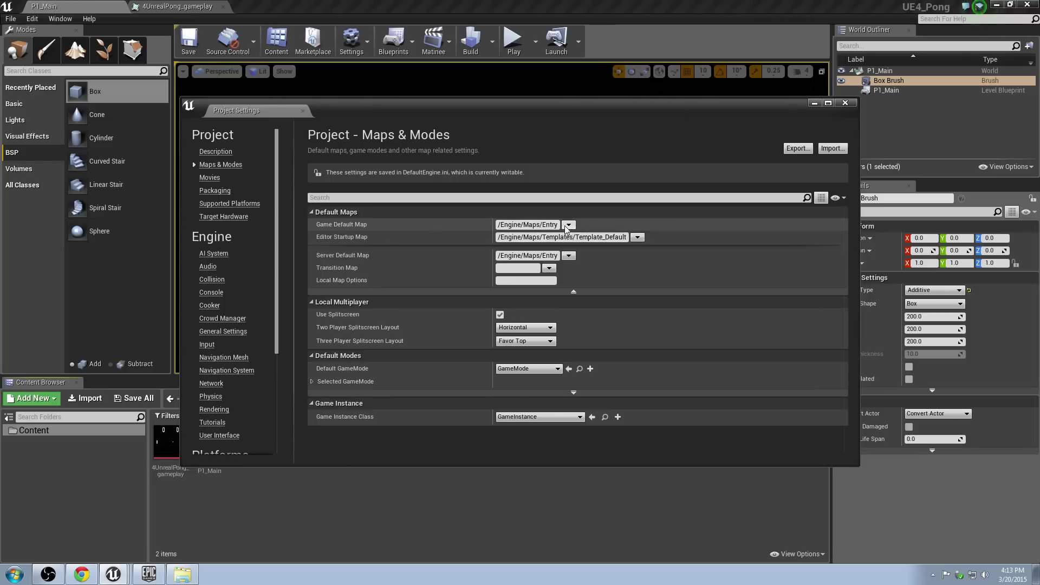
click(568, 225)
click(596, 245)
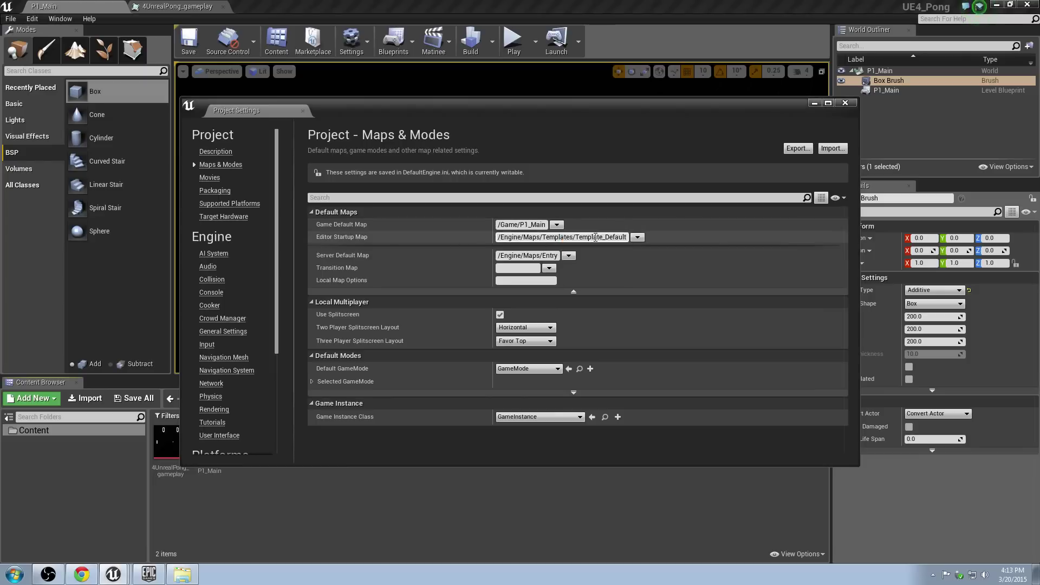
click(638, 238)
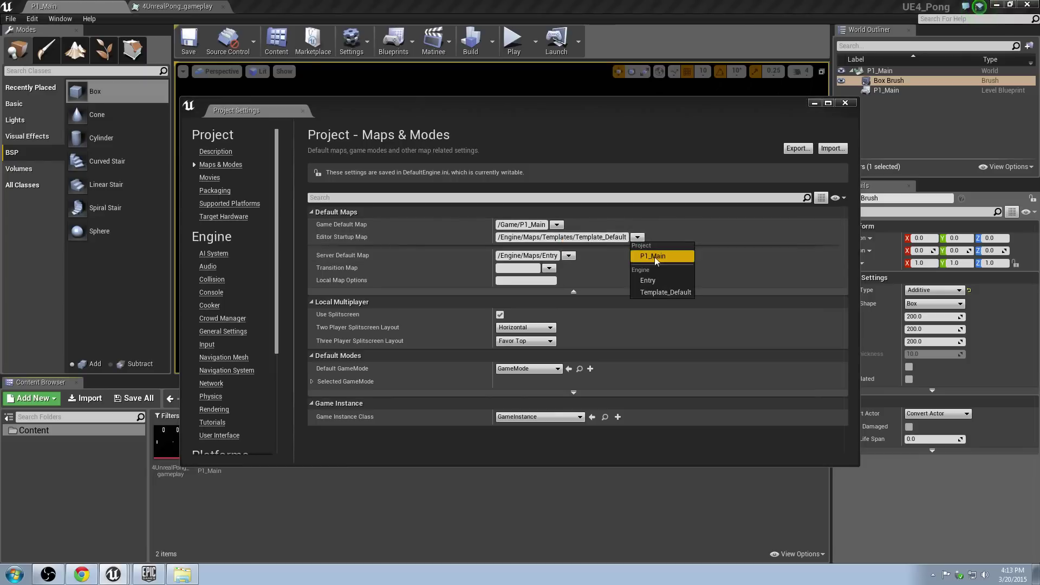
key(Return)
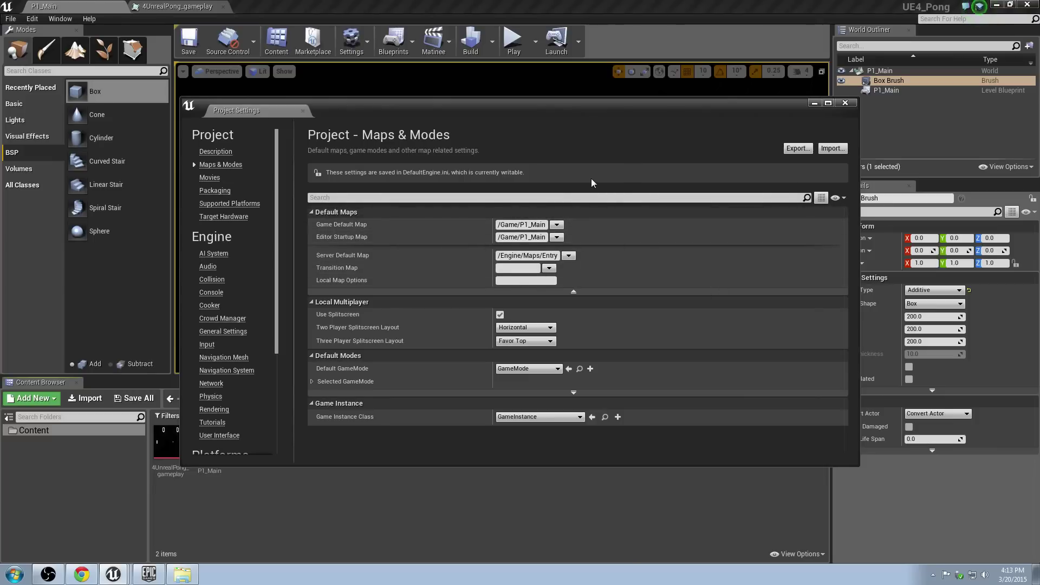
click(846, 103)
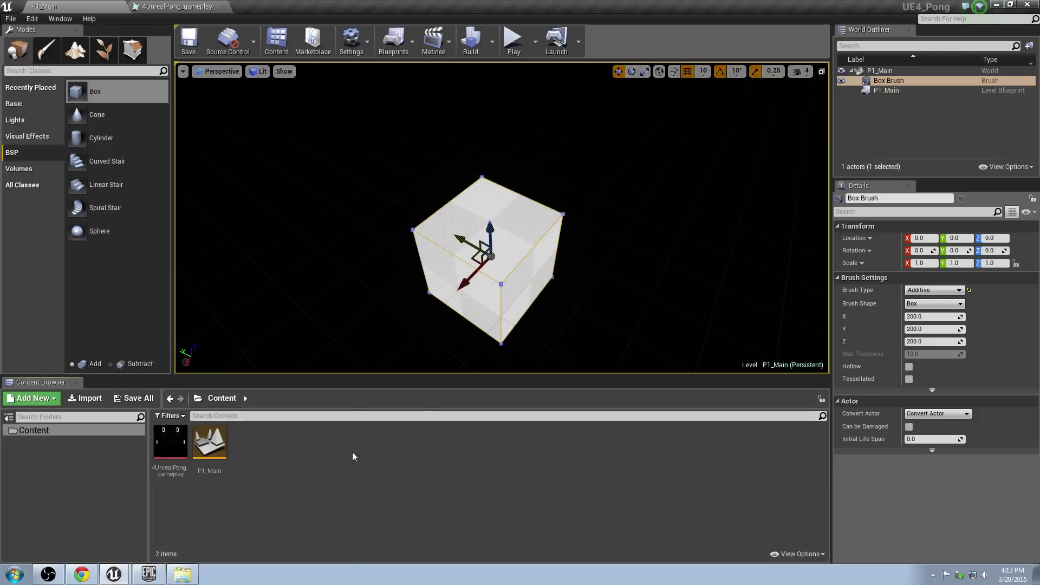
Step: Create a new material named M_reference in the Content folder
right_click(259, 445)
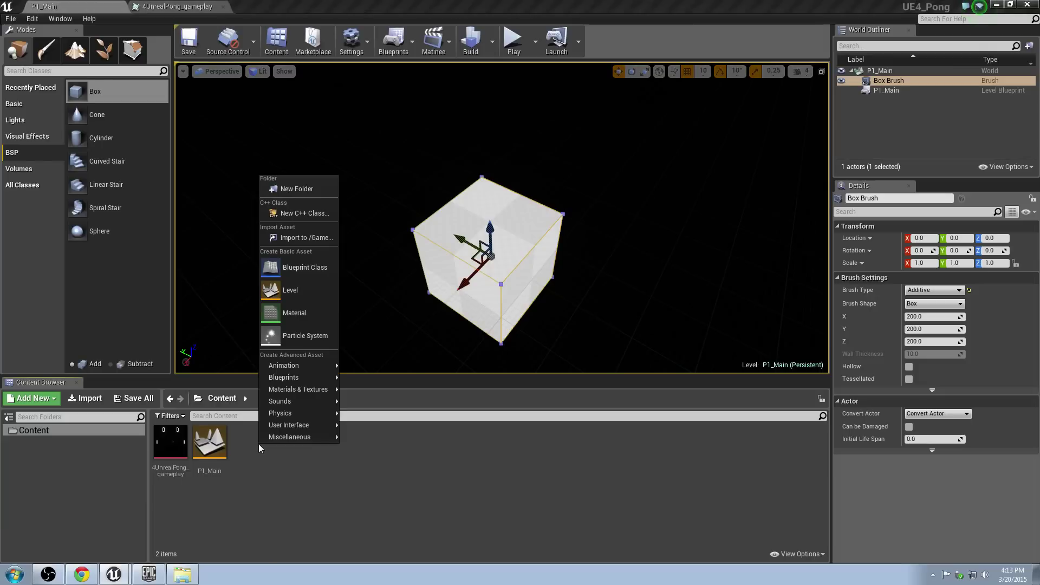
click(252, 455)
right_click(262, 445)
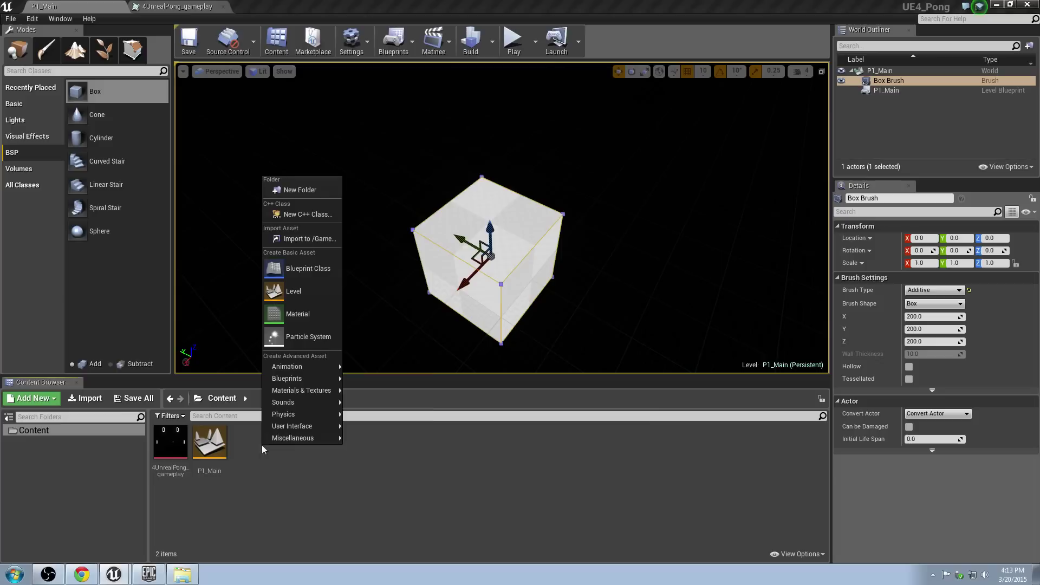
click(297, 313)
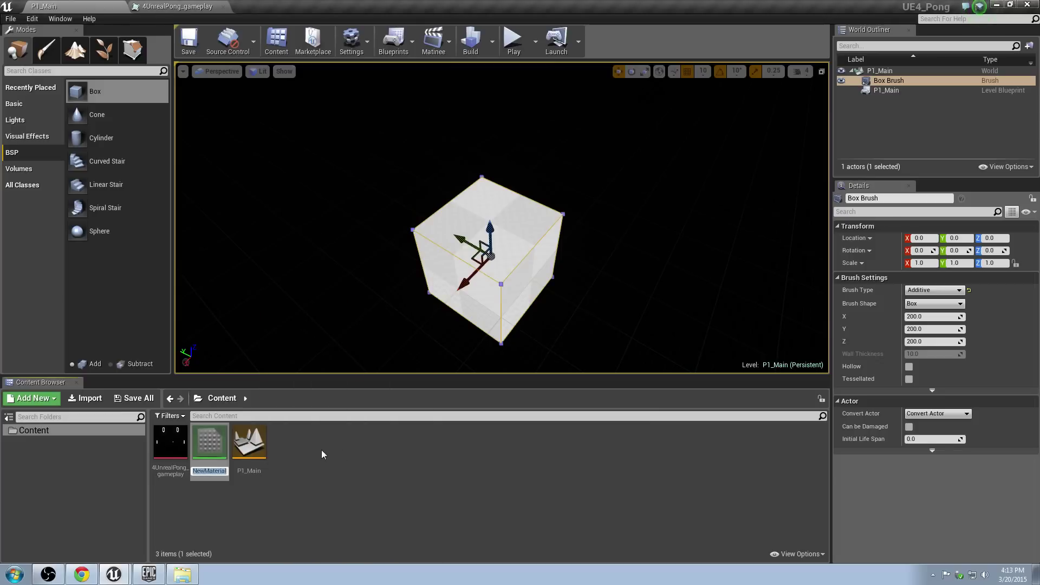
text(M_reference)
key(Return)
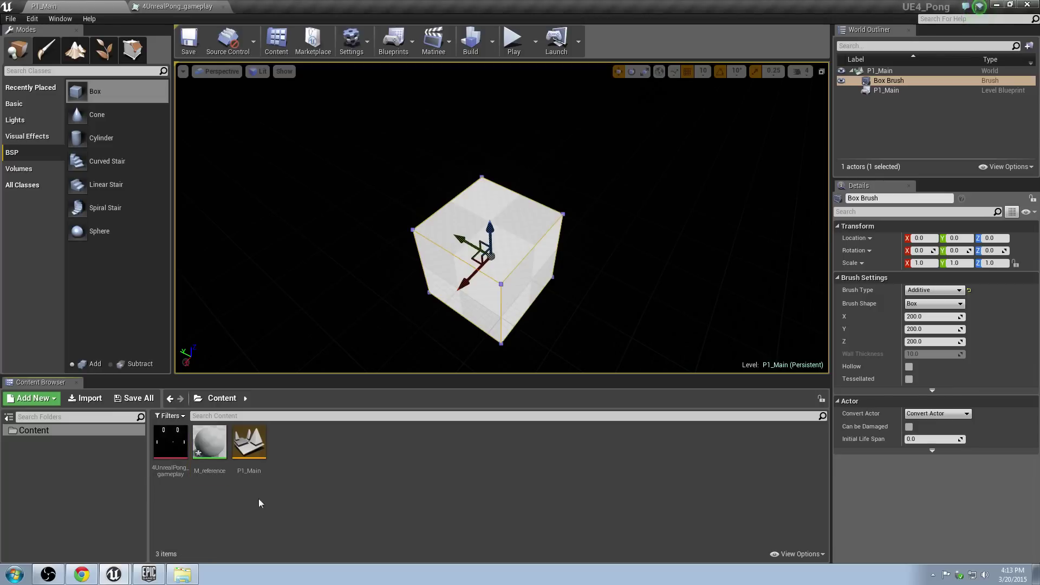
Step: Add a Texture Sample node to the M_reference graph and assign the 4UnrealPong_gameplay texture to it
double_click(210, 442)
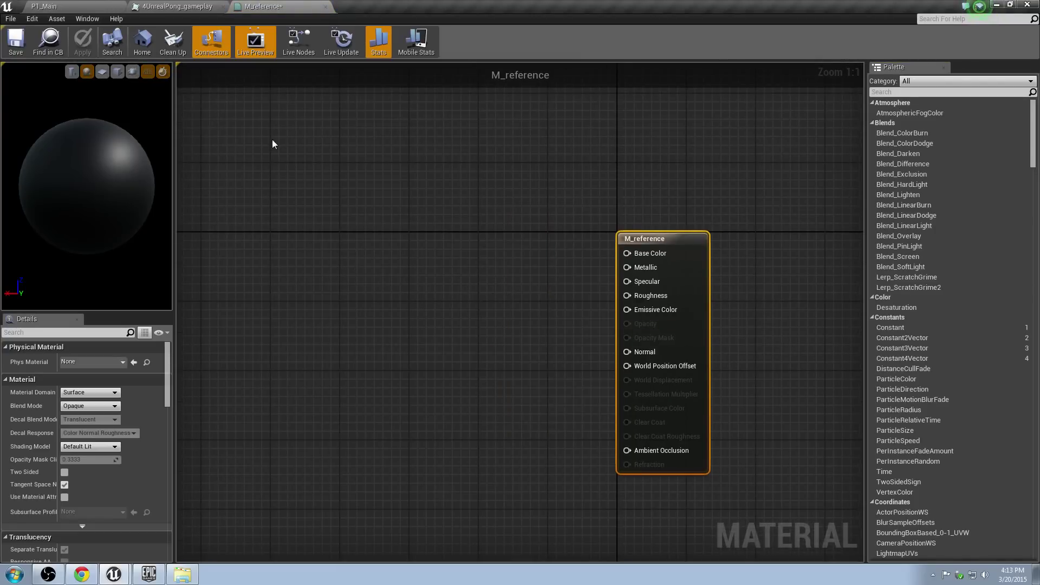
click(365, 254)
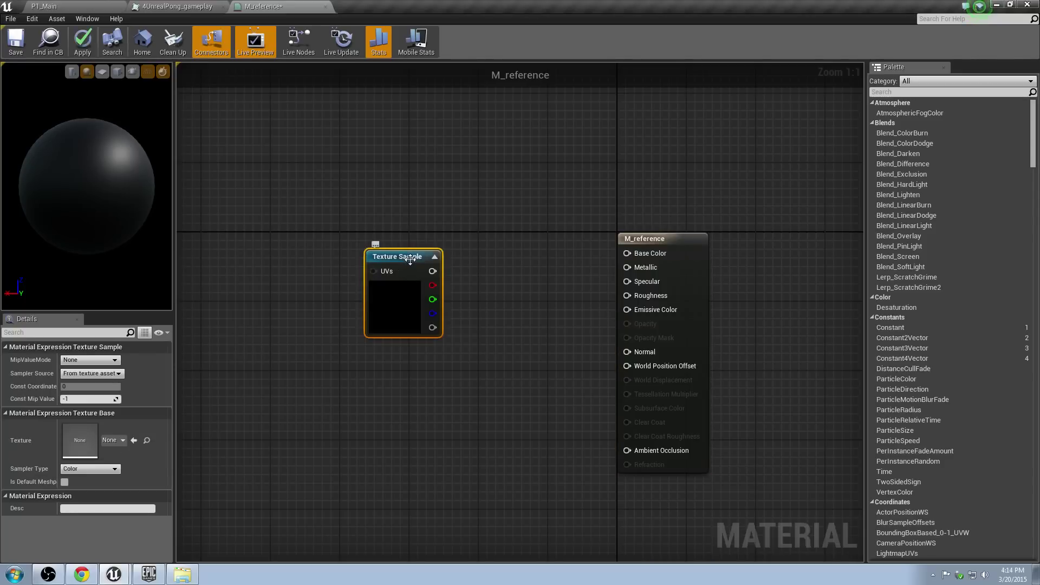
click(44, 7)
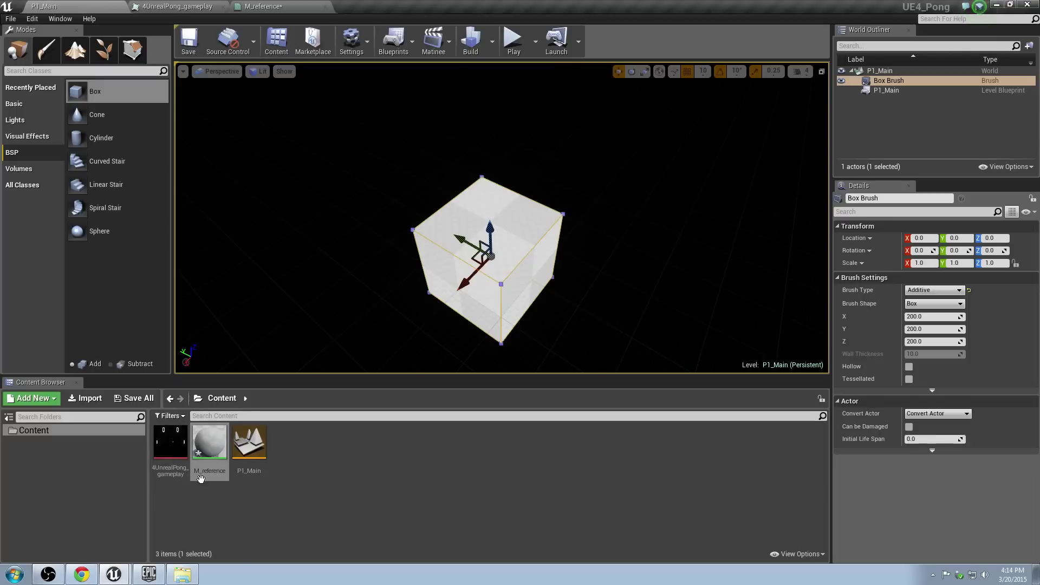
click(301, 5)
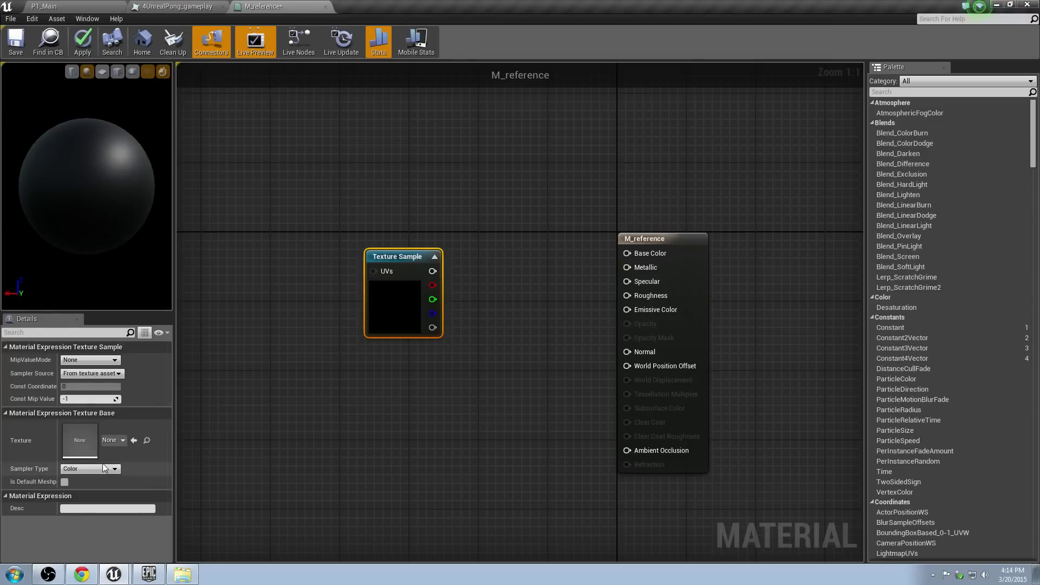
click(112, 441)
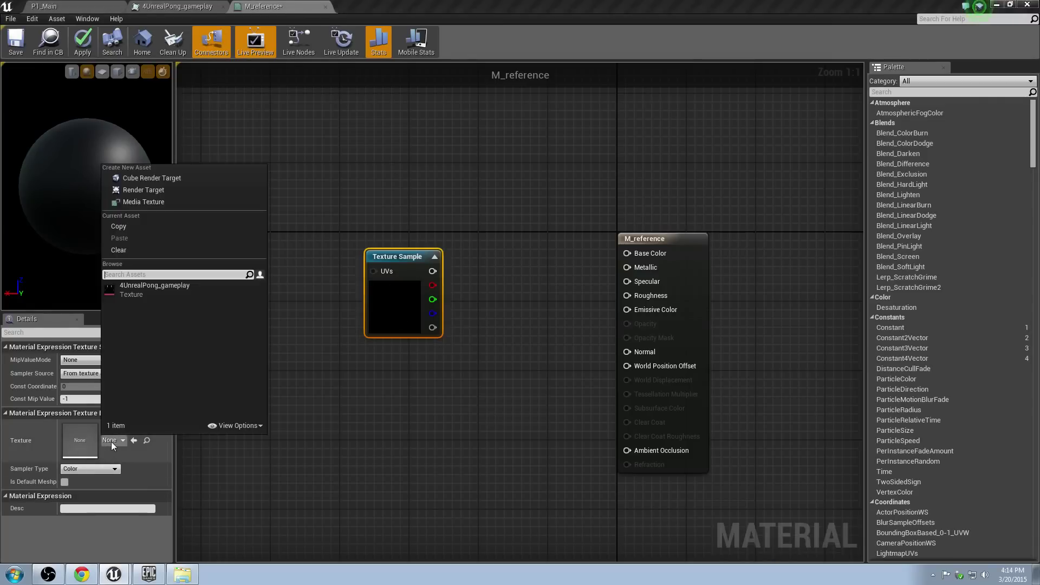
click(138, 294)
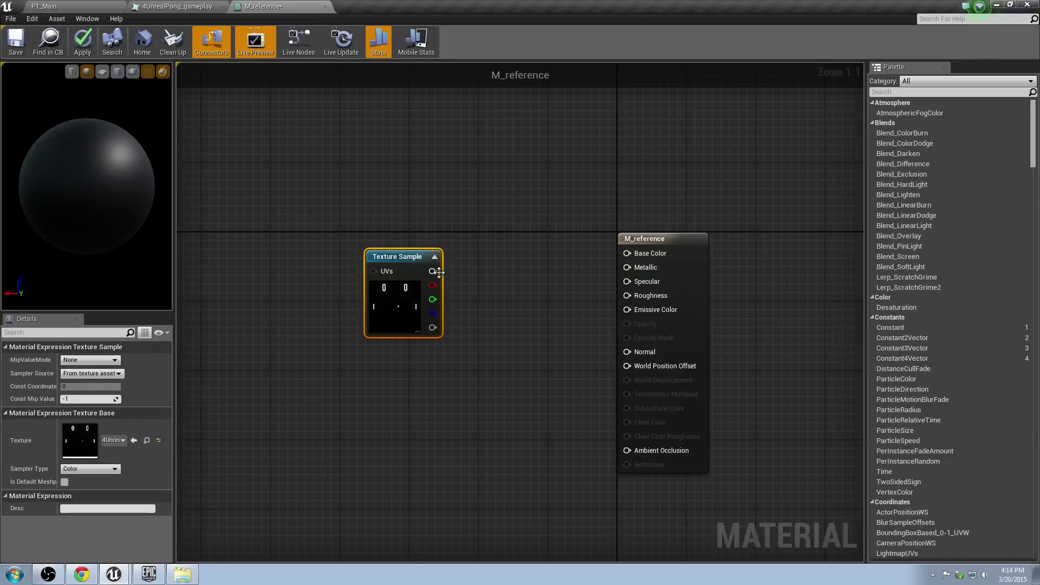
Step: Connect the Texture Sample's color output to Emissive Color and set the material's Shading Model to Unlit
drag(432, 271, 628, 309)
click(660, 237)
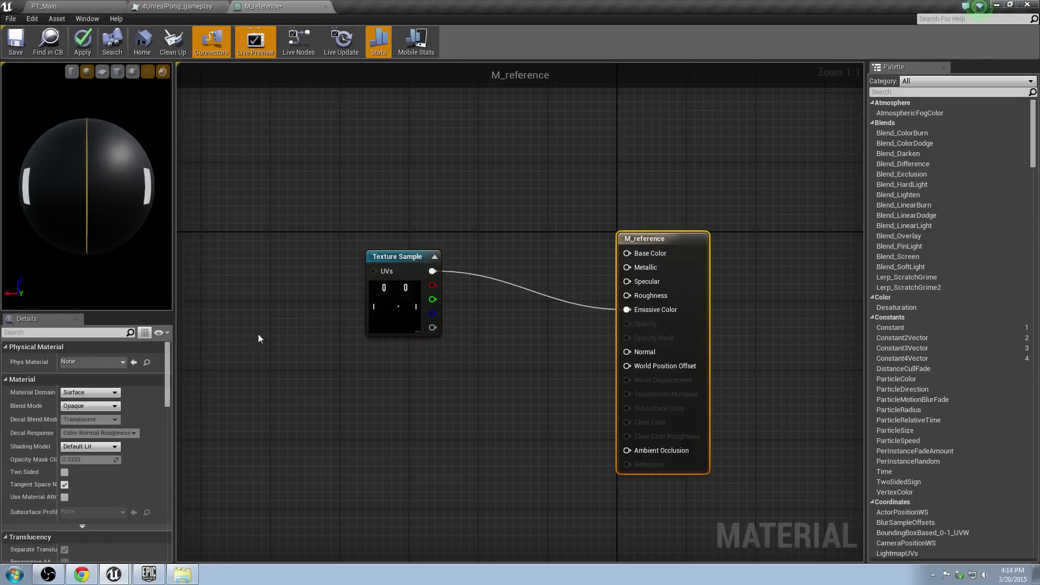
click(69, 407)
click(70, 414)
click(78, 447)
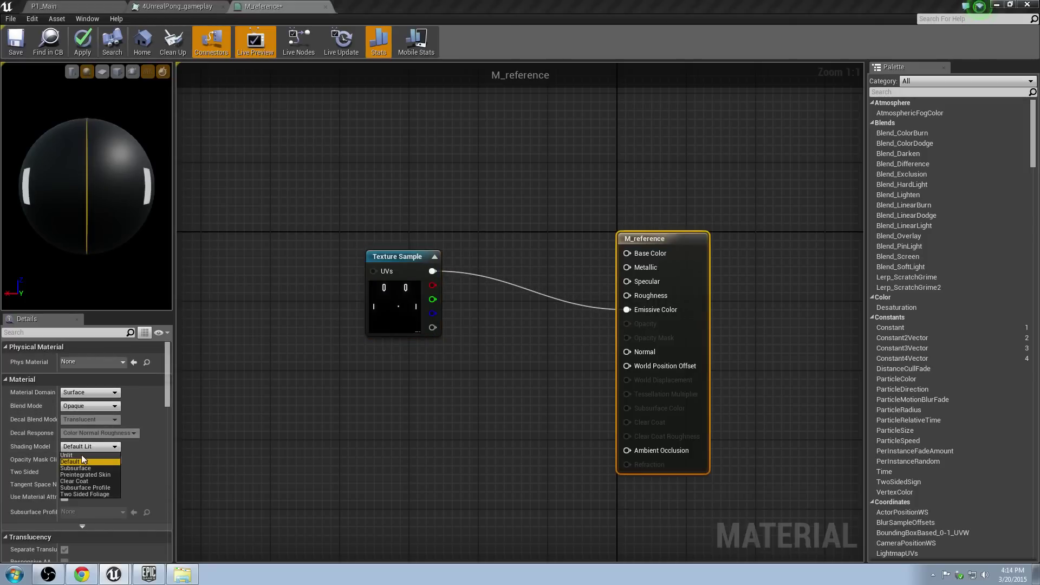
click(82, 455)
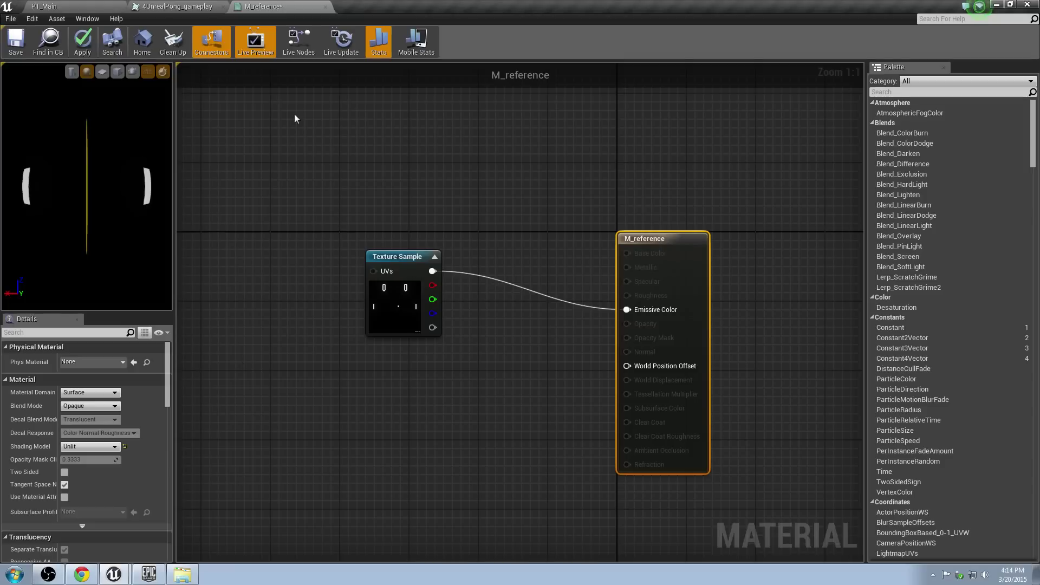
Step: Preview the M_reference material on a plane and apply the material changes
mouse_move(87, 195)
mouse_down()
mouse_move(122, 202)
mouse_move(81, 192)
mouse_up()
click(102, 71)
right_drag(353, 248, 629, 295)
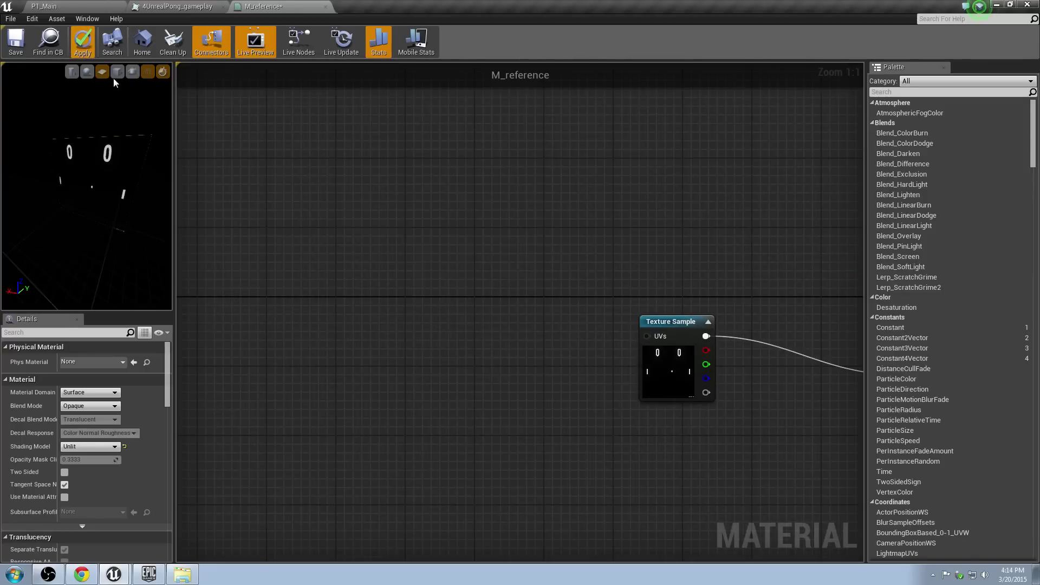
Step: Return to the P1_Main level and apply M_reference to the top face of the box brush
click(78, 9)
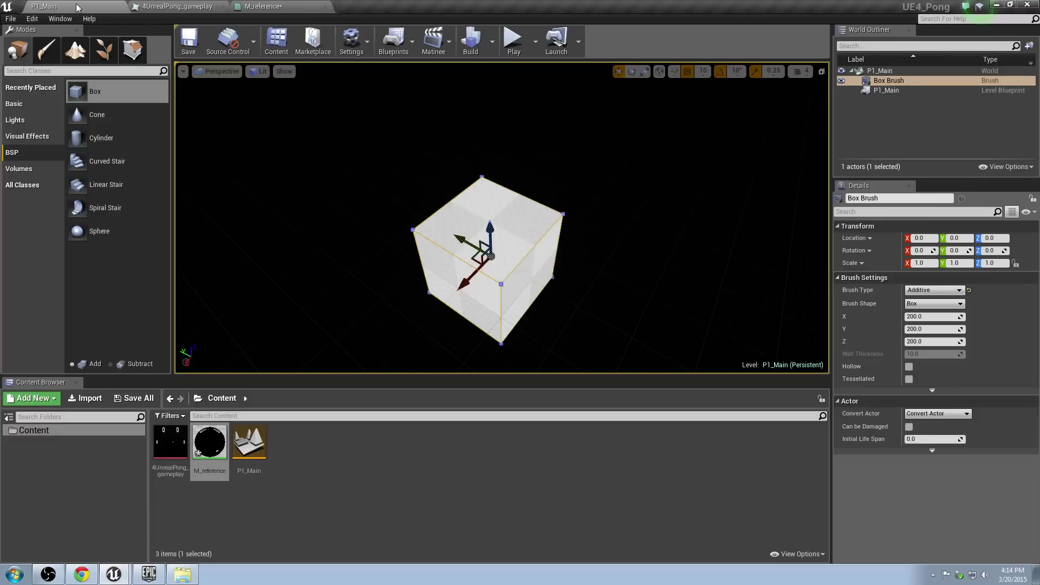
click(314, 492)
click(500, 196)
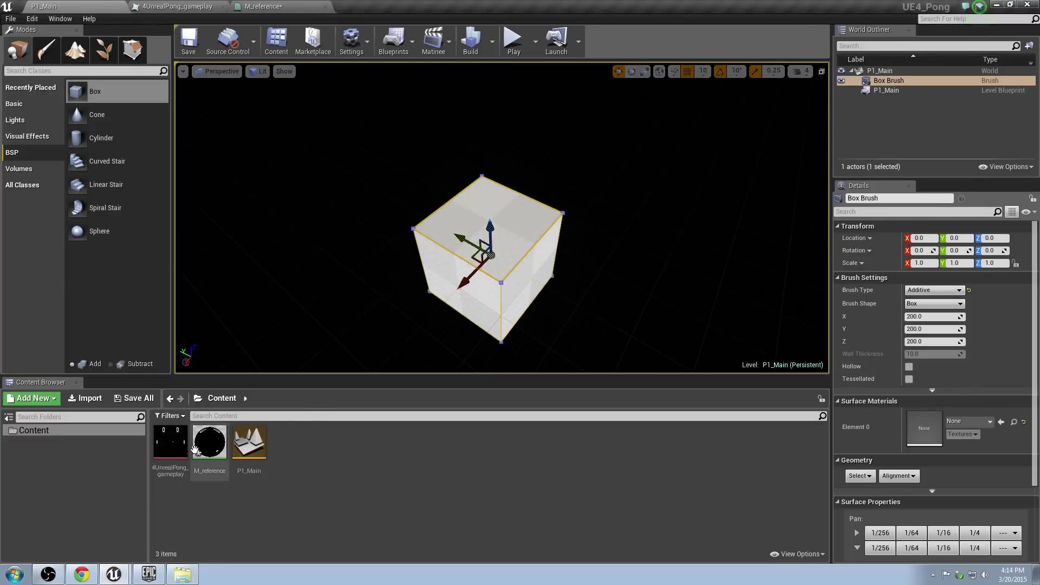
drag(194, 446, 503, 220)
right_drag(540, 233, 467, 196)
click(467, 196)
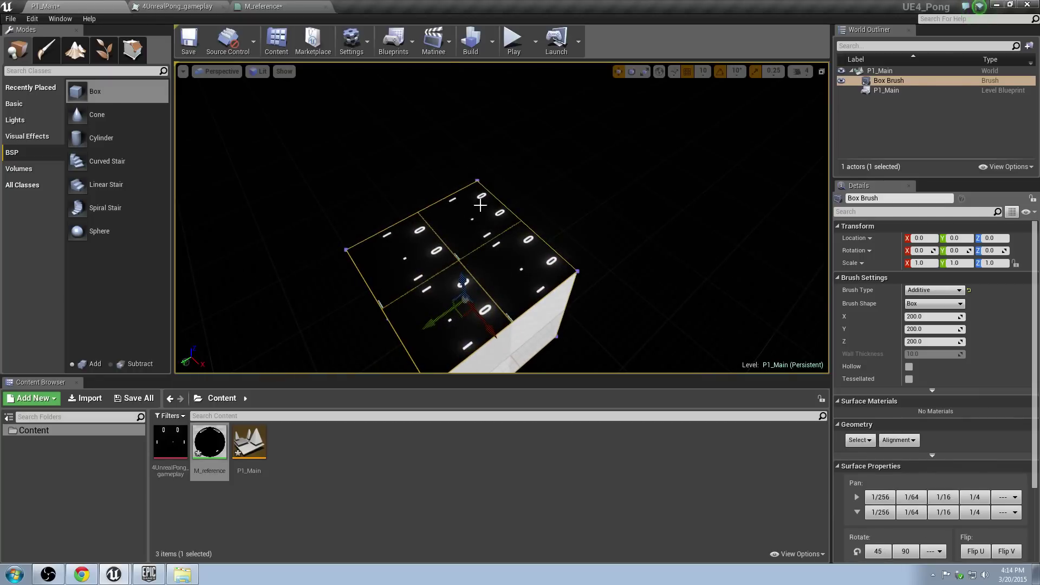
right_drag(518, 227, 460, 206)
right_drag(507, 249, 504, 252)
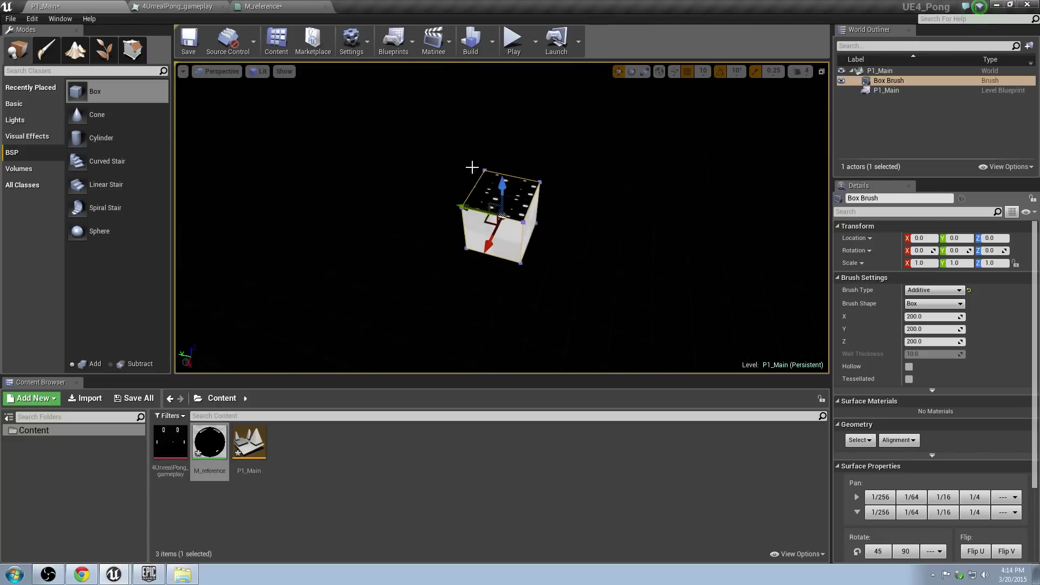
click(217, 71)
click(225, 109)
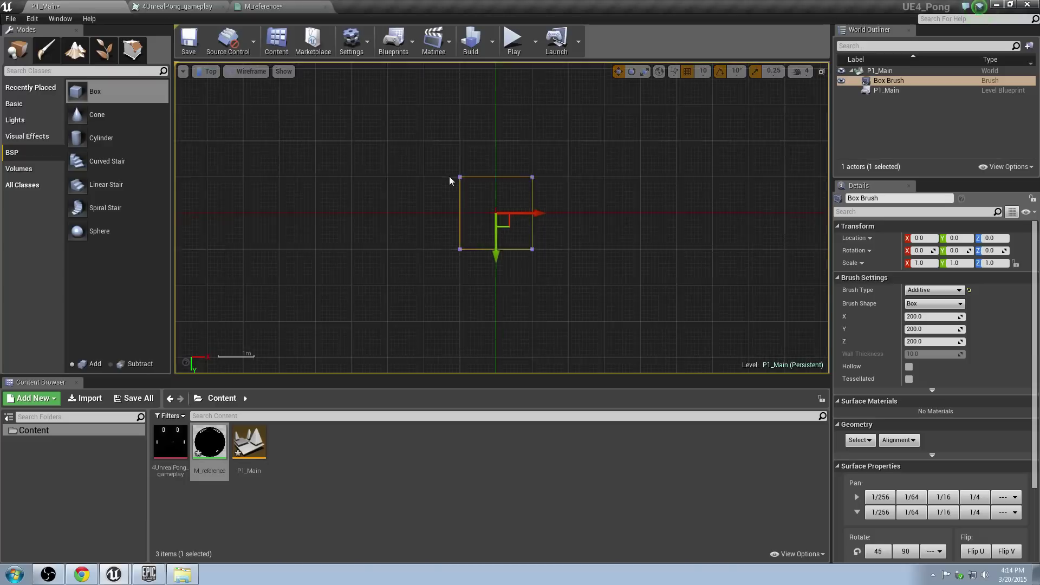
click(207, 71)
click(219, 84)
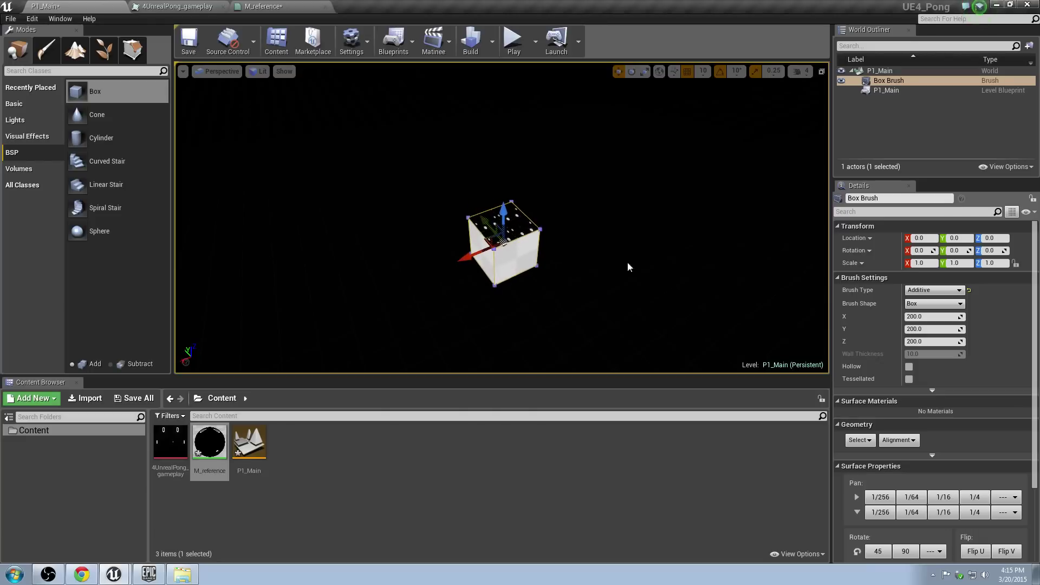
Step: Stretch the box brush along Y to about 2555 units
drag(932, 329, 1030, 329)
mouse_move(596, 228)
alt+mouse_down()
mouse_move(460, 228)
mouse_move(368, 211)
mouse_move(282, 217)
mouse_move(233, 233)
mouse_move(238, 255)
mouse_move(260, 266)
mouse_move(406, 217)
alt+mouse_up()
mouse_move(407, 217)
right_down()
mouse_move(483, 228)
mouse_move(520, 271)
mouse_move(455, 276)
mouse_move(379, 216)
right_up()
mouse_move(379, 217)
alt+mouse_down()
mouse_move(293, 277)
mouse_move(558, 239)
mouse_move(377, 219)
mouse_move(369, 179)
mouse_move(442, 93)
mouse_move(548, 205)
mouse_move(488, 238)
mouse_move(428, 244)
mouse_move(504, 249)
alt+mouse_up()
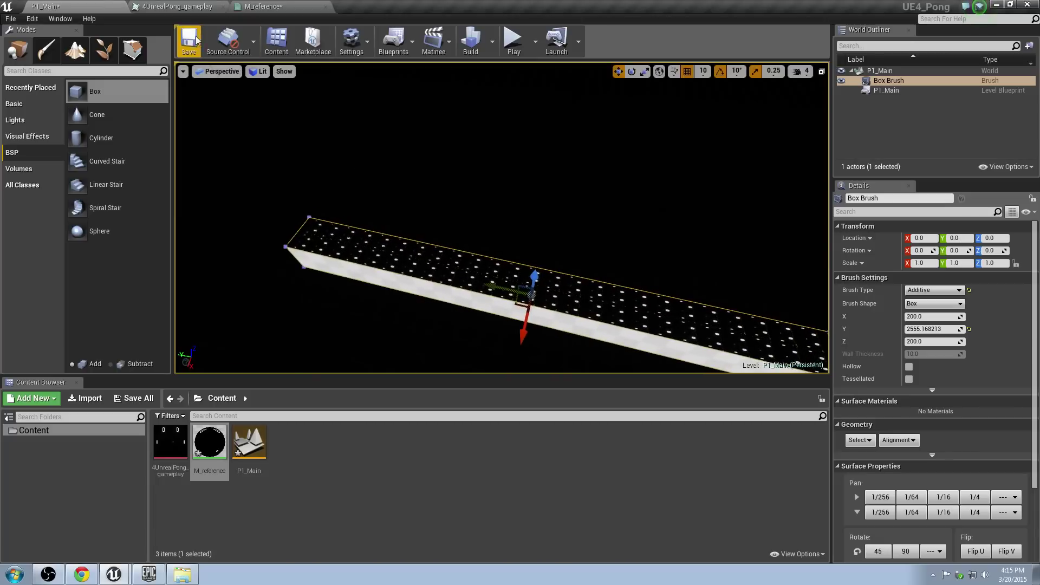
Step: Check the pixel dimensions of the 4UnrealPong_gameplay texture and return to the level
double_click(173, 425)
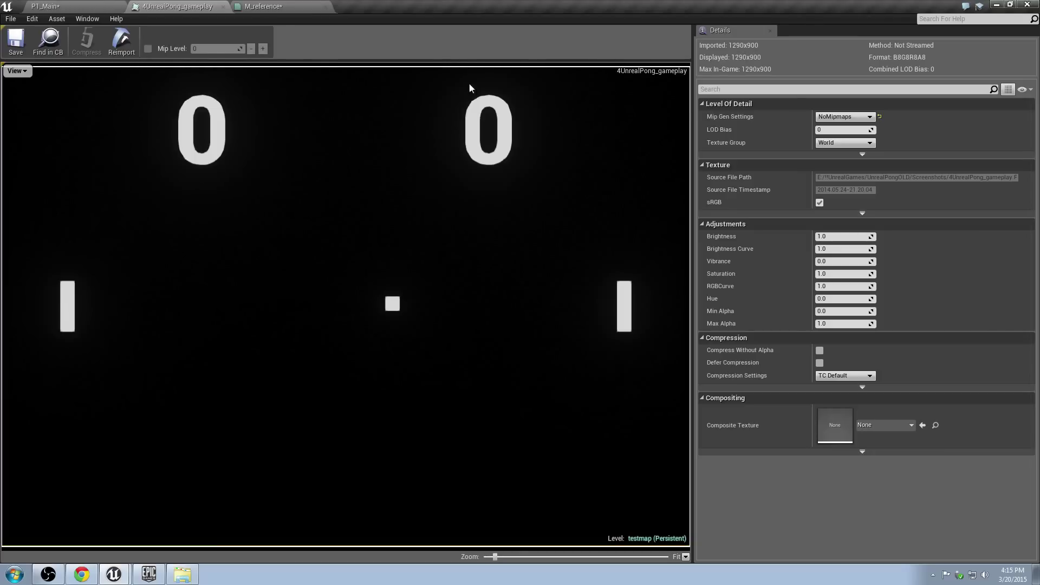
click(65, 4)
mouse_move(469, 200)
right_down()
mouse_move(496, 205)
mouse_move(518, 249)
mouse_move(547, 257)
right_up()
mouse_move(509, 206)
right_down()
mouse_move(507, 187)
mouse_move(471, 200)
right_up()
Step: Switch the viewport to the Top view and set the box brush's size to X 1290 and Y 900
click(226, 78)
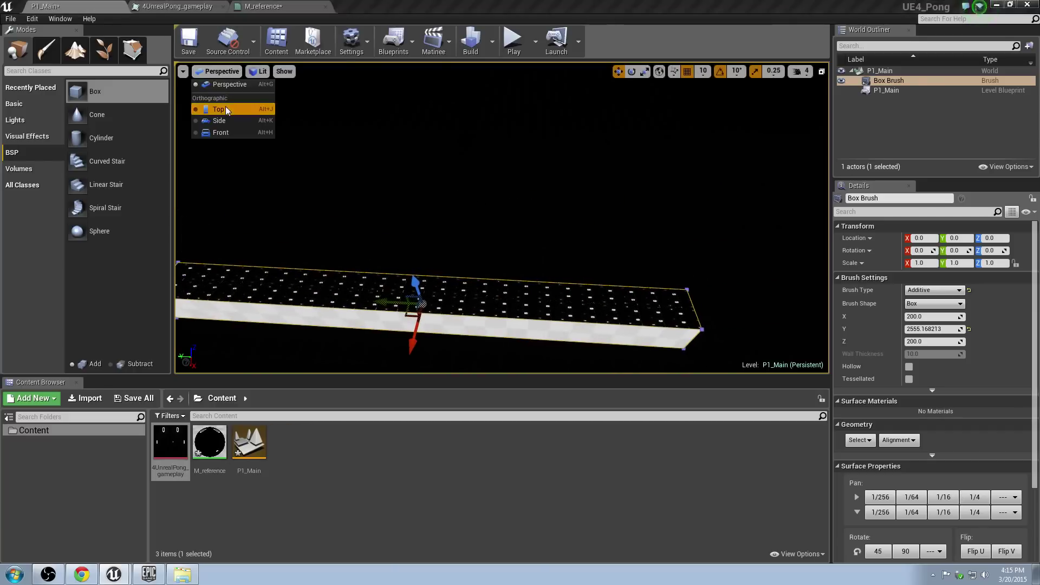
click(225, 106)
scroll(457, 170, up, 1)
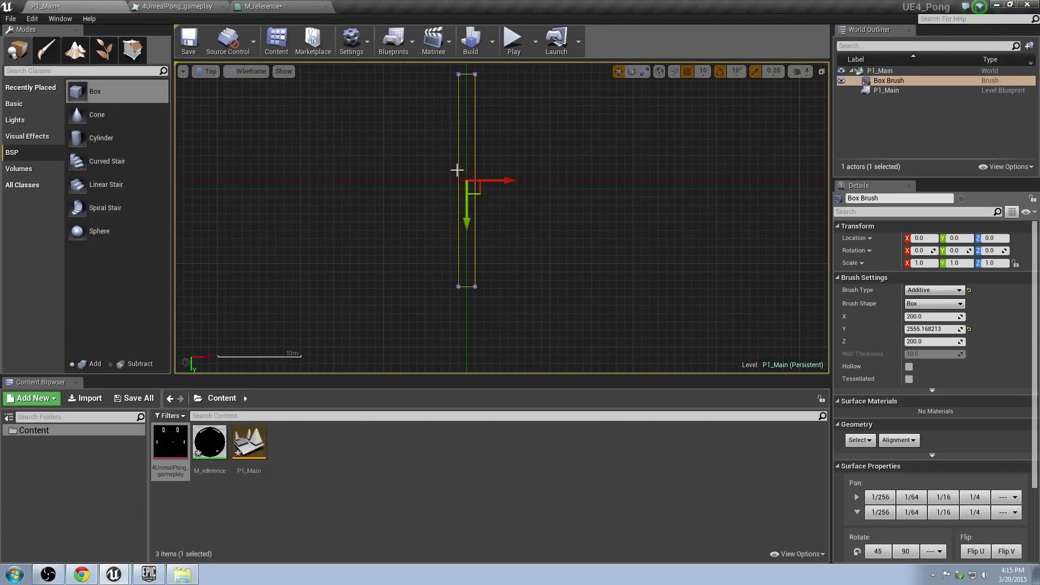
right_drag(498, 123, 501, 159)
click(926, 318)
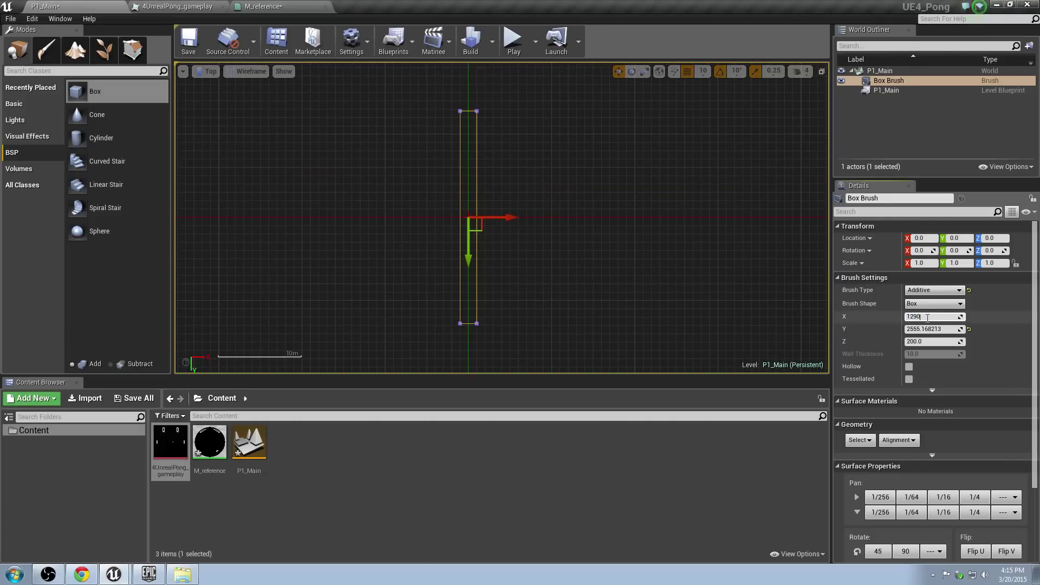
text(1290)
key(Tab)
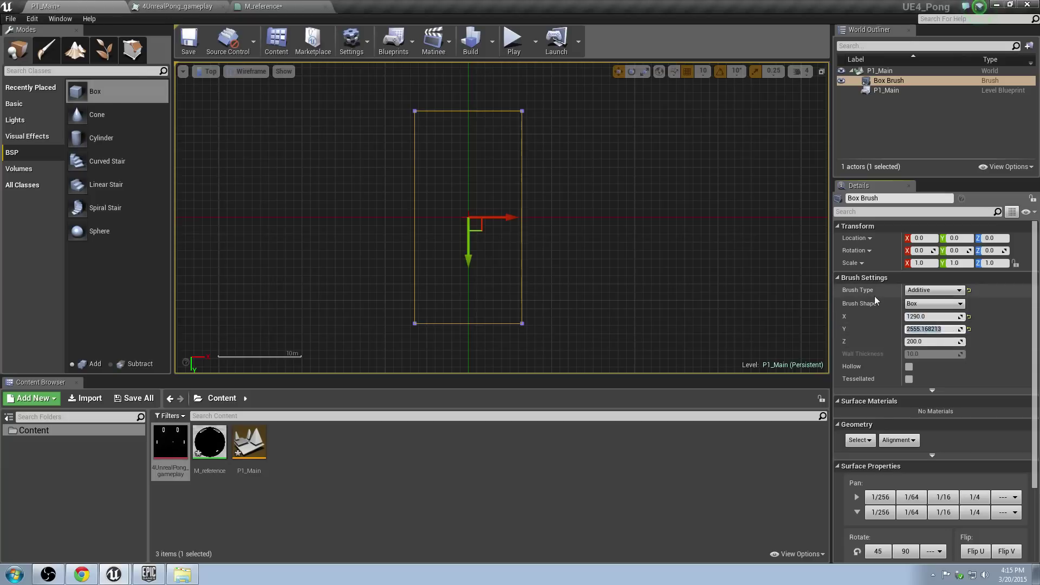
text(900)
key(Return)
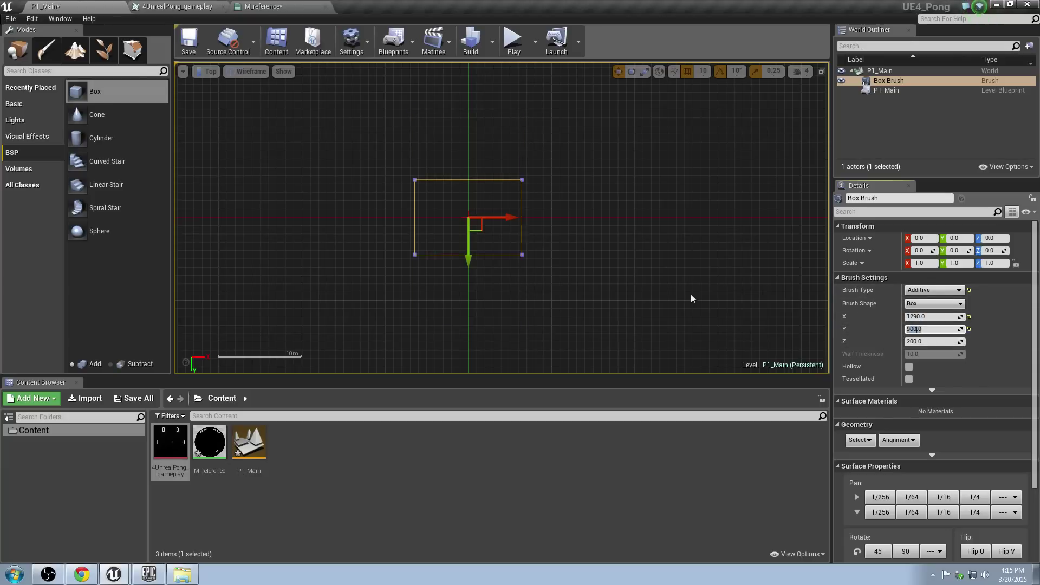
scroll(500, 213, up, 4)
right_drag(297, 240, 358, 252)
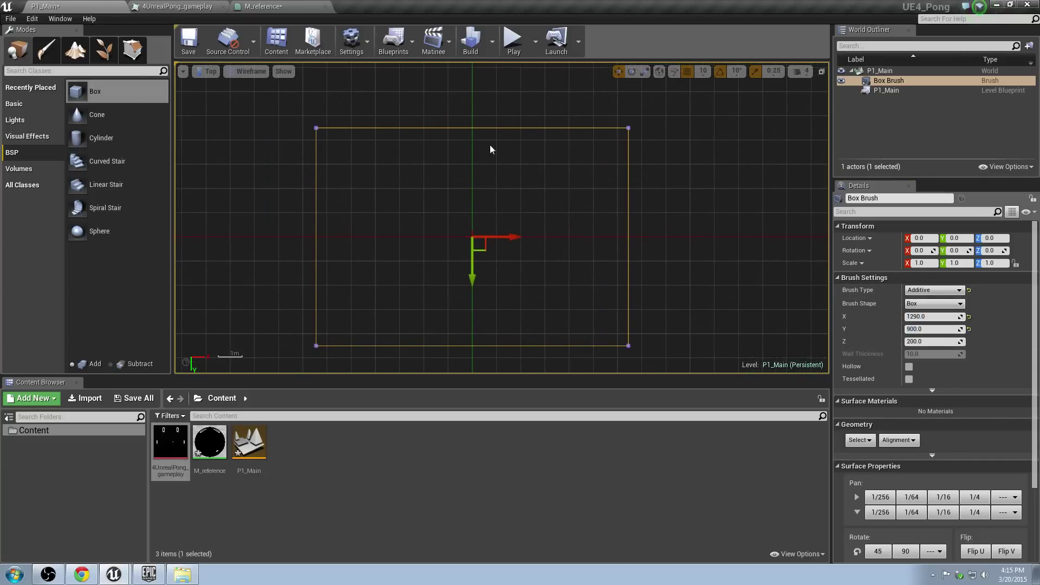
scroll(546, 218, down, 2)
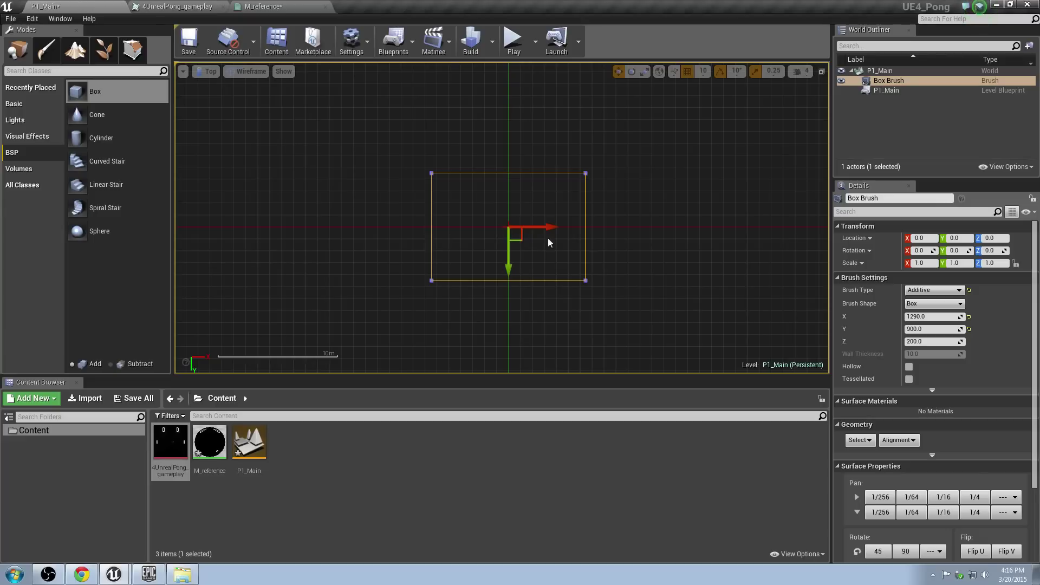
Step: Set the box brush's size to X 900 and Y 1290
click(933, 317)
text(900)
key(Return)
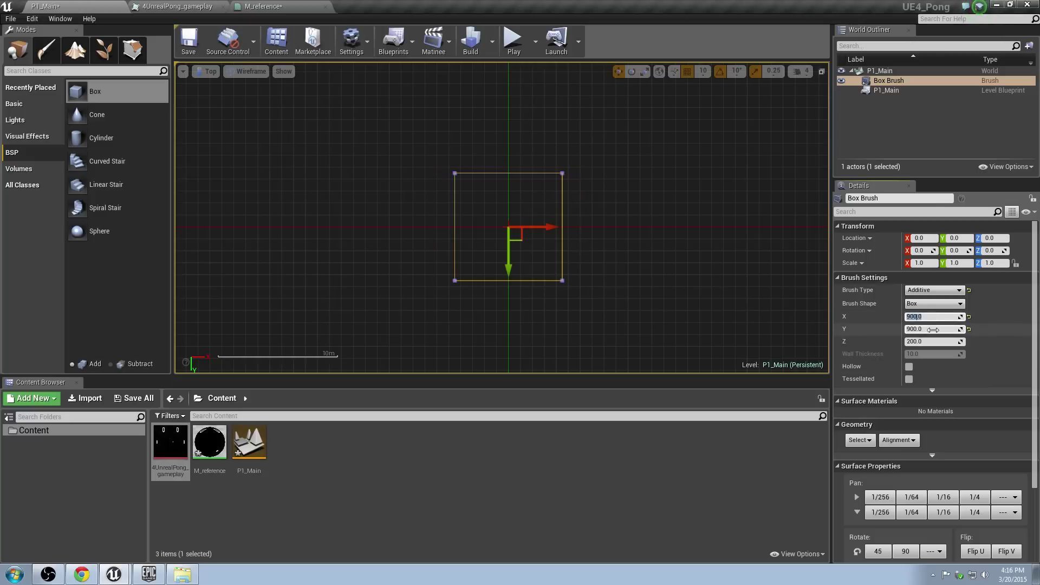
click(934, 330)
text(1290)
key(Return)
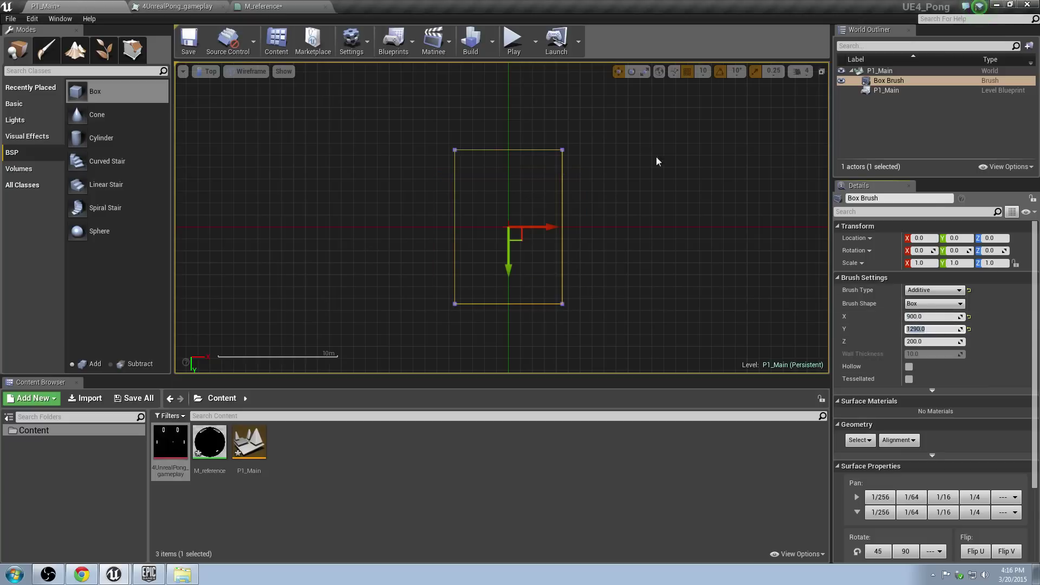
Step: Switch back to the Perspective view and examine how the material tiles across the brush's top face
click(209, 72)
click(230, 85)
mouse_move(529, 165)
right_down()
mouse_move(460, 235)
mouse_move(515, 199)
mouse_move(529, 164)
right_up()
right_drag(529, 223, 430, 162)
mouse_move(567, 250)
right_down()
mouse_move(636, 235)
mouse_move(617, 260)
right_up()
mouse_move(534, 227)
right_down()
mouse_move(534, 261)
mouse_move(602, 238)
mouse_move(583, 236)
right_up()
mouse_move(502, 227)
right_down()
mouse_move(537, 184)
mouse_move(529, 197)
mouse_move(542, 255)
mouse_move(537, 230)
mouse_move(602, 198)
mouse_move(569, 193)
mouse_move(563, 203)
right_up()
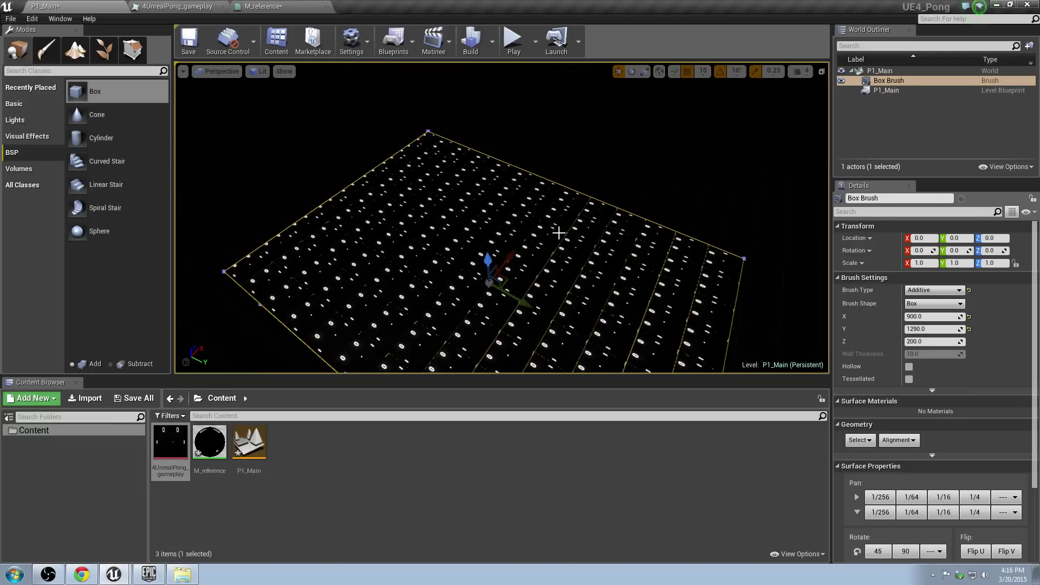
Step: Add a BoundingBoxBased_0-1_UVW node to the M_reference material graph
click(181, 6)
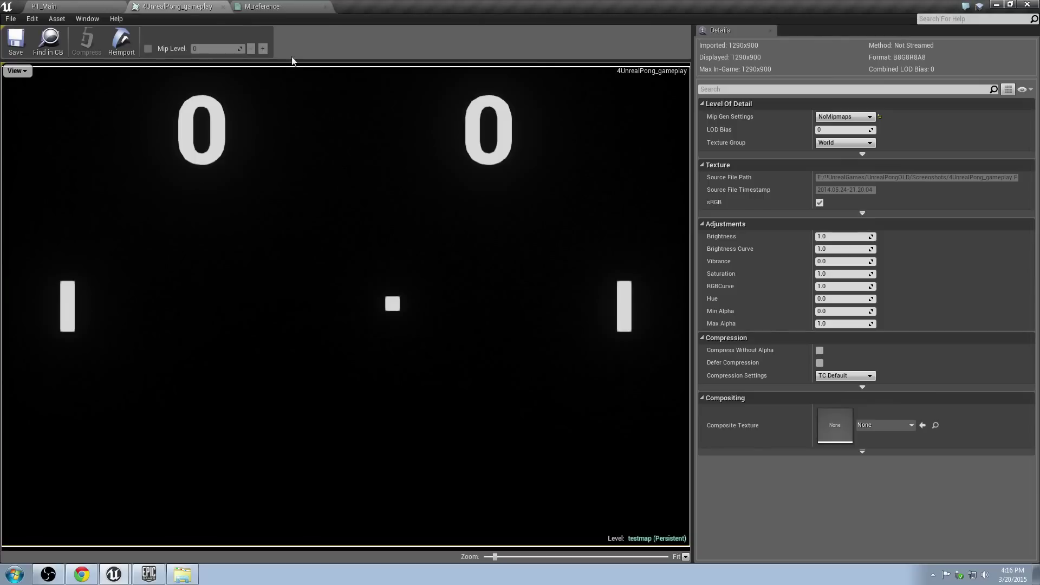
click(265, 6)
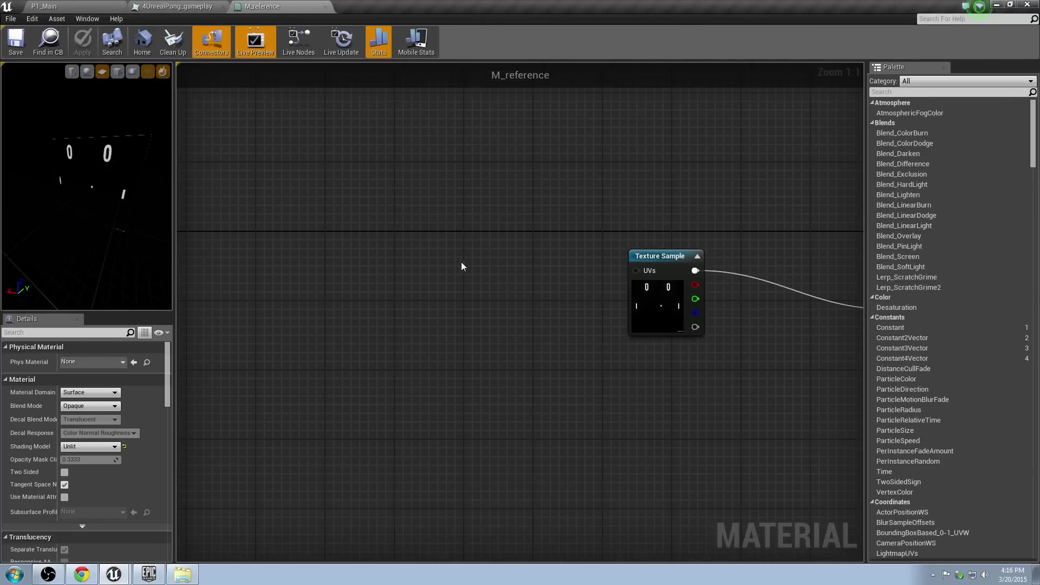
right_click(312, 280)
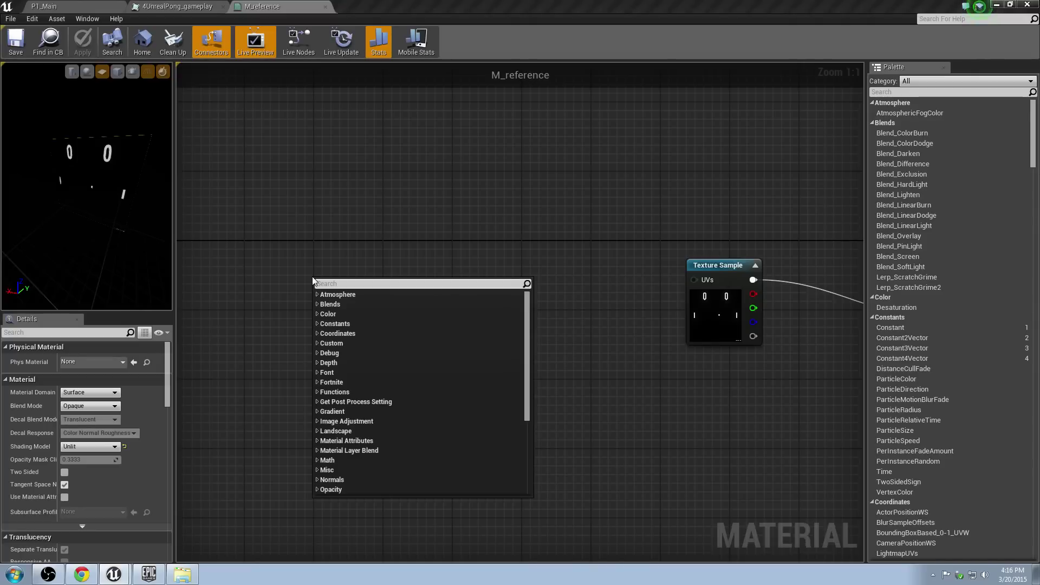
click(300, 263)
right_click(302, 268)
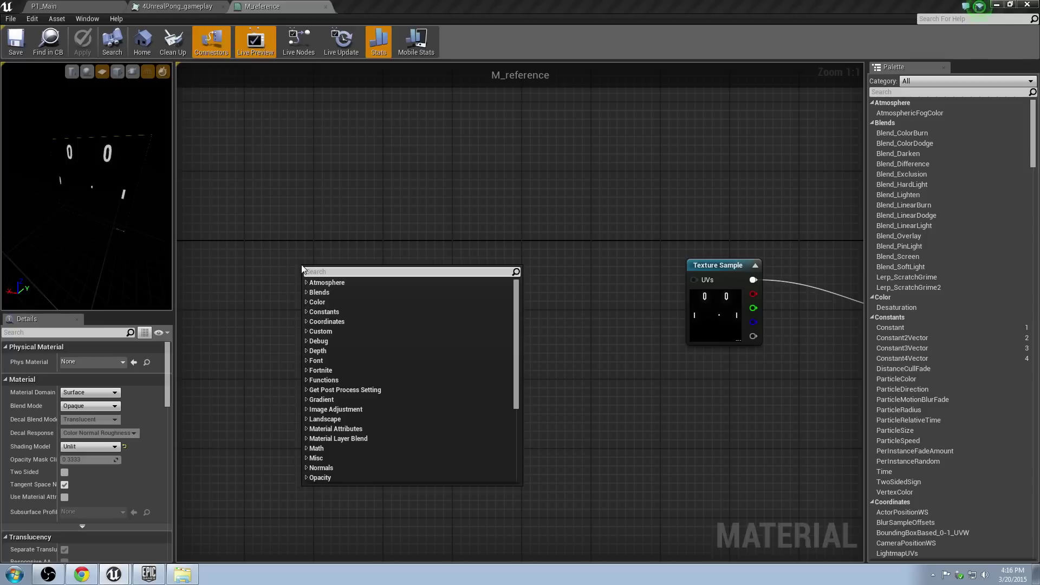
text(bound)
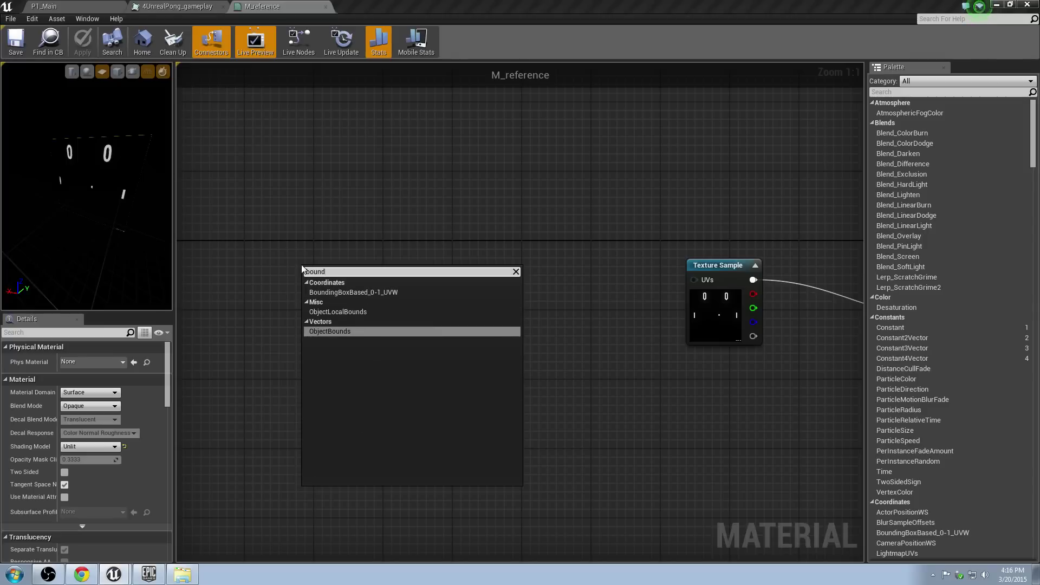
click(382, 292)
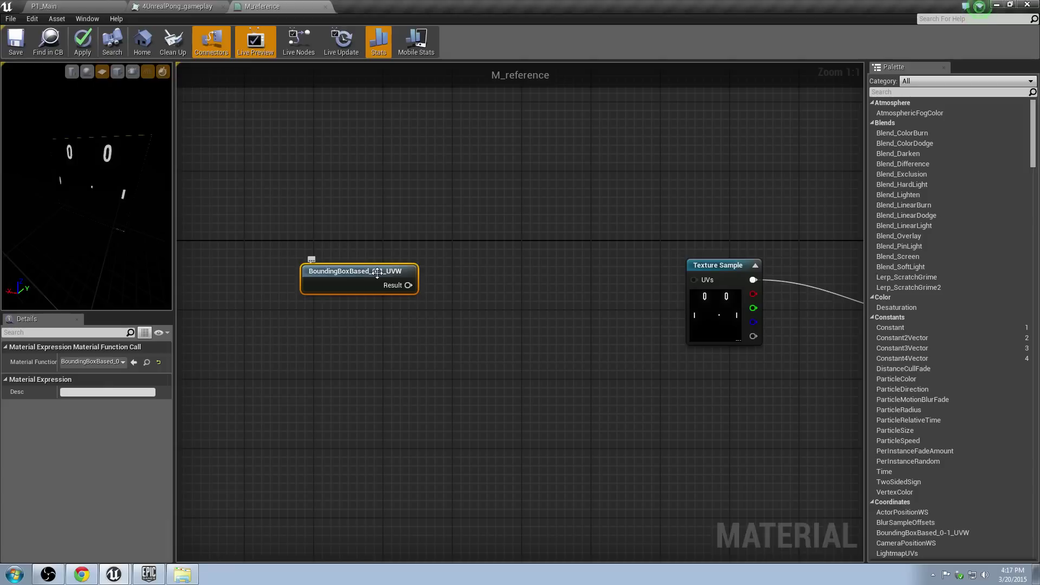
Step: Add a ComponentMask (R G) fed by the BoundingBoxBased_0-1_UVW result and line it up with the Texture Sample
drag(377, 272, 437, 300)
text(comp)
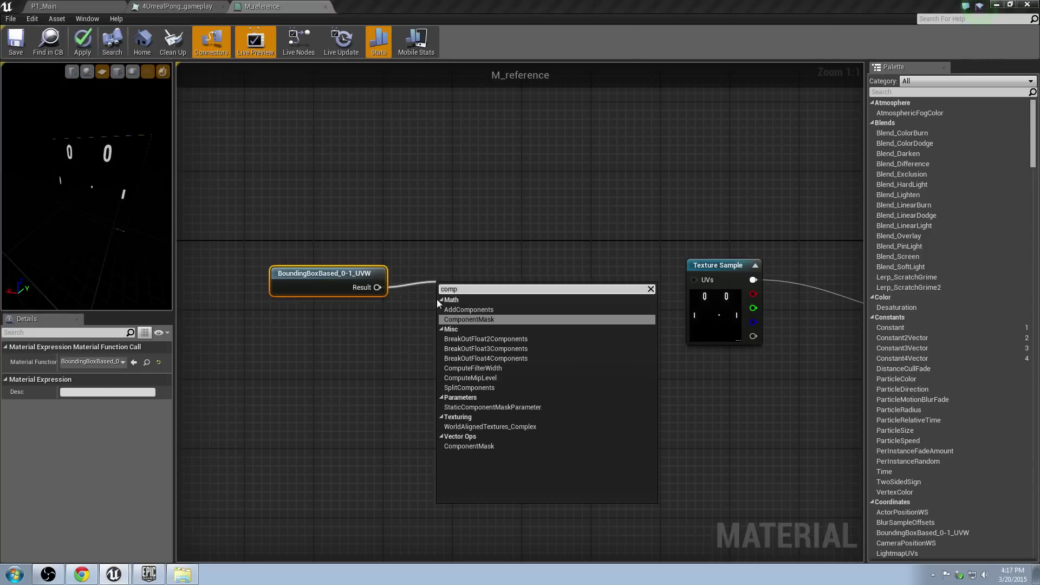
key(Return)
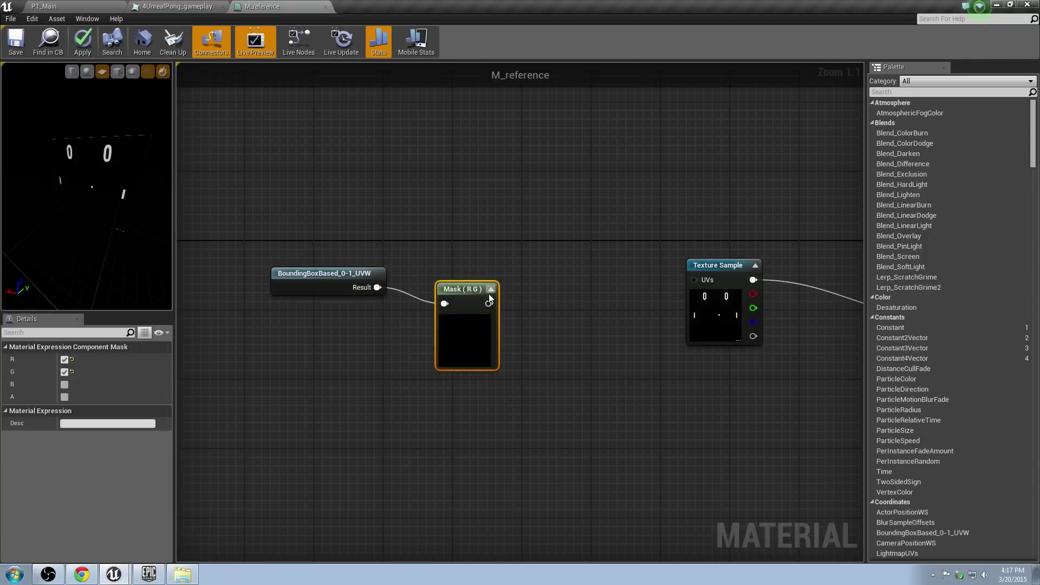
drag(475, 272, 475, 264)
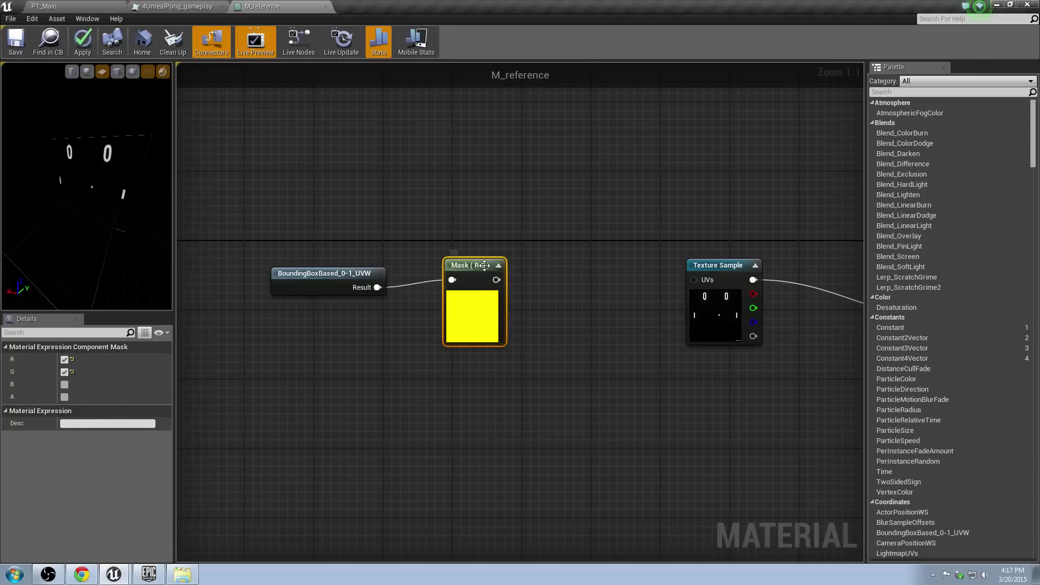
right_drag(525, 313, 437, 311)
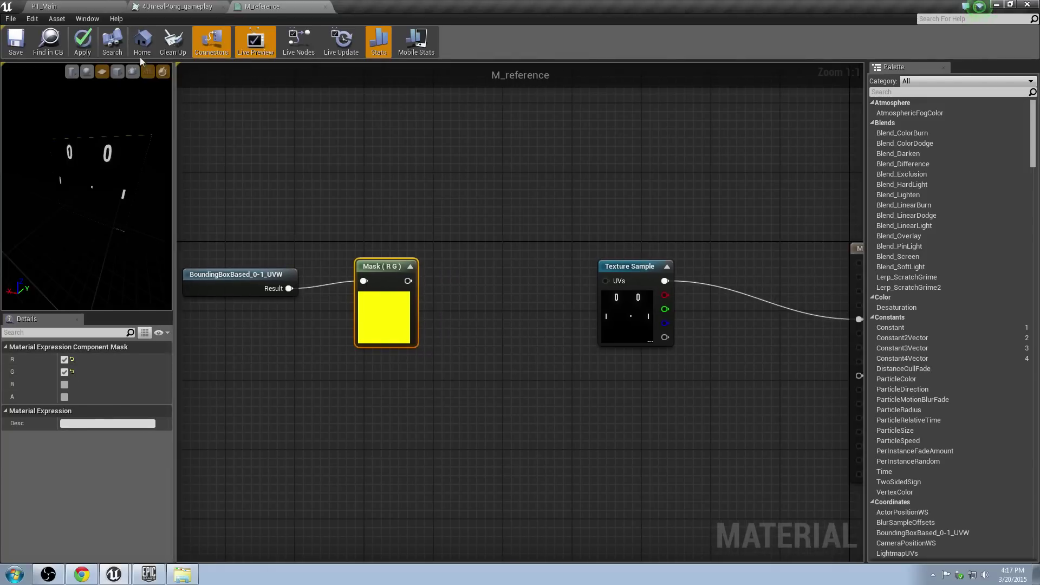
Step: Compare the tiled reference on the P1_Main box brush with the 4UnrealPong_gameplay texture, and return to the M_reference graph
click(177, 6)
click(81, 6)
mouse_move(284, 183)
right_down()
mouse_move(309, 239)
mouse_move(277, 179)
right_up()
right_drag(414, 223, 414, 224)
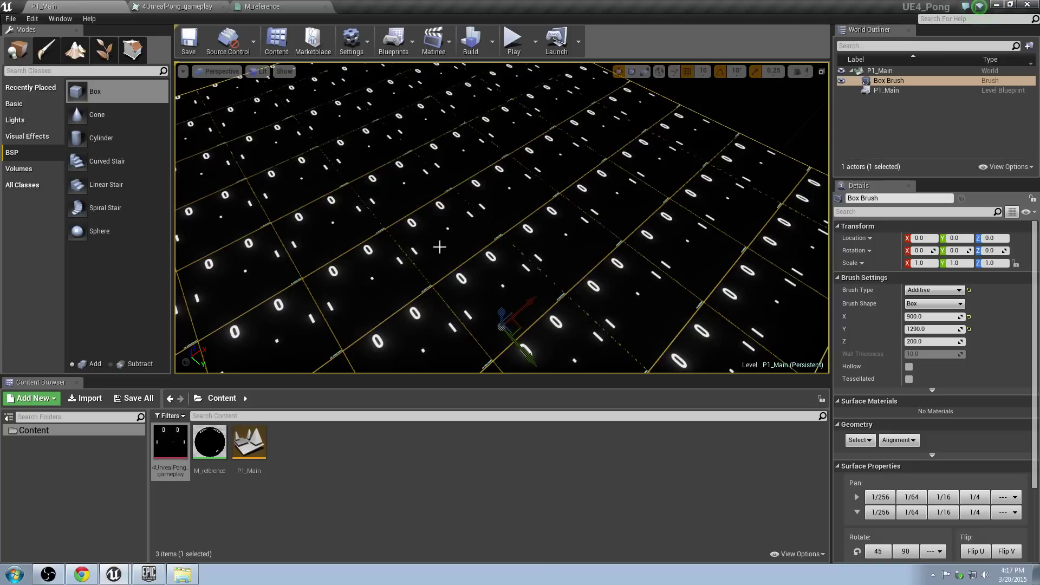
click(205, 6)
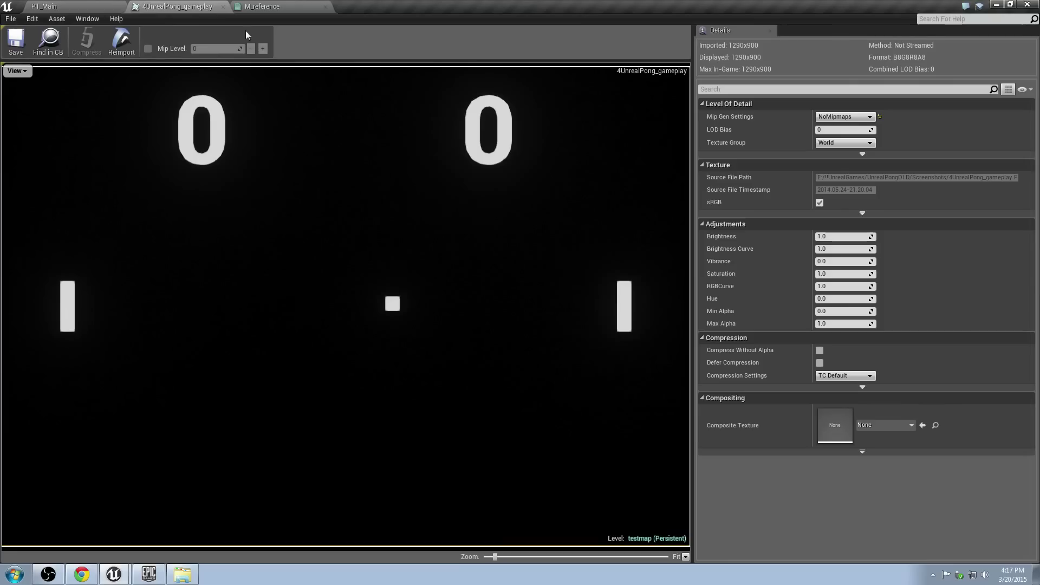
click(270, 6)
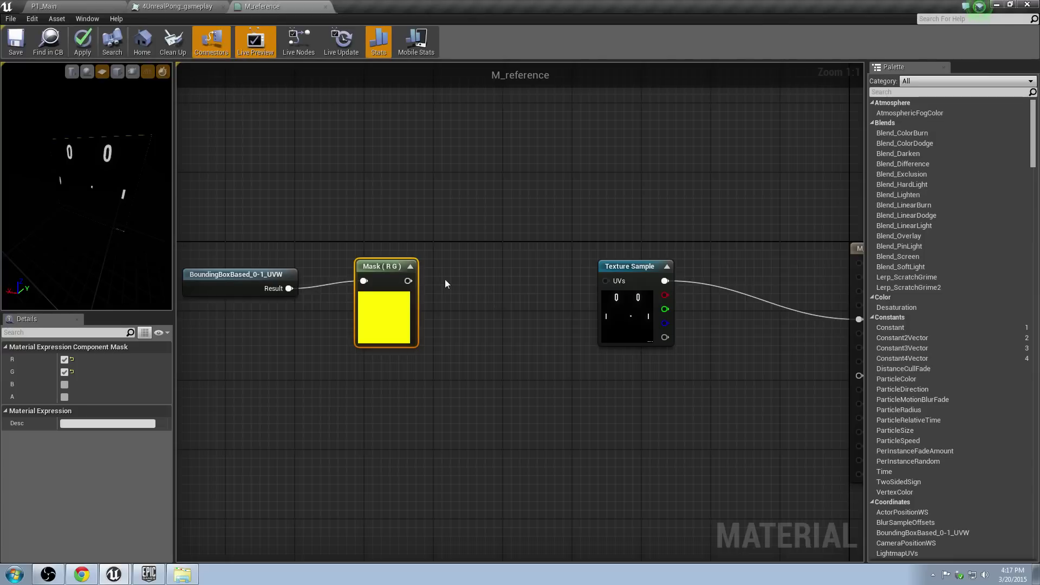
Step: Add a CustomRotator node fed by the mask's output and space it evenly between the mask and the Texture Sample
drag(408, 281, 450, 278)
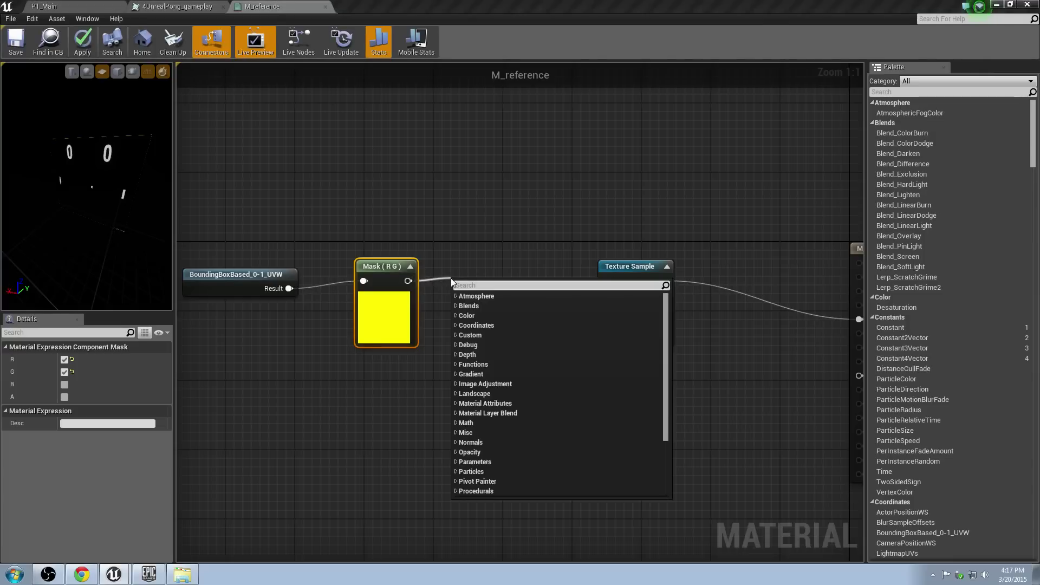
text(custom)
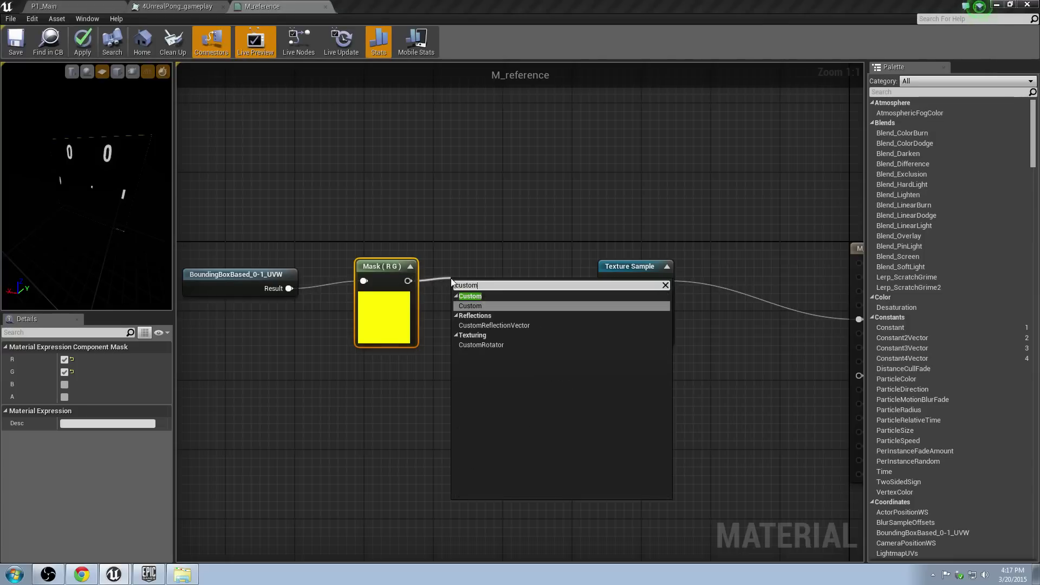
click(528, 346)
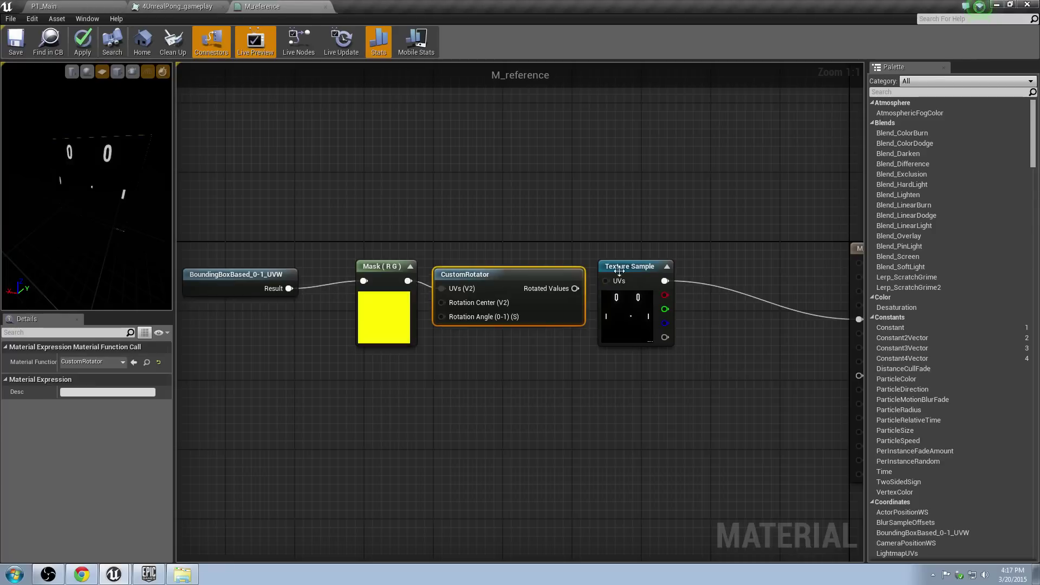
drag(620, 270, 654, 271)
drag(479, 276, 506, 277)
Step: Add a Constant node with value 0.75 and connect it to the CustomRotator's Rotation Angle input
click(385, 391)
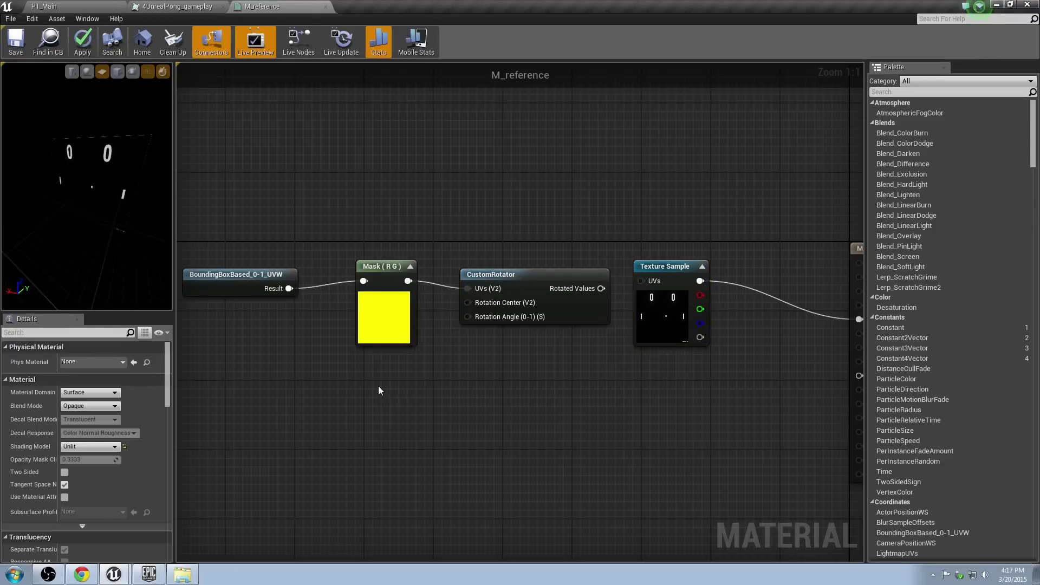
click(382, 386)
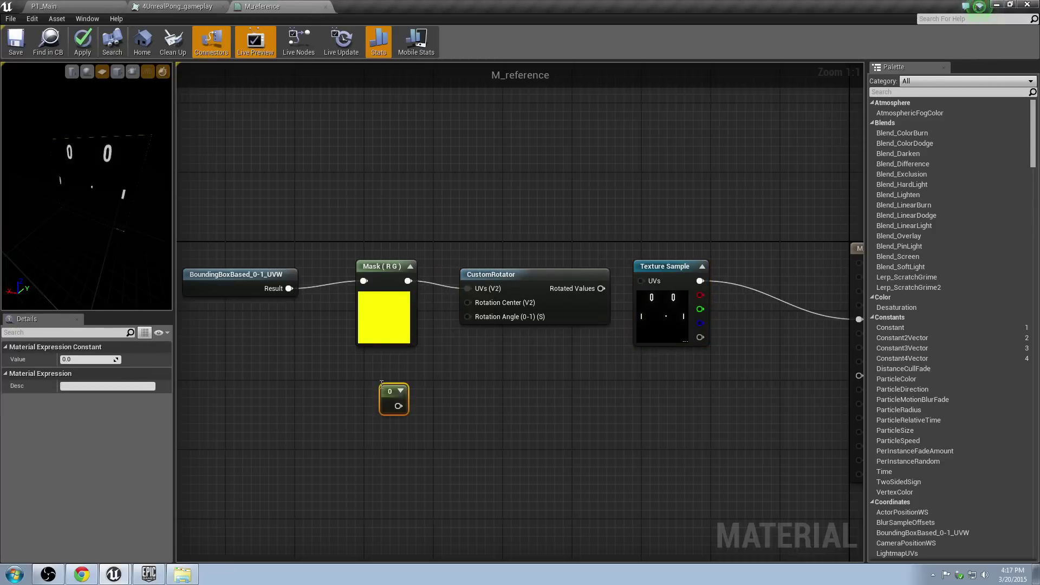
drag(398, 406, 468, 317)
click(88, 359)
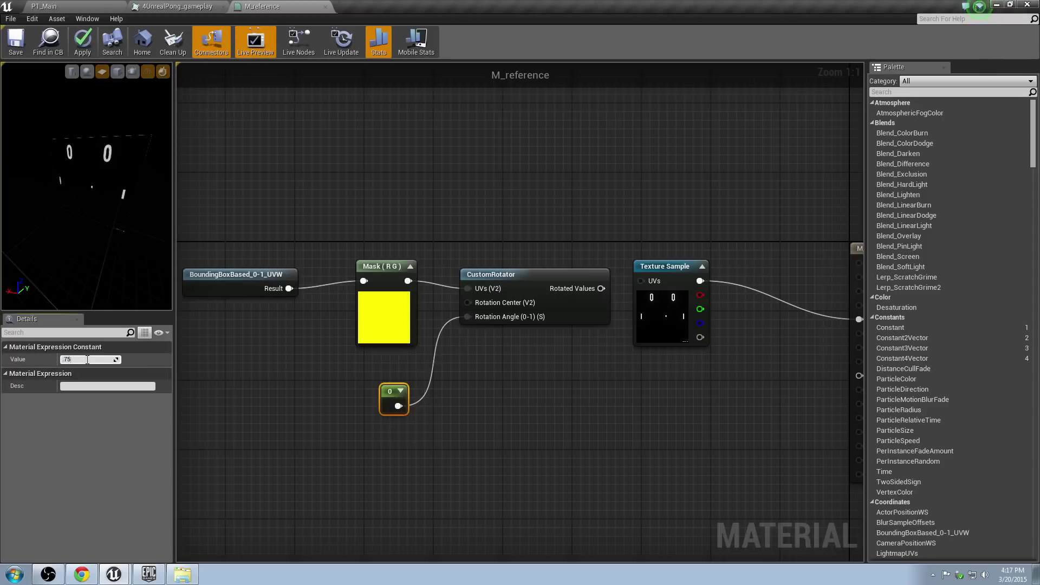
text(.75)
key(Return)
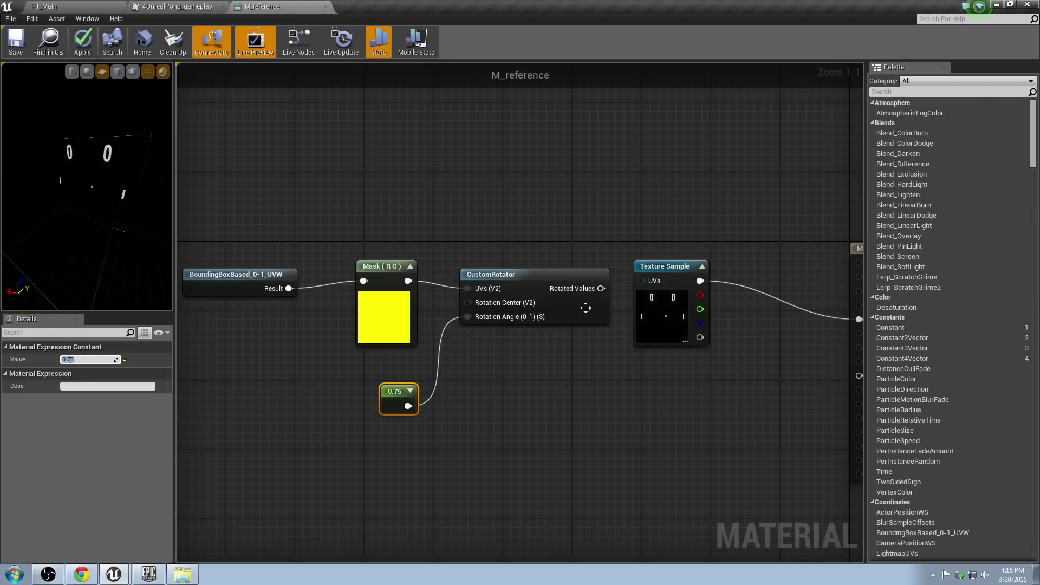
Step: Connect the CustomRotator's Rotated Values to the Texture Sample's UVs and apply the material changes
right_drag(587, 304, 429, 329)
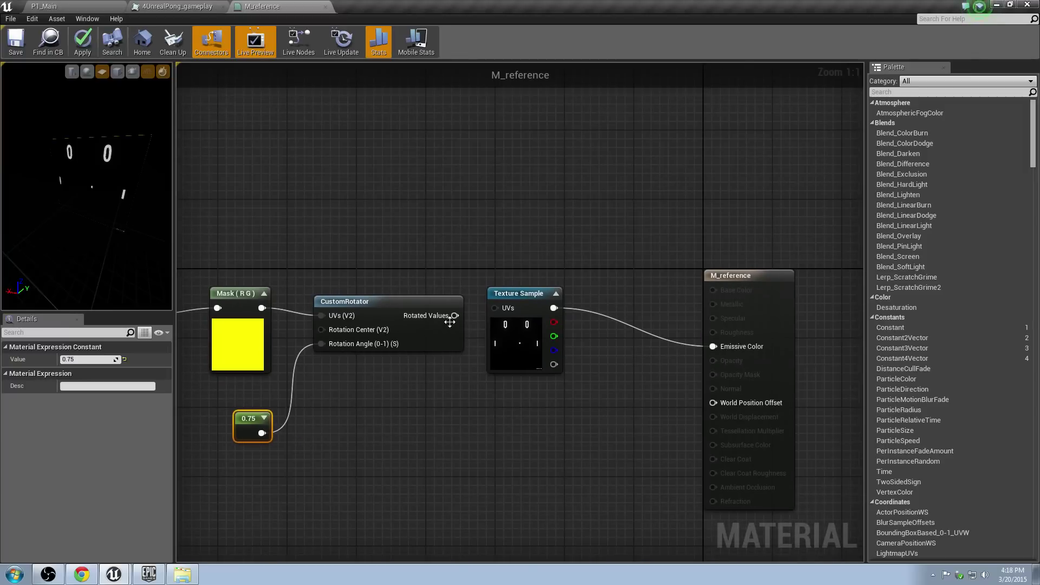
drag(456, 315, 497, 308)
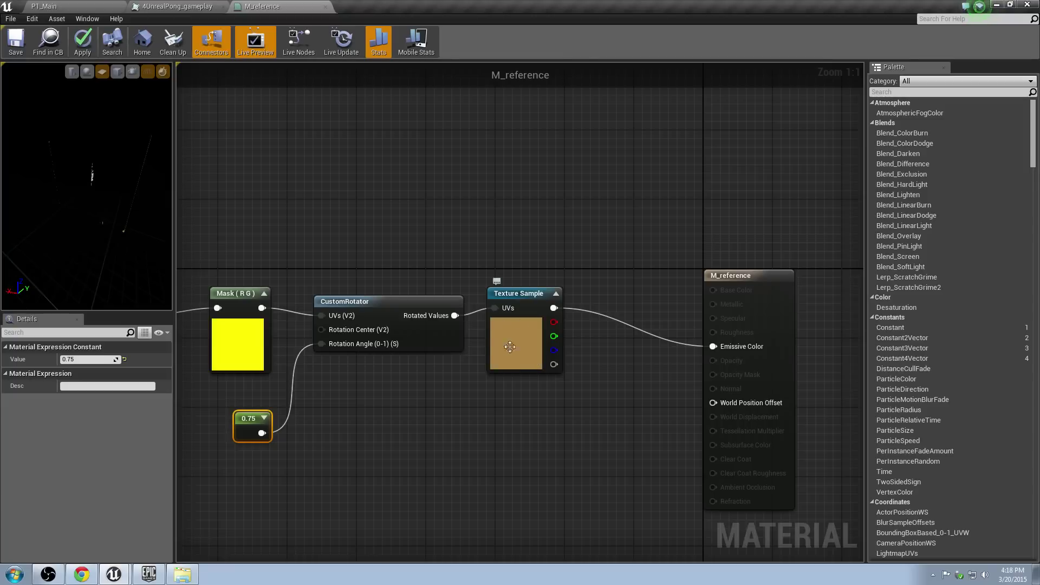
click(82, 41)
Step: Return to the P1_Main level and flatten the box brush to a Z size of 25
click(79, 6)
mouse_move(449, 200)
right_down()
mouse_move(488, 200)
mouse_move(485, 222)
mouse_move(488, 201)
mouse_move(358, 168)
mouse_move(260, 179)
mouse_move(195, 172)
right_up()
right_drag(580, 235, 656, 239)
click(938, 342)
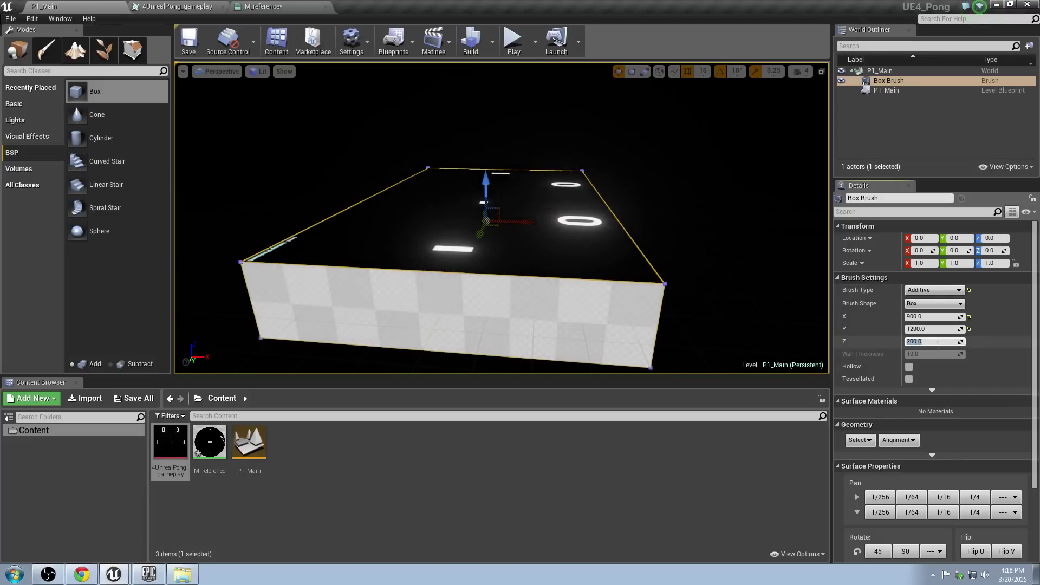
key(Return)
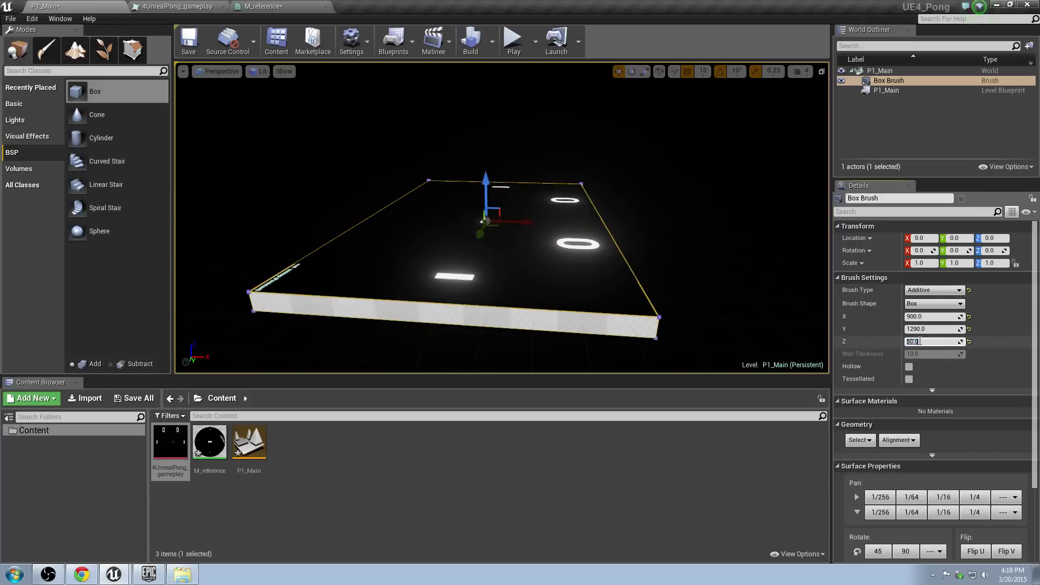
text(25)
key(Return)
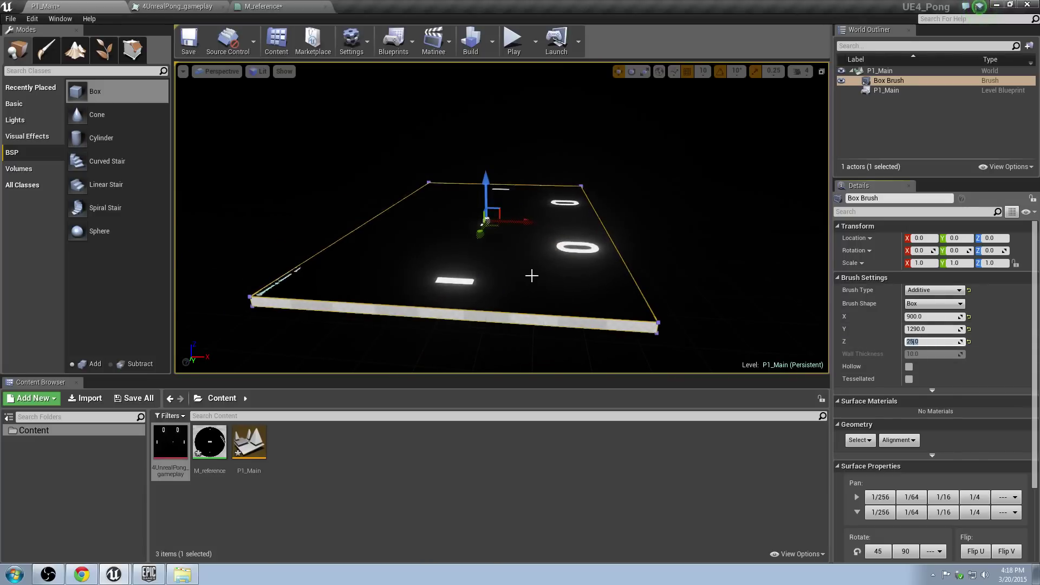
Step: Switch the viewport to the Top view in Lit mode and zoom in on the box brush
mouse_move(553, 246)
right_down()
mouse_move(510, 260)
mouse_move(563, 246)
mouse_move(541, 246)
mouse_move(542, 233)
mouse_move(714, 271)
mouse_move(607, 290)
right_up()
click(217, 71)
click(218, 109)
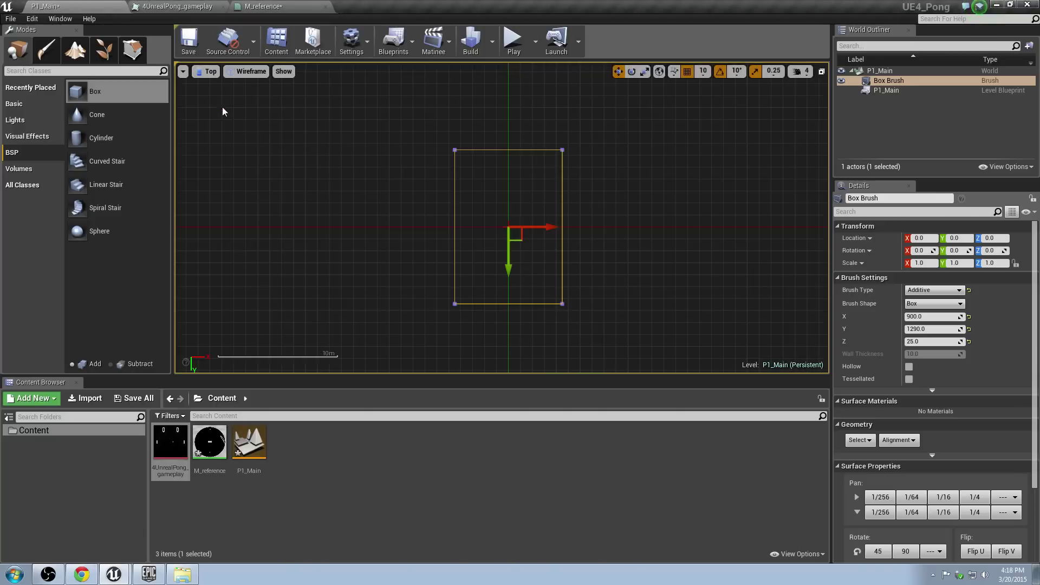
click(251, 71)
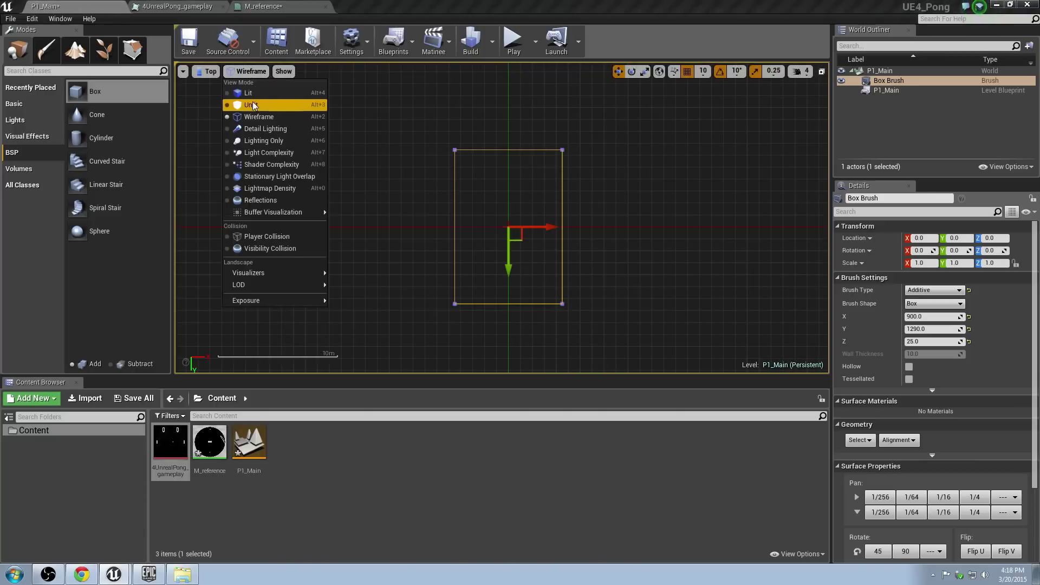
click(250, 92)
scroll(531, 204, up, 5)
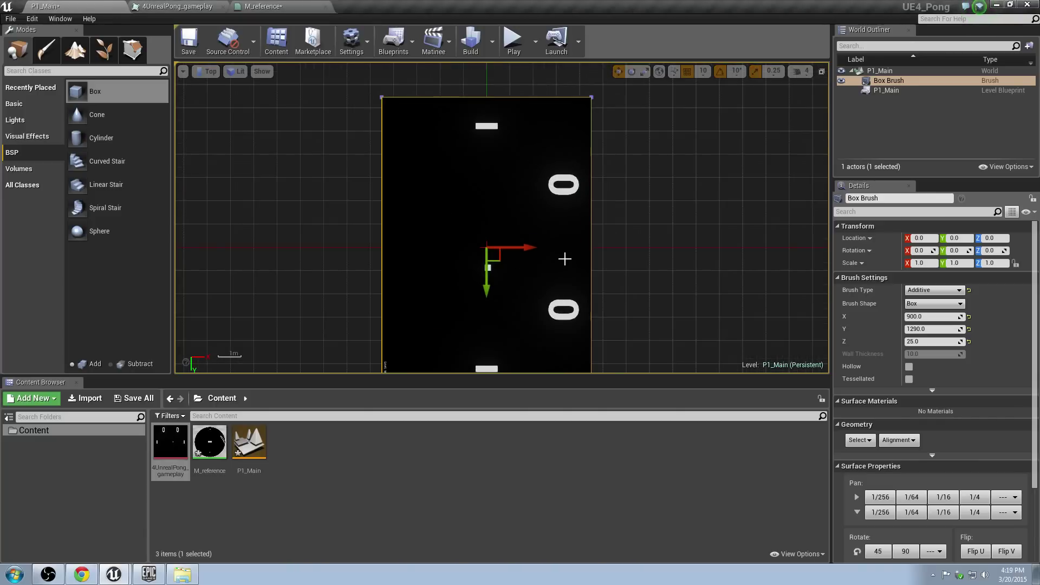
Step: Review the rotation setup in the M_reference graph and check the orientation of the reference image on the brush in P1_Main
click(216, 4)
click(263, 6)
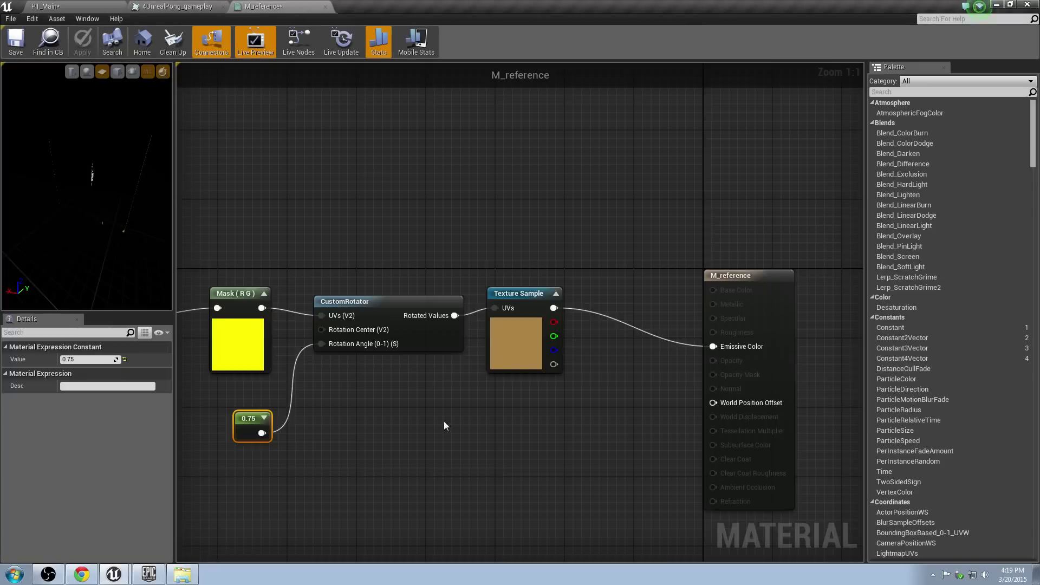
right_drag(244, 427, 345, 389)
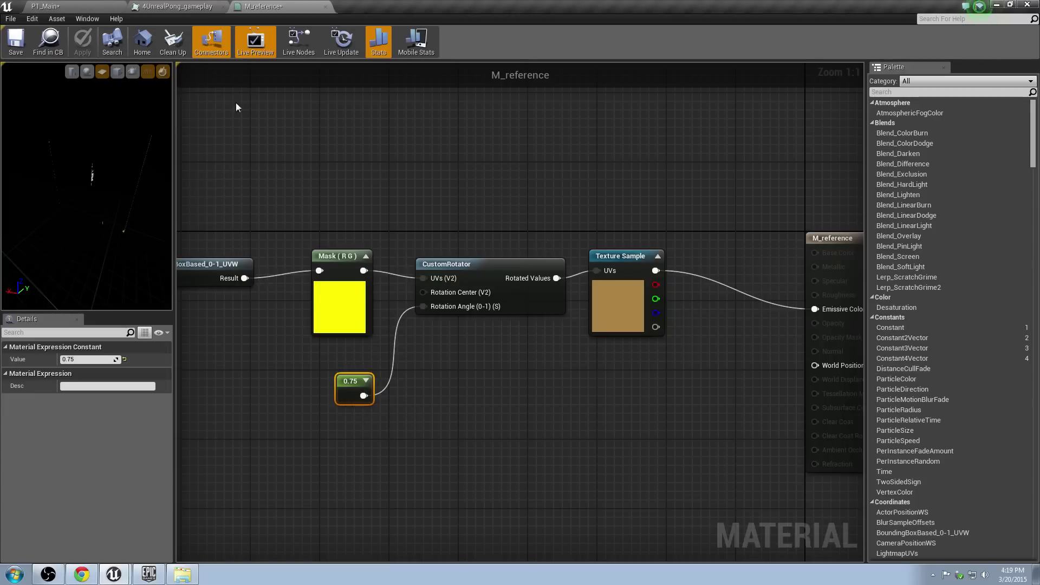
click(73, 6)
scroll(612, 194, down, 2)
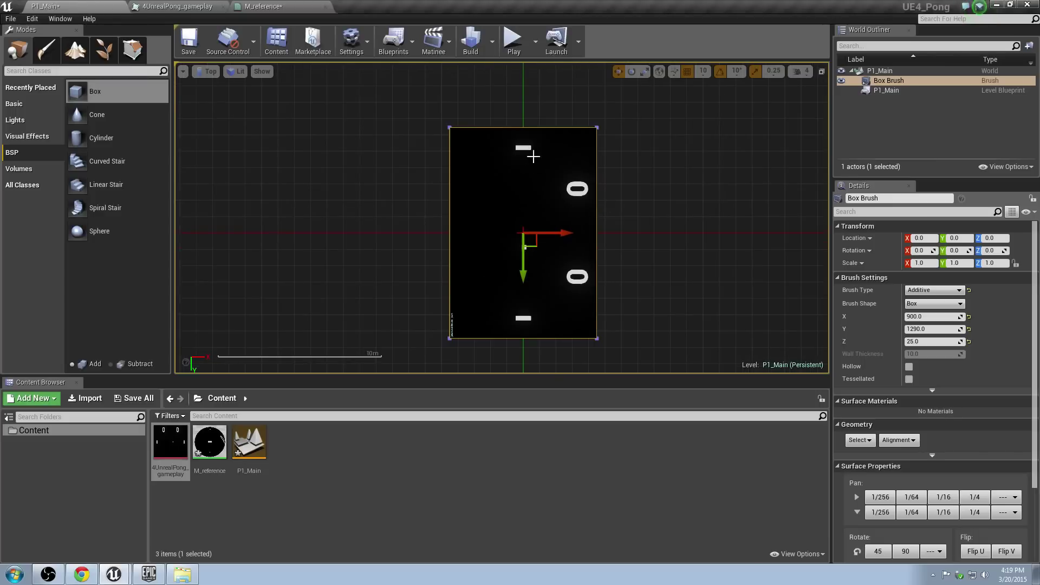
Step: Switch the viewport to Perspective and examine the ball in the reference image close up
click(207, 71)
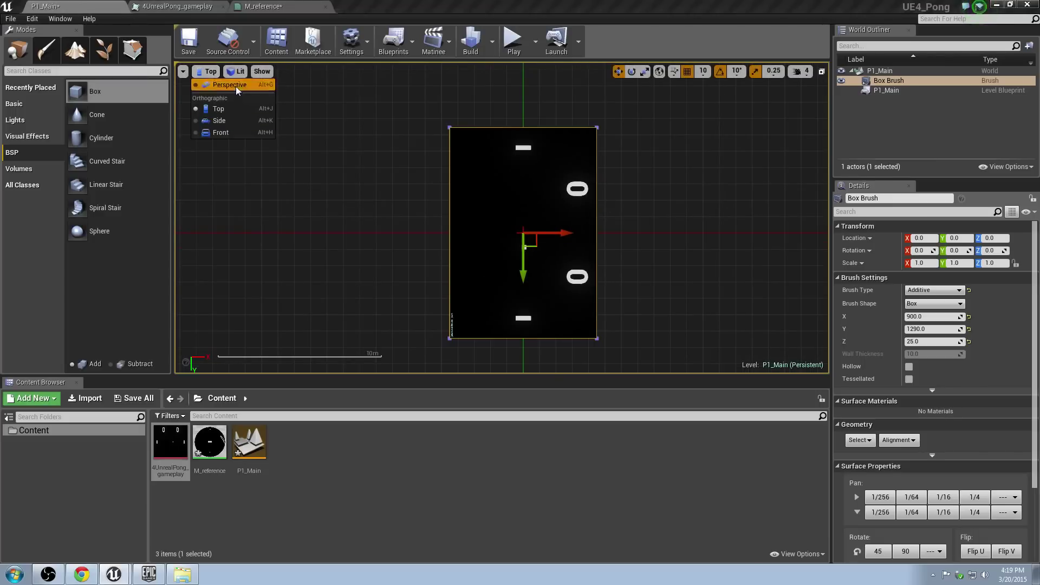
click(236, 87)
right_drag(501, 218, 404, 214)
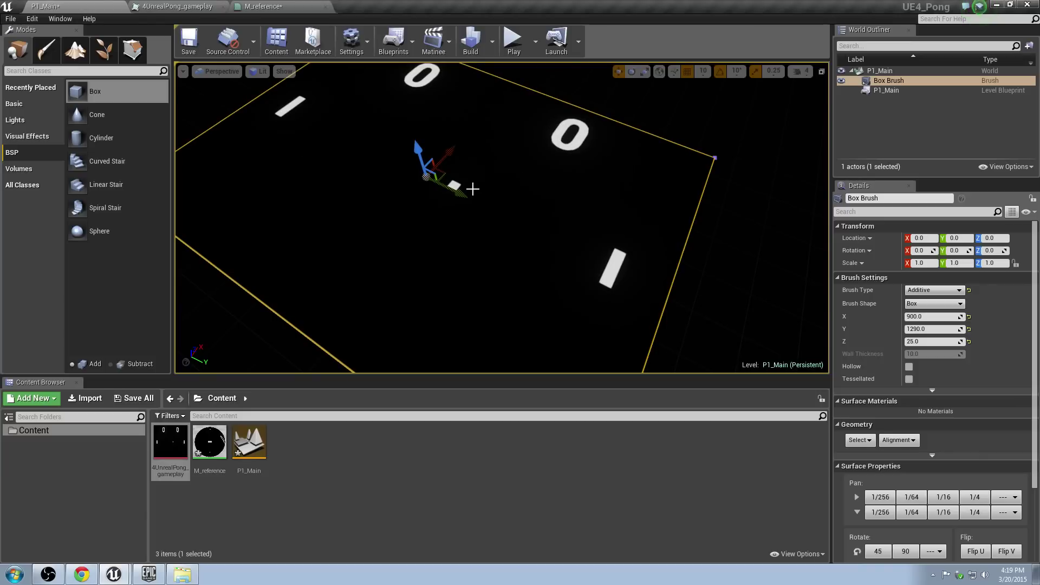
right_drag(473, 189, 504, 258)
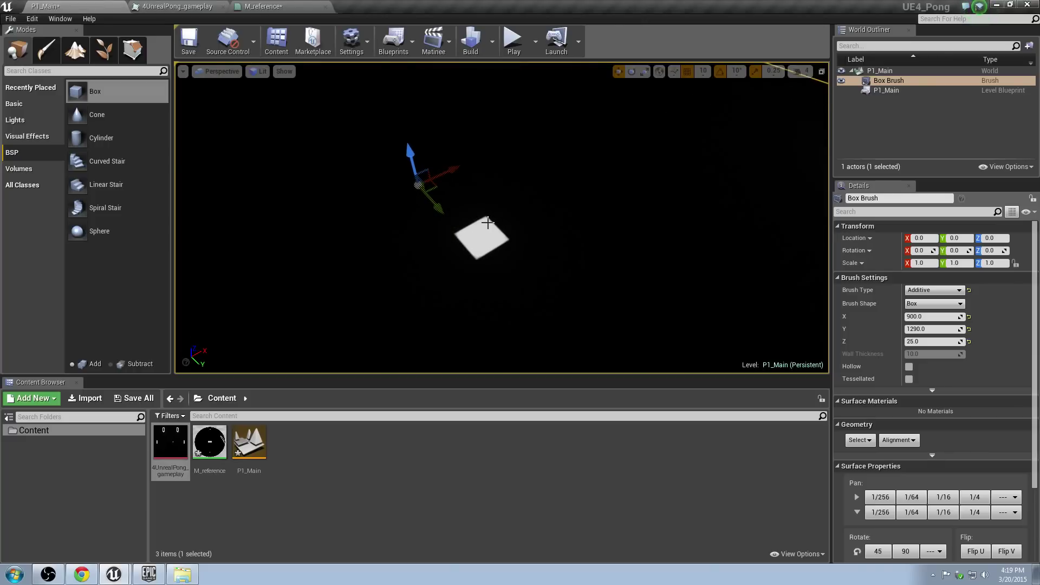
scroll(498, 224, down, 6)
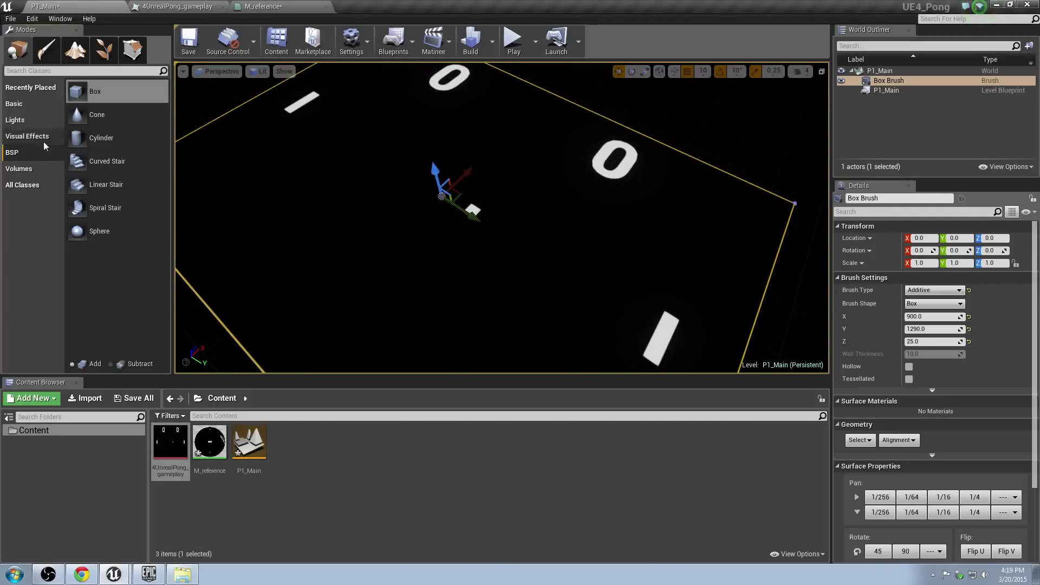
Step: Place a second box brush in the level and reset its location to the origin
mouse_move(103, 91)
mouse_down()
mouse_move(451, 192)
mouse_move(456, 211)
mouse_up()
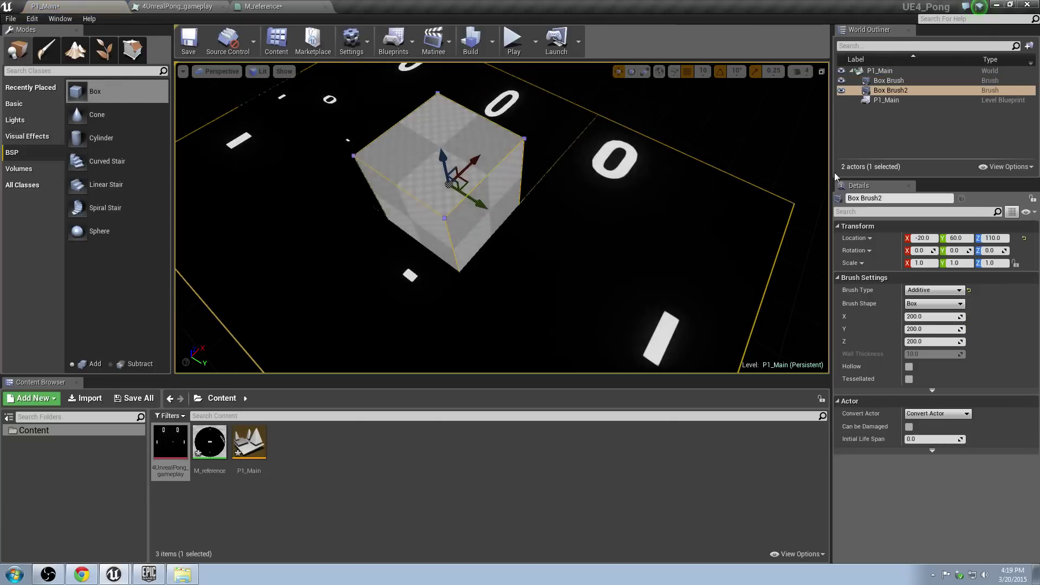
click(1024, 238)
right_drag(541, 171, 412, 189)
right_drag(529, 195, 538, 176)
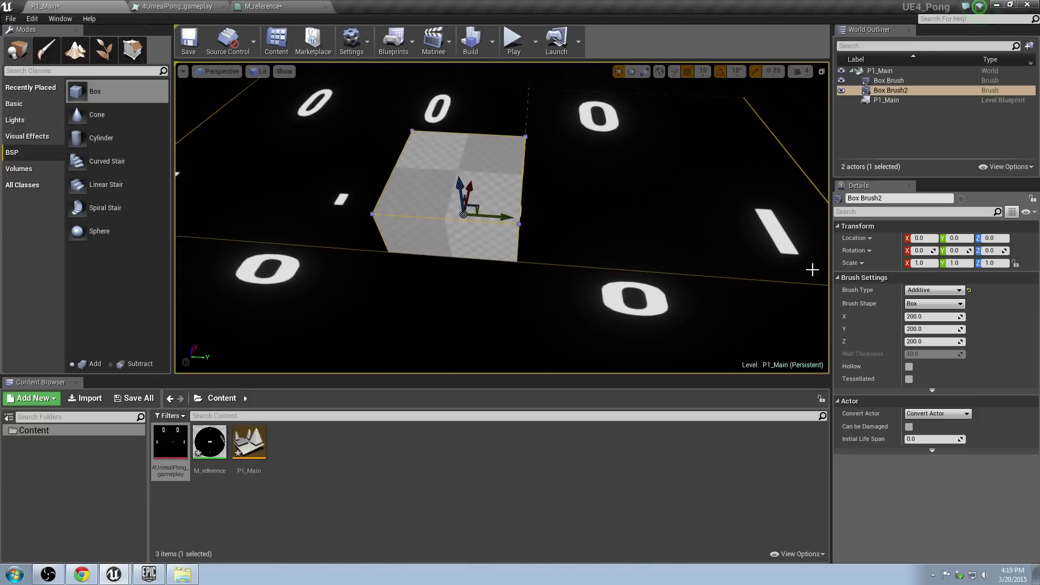
Step: Set the second box brush's size to X 100, Y 100 and Z 100
click(925, 316)
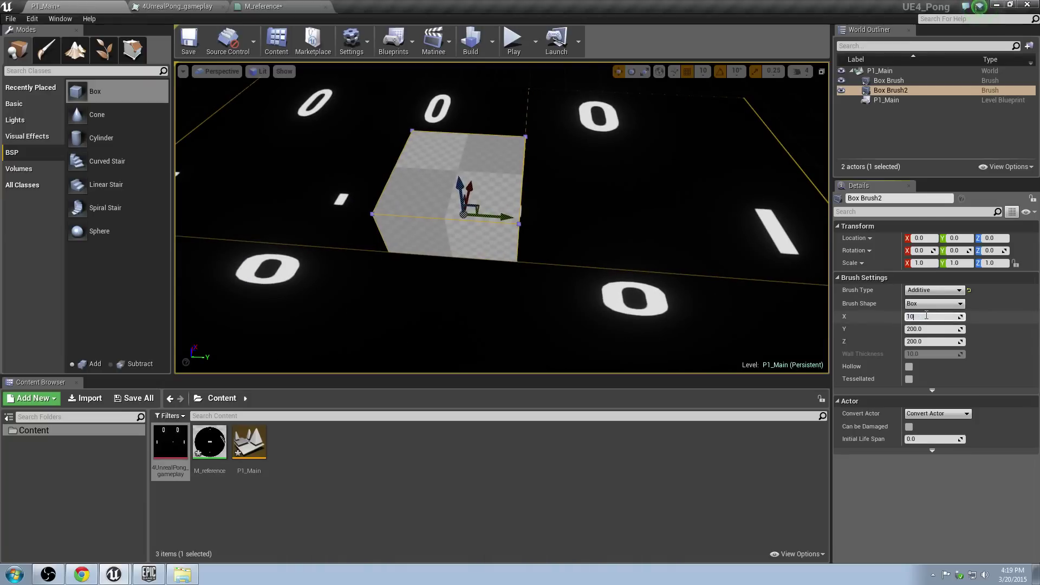
text(100)
key(Tab)
text(100)
key(Tab)
text(100)
key(Return)
right_drag(623, 254, 529, 178)
mouse_move(721, 339)
right_down()
mouse_move(718, 330)
mouse_move(713, 349)
right_up()
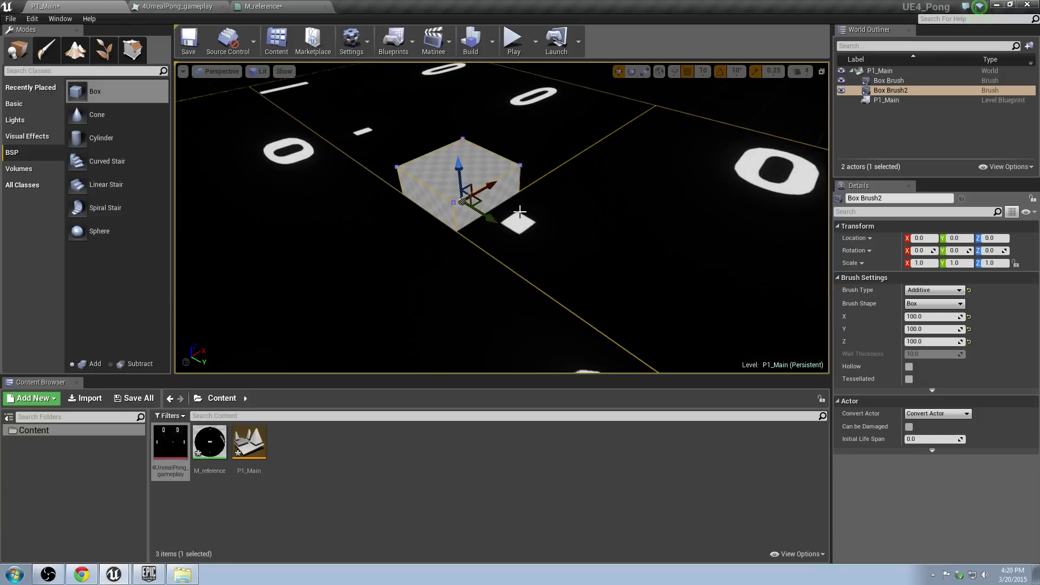
Step: Select the large box brush's top surface and examine the reference material around the small box from the Top view
mouse_move(528, 207)
right_down()
mouse_move(508, 219)
mouse_move(558, 222)
mouse_move(557, 196)
right_up()
click(555, 200)
scroll(556, 195, up, 1)
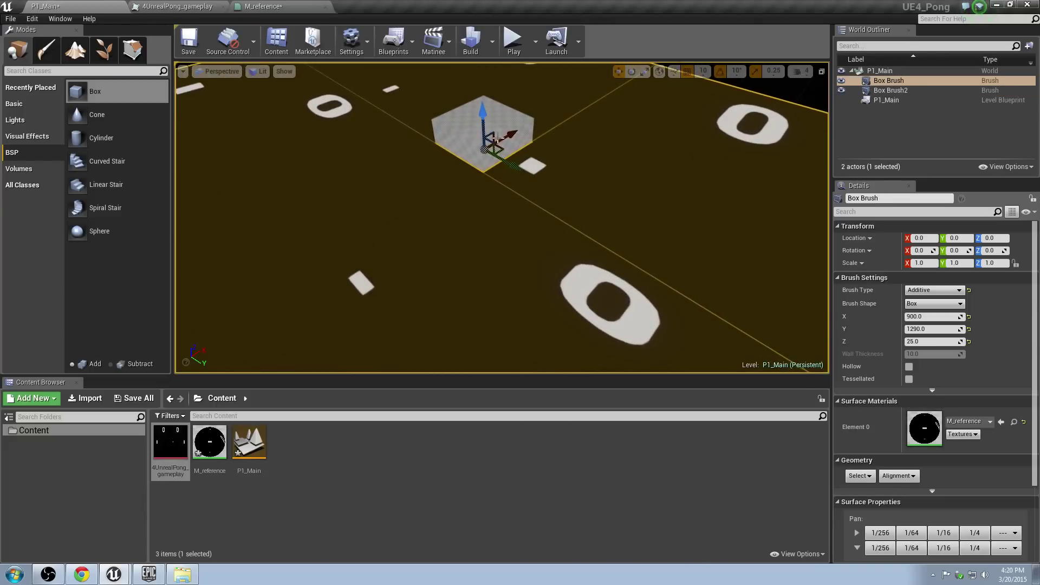
right_drag(483, 129, 548, 158)
click(222, 72)
click(218, 108)
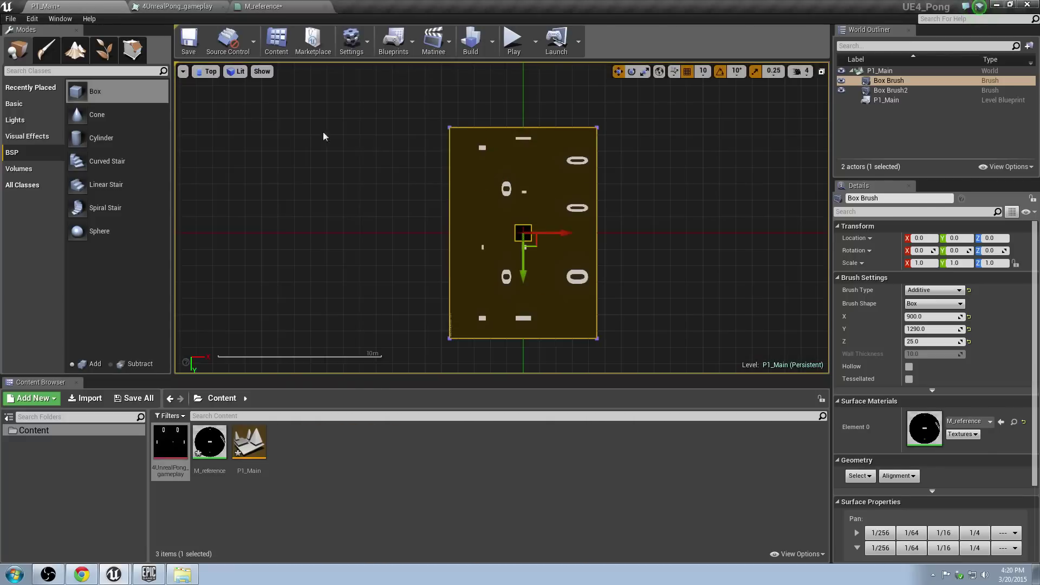
click(680, 177)
click(510, 182)
right_drag(657, 184, 623, 186)
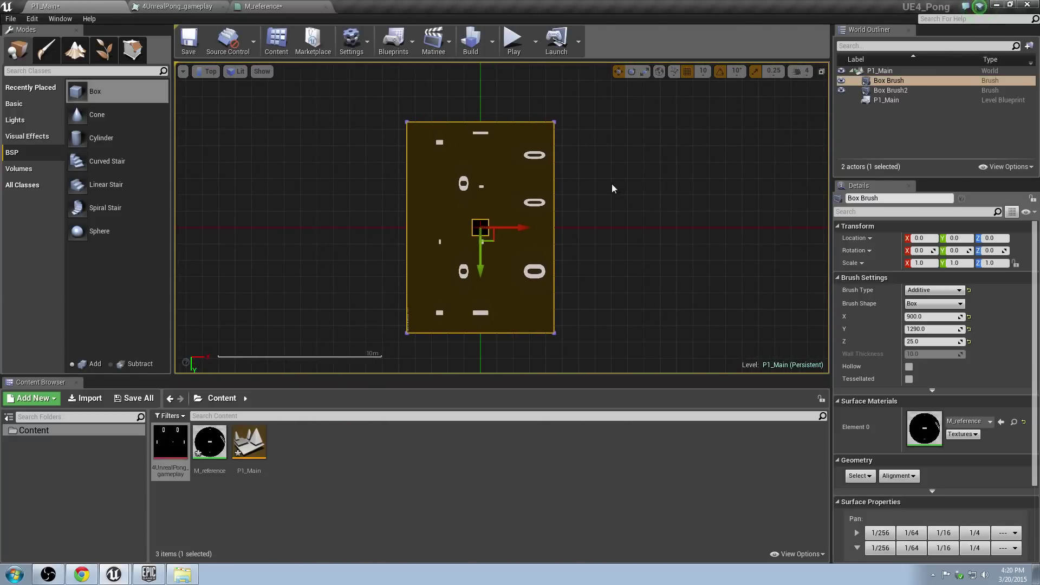
scroll(515, 226, down, 3)
scroll(499, 239, up, 2)
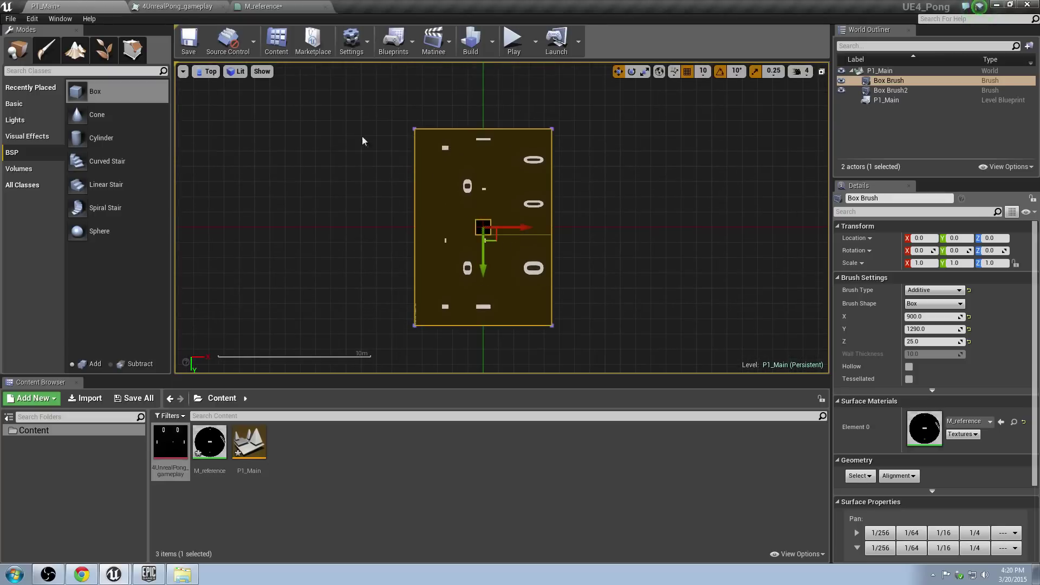
key(r)
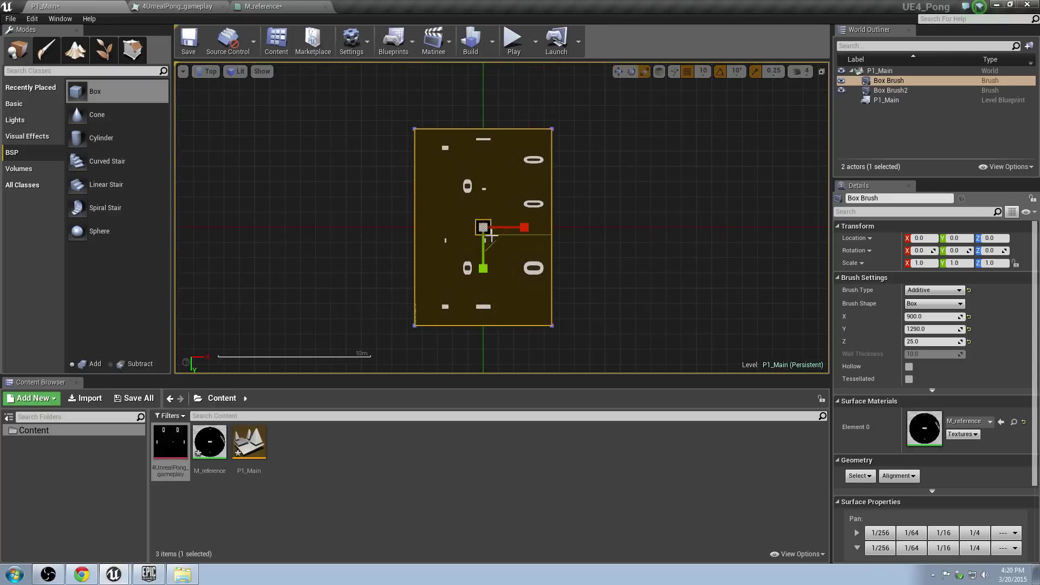
Step: Raise the small box brush above the reference surface to Z 90 in the Perspective view
click(208, 71)
click(224, 92)
mouse_move(511, 188)
right_down()
mouse_move(496, 149)
mouse_move(460, 179)
mouse_move(512, 188)
right_up()
click(490, 171)
key(w)
drag(501, 152, 495, 118)
Step: Scale the large box brush uniformly to 2.5 in the Top view
click(218, 71)
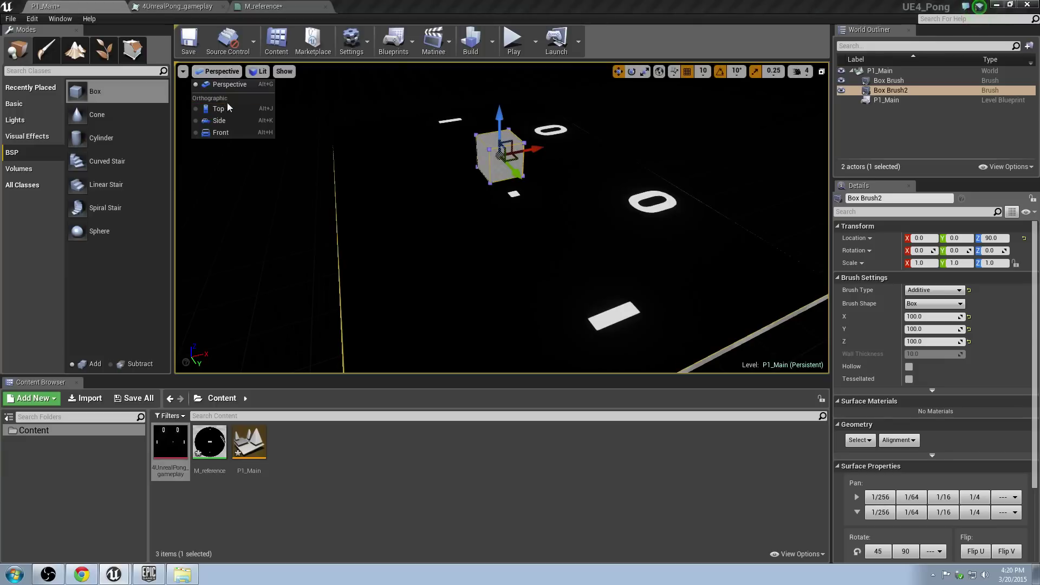
click(227, 108)
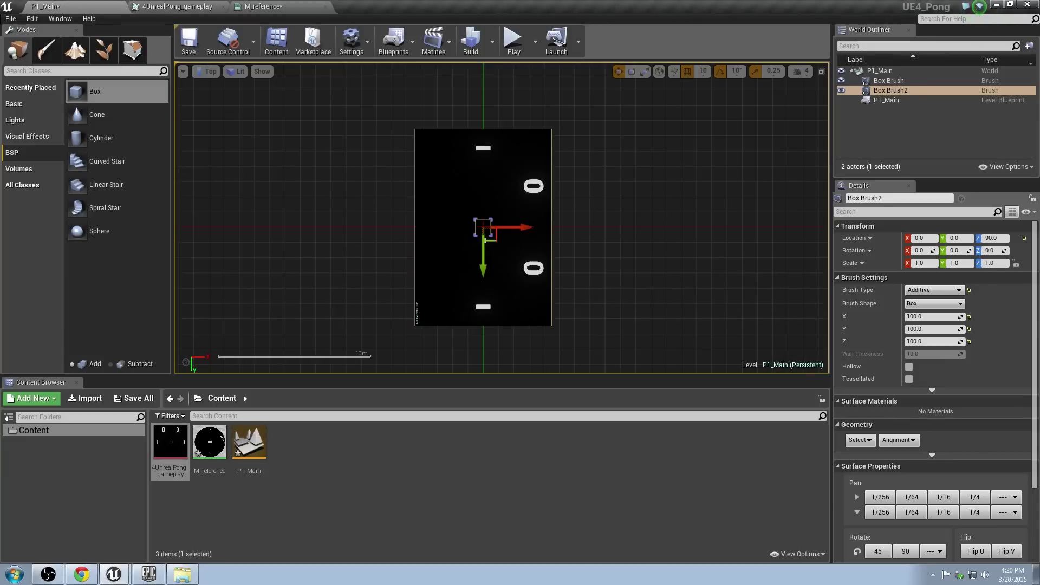
click(548, 242)
scroll(520, 248, up, 4)
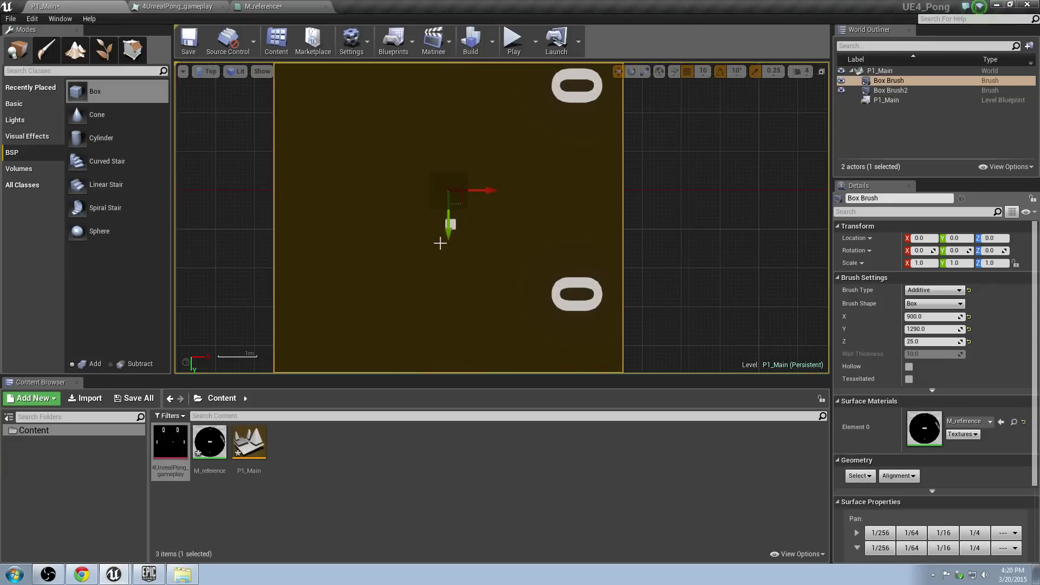
scroll(500, 265, down, 3)
scroll(501, 264, down, 2)
key(r)
drag(484, 237, 483, 237)
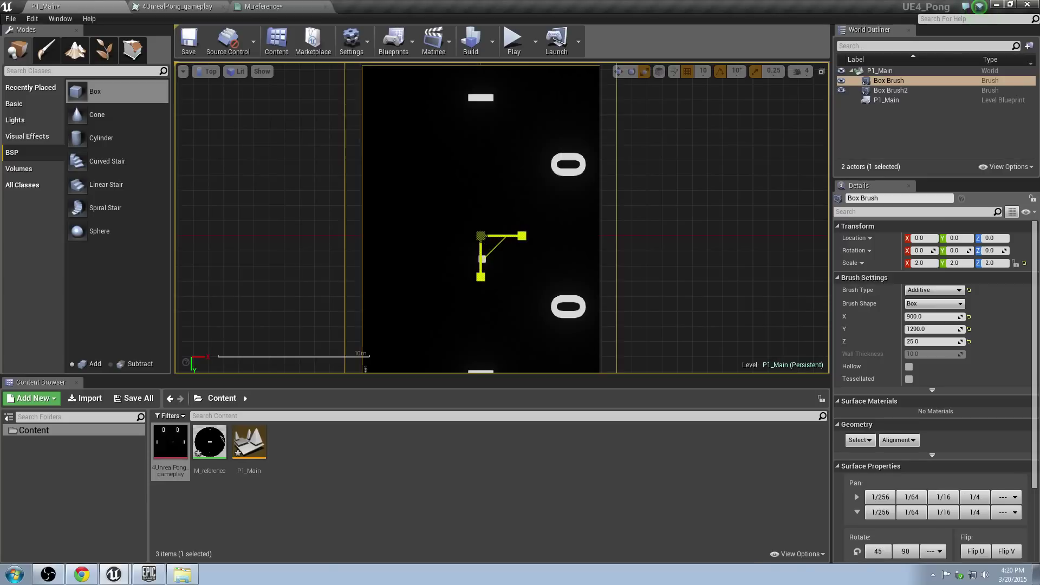
drag(480, 236, 509, 236)
Step: Switch the Top view's shading to Unlit around the small box and the reference ball
scroll(477, 242, up, 5)
key(w)
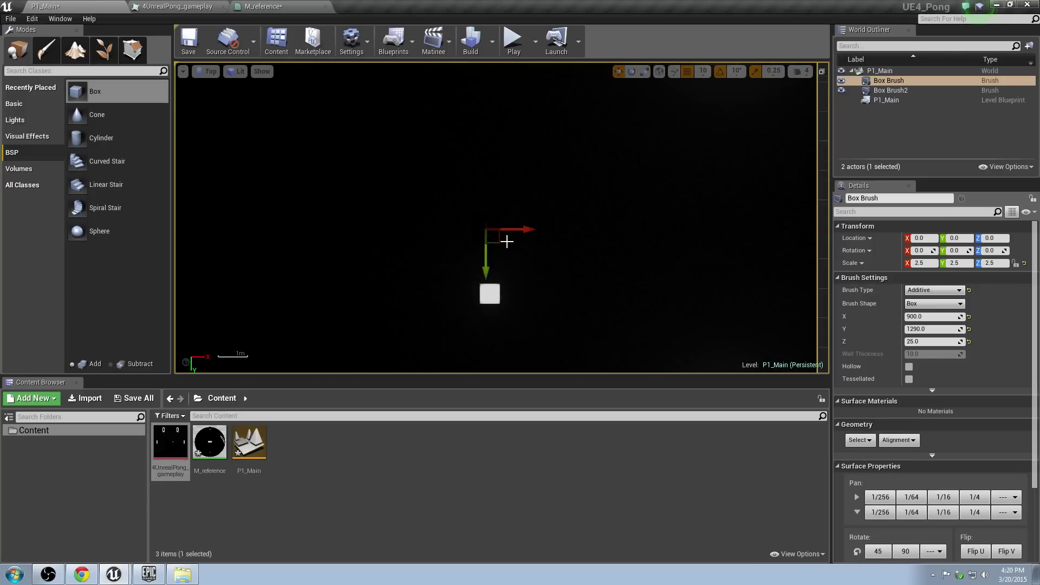
click(241, 71)
click(260, 106)
scroll(497, 264, up, 2)
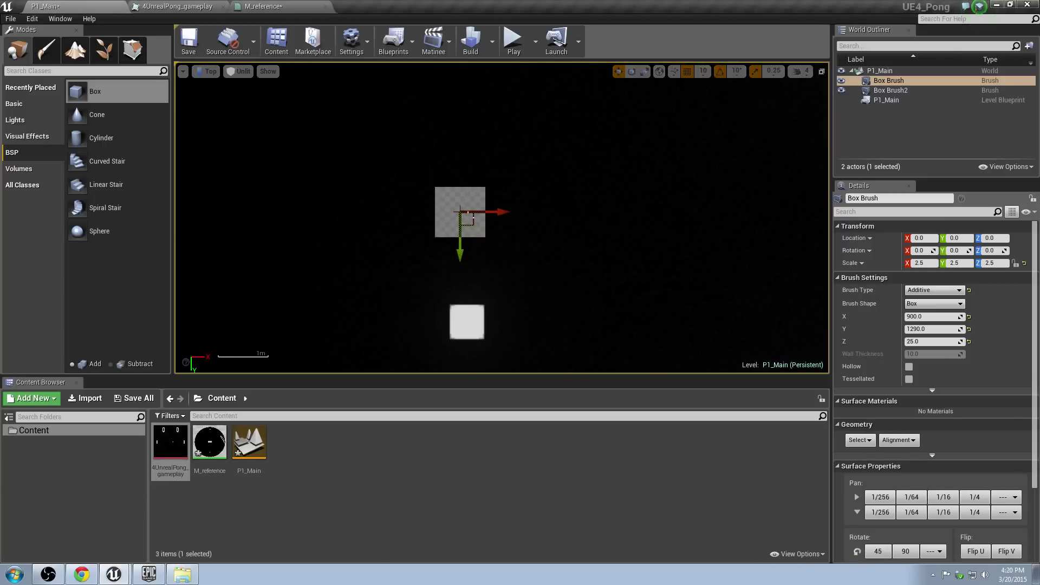
key(ctrl+a)
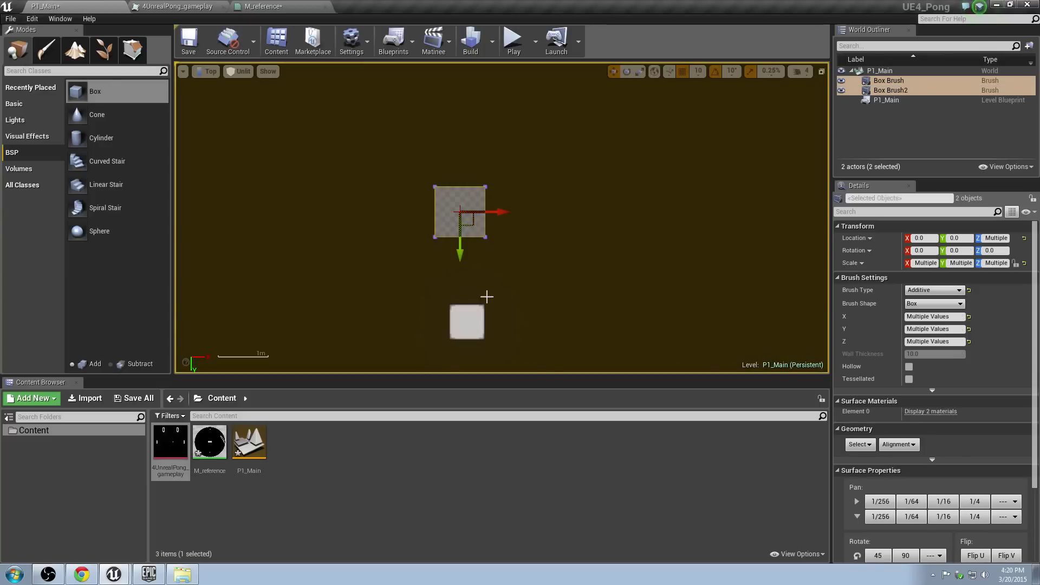
mouse_move(475, 224)
mouse_down()
mouse_move(455, 174)
mouse_move(455, 184)
mouse_up()
key(ctrl+z)
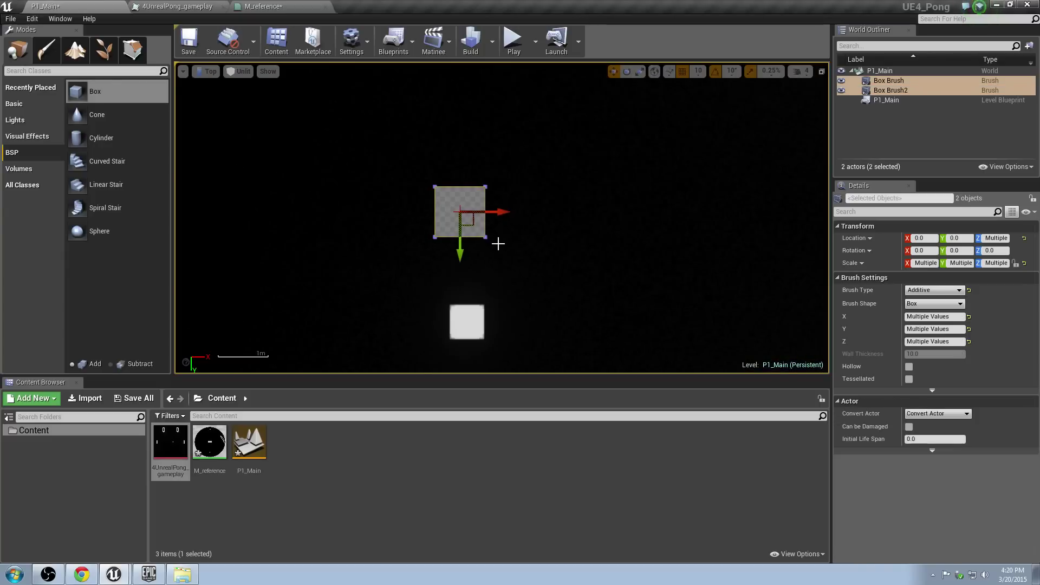
Step: Move the large box brush to about X -80, Y -210 and scale it uniformly to 3.25
scroll(496, 242, down, 12)
scroll(502, 265, up, 2)
click(520, 268)
scroll(515, 262, up, 4)
mouse_move(503, 242)
mouse_down()
mouse_move(491, 185)
mouse_move(476, 172)
mouse_move(473, 196)
mouse_up()
key(r)
scroll(473, 196, down, 4)
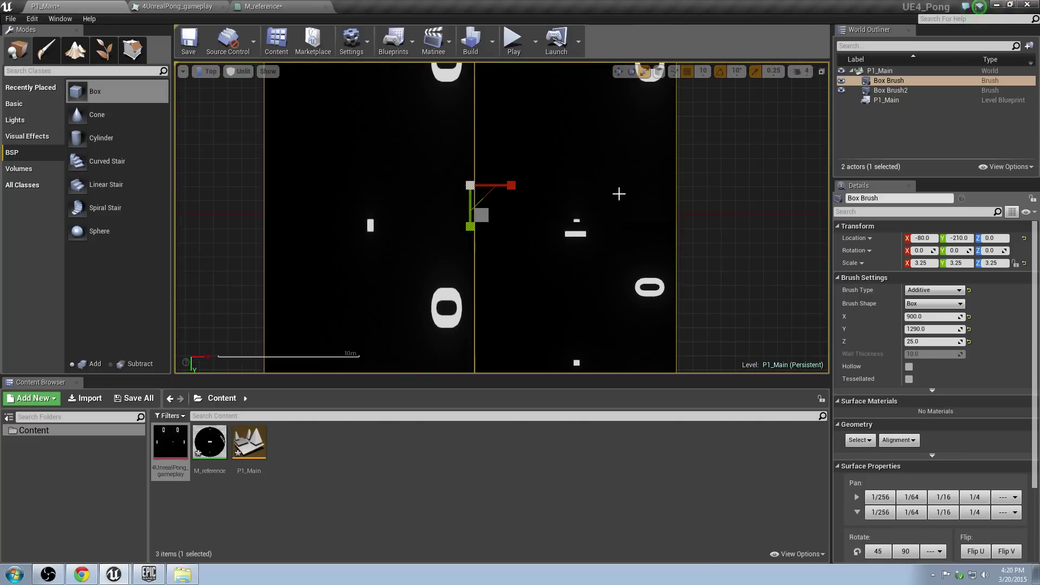
Step: Lower the large box brush to about Z -530 in the Perspective view and return to the Top view
click(210, 71)
click(246, 101)
key(s)
mouse_move(511, 216)
right_down()
mouse_move(547, 184)
mouse_move(585, 201)
mouse_move(525, 225)
right_up()
key(w)
drag(443, 190, 443, 255)
click(219, 71)
click(235, 108)
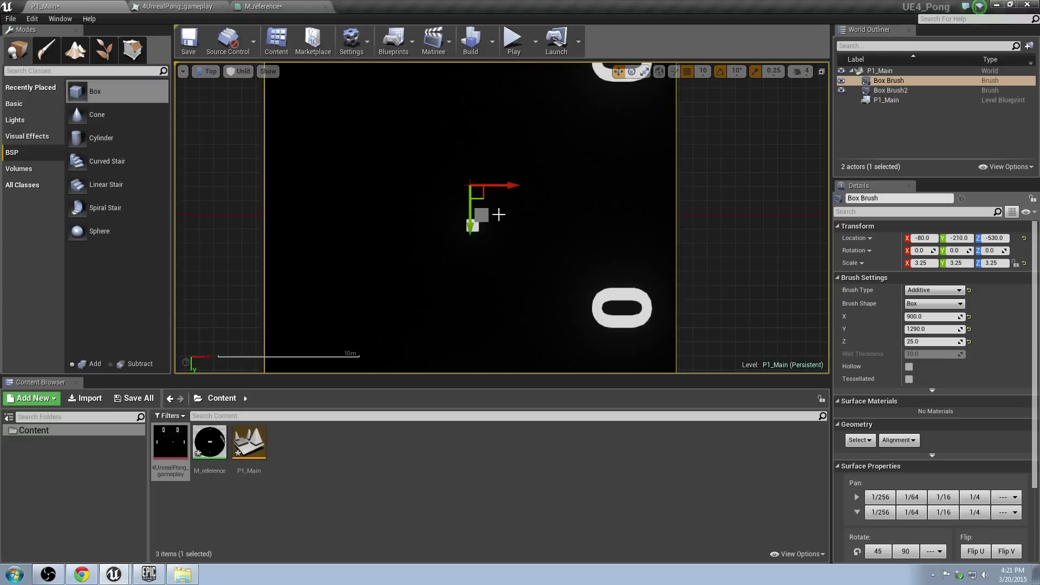
Step: Shift the large box brush to about X -70, Y -280 and scale it to X 5.0, Y 3.75 and Z 3.75
scroll(491, 214, up, 2)
mouse_move(475, 184)
mouse_down()
mouse_move(490, 172)
mouse_move(474, 176)
mouse_up()
key(r)
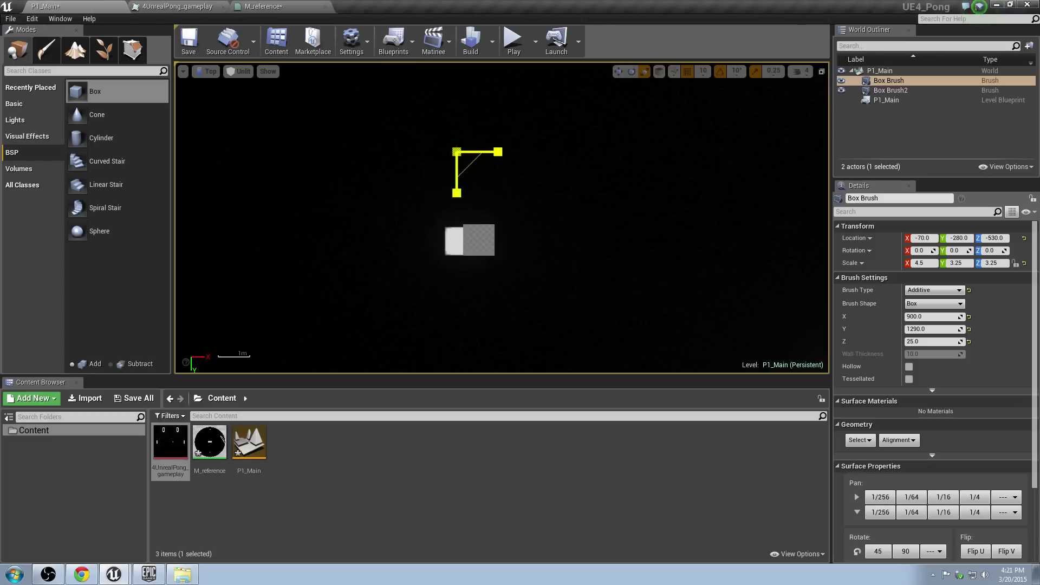
drag(457, 152, 467, 185)
scroll(456, 150, down, 13)
scroll(563, 181, up, 2)
key(ctrl+z)
scroll(497, 181, down, 4)
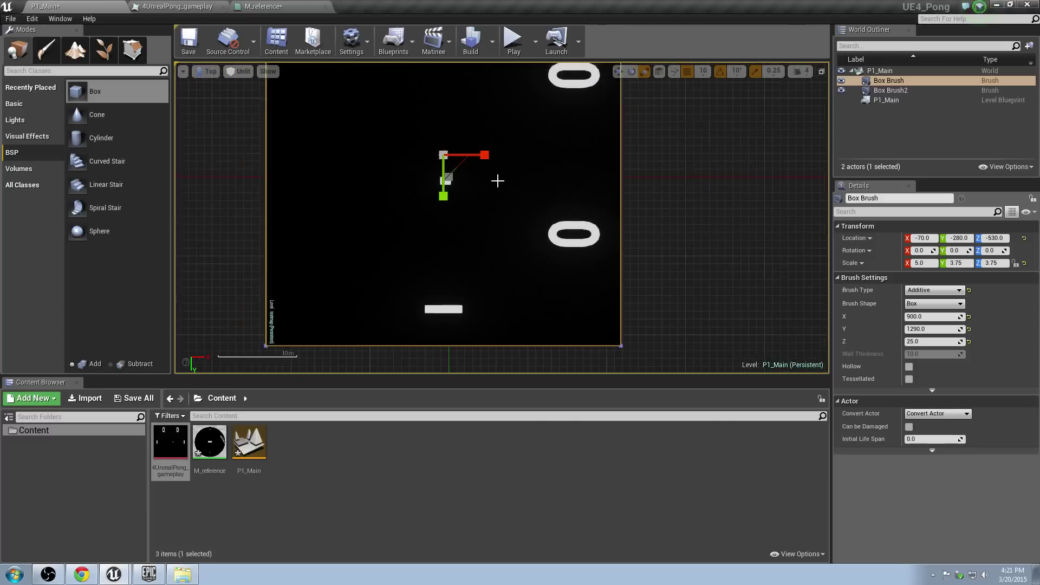
scroll(497, 181, up, 4)
scroll(465, 166, up, 1)
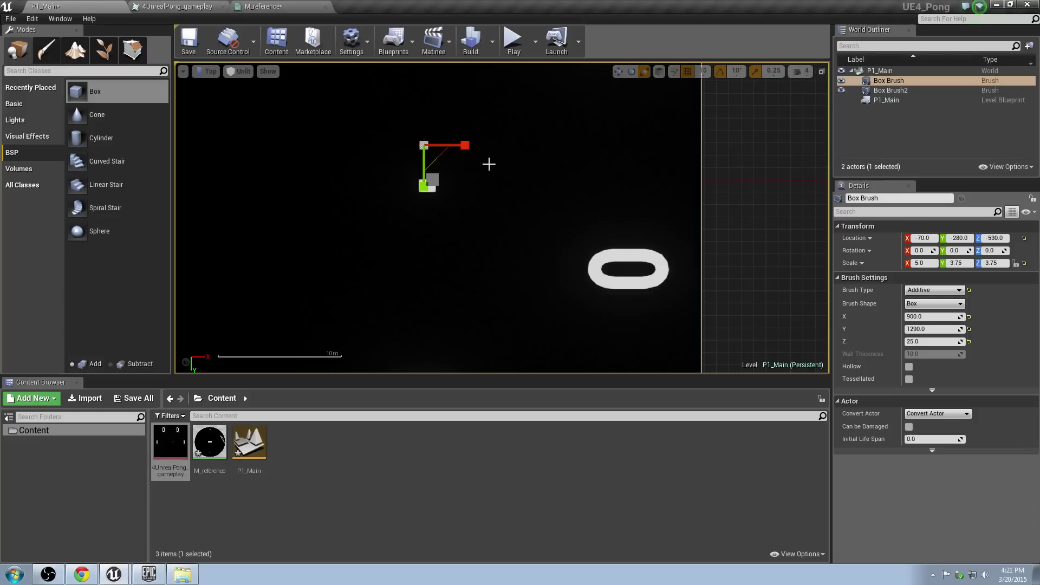
Step: Set the large box brush's X scale to 3.75
click(928, 263)
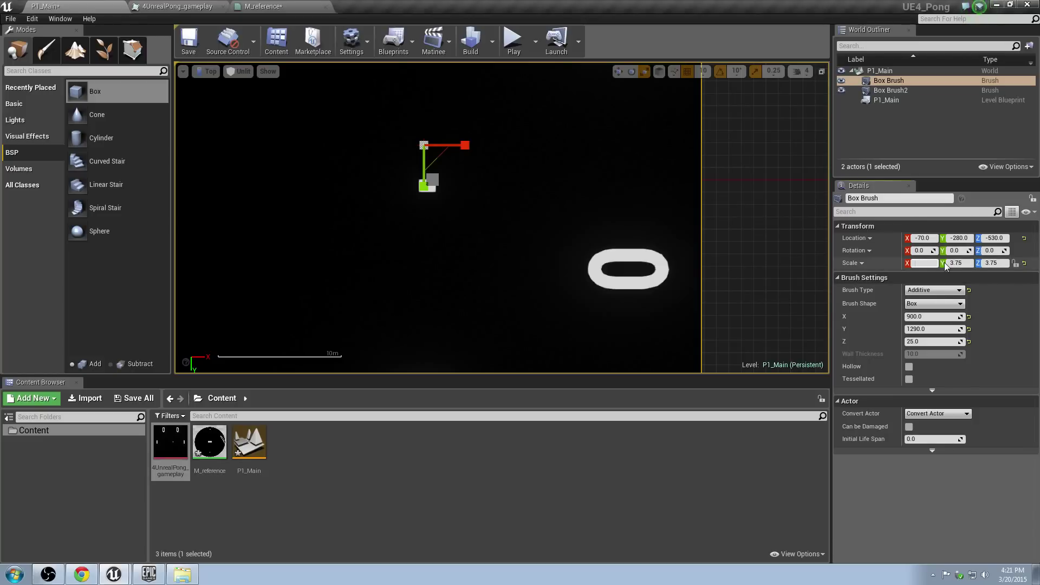
text(3.75)
key(Return)
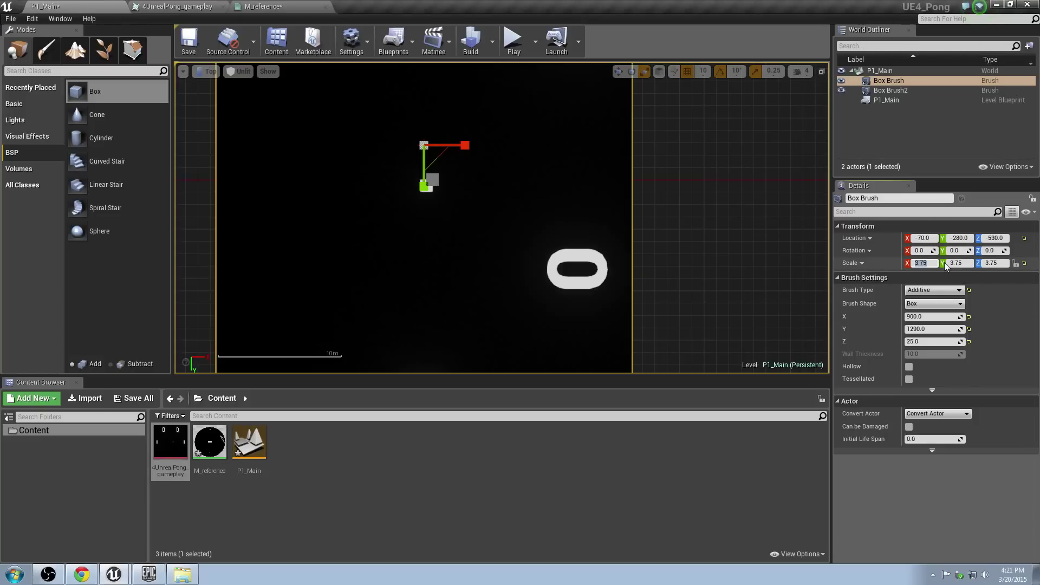
Step: Try a uniform scale of 4.0 on the large box brush and restore its scale to 3.75 on all axes
scroll(441, 192, up, 1)
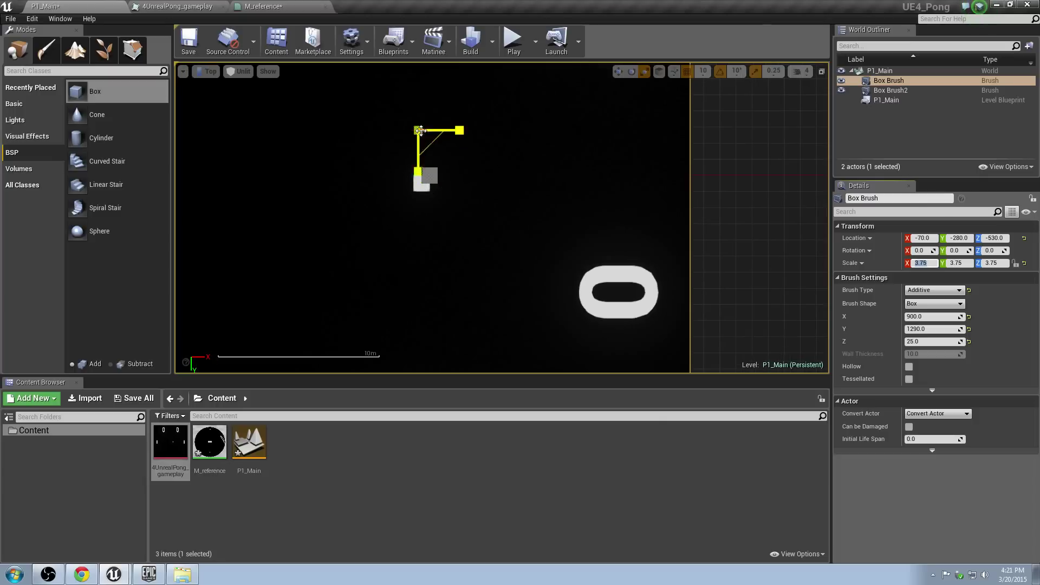
drag(419, 173, 421, 169)
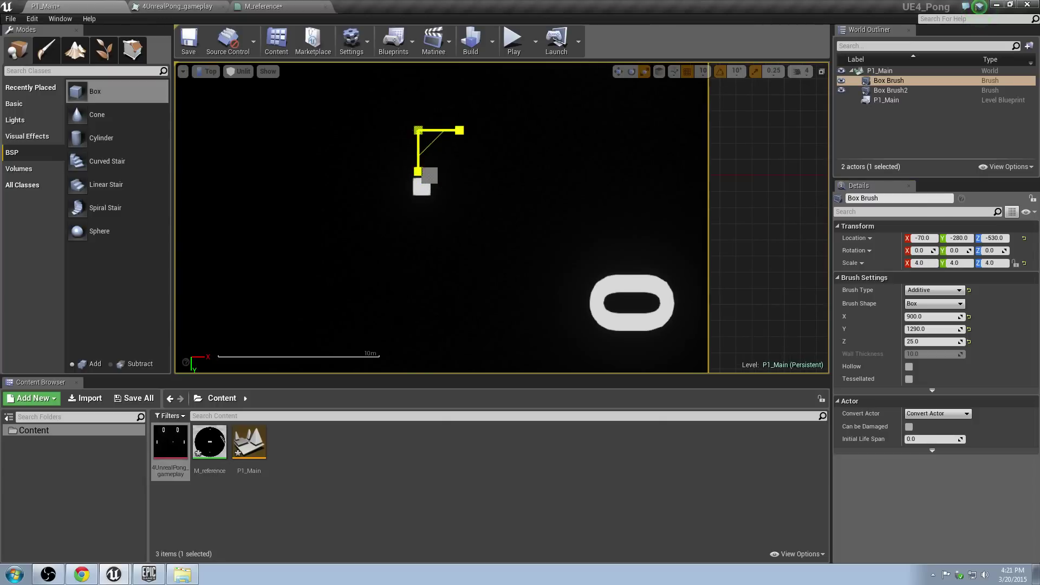
drag(419, 130, 409, 130)
scroll(424, 132, up, 3)
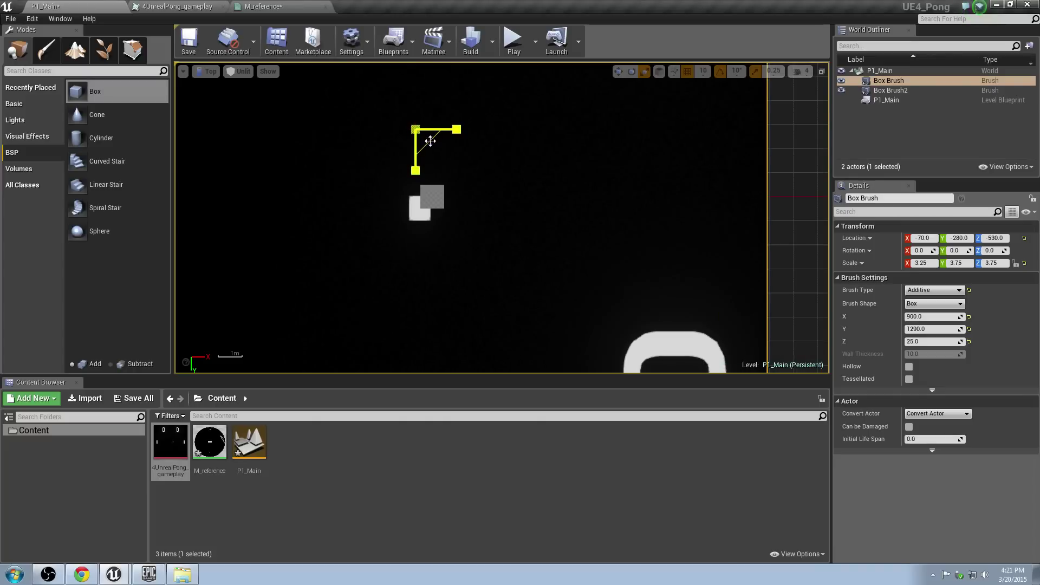
click(937, 263)
text(3.75)
key(Return)
Step: Move the large box brush to about X -20, Y -330 so the reference ball lies under the small box, and compare their sizes
text(w)
click(420, 138)
key(w)
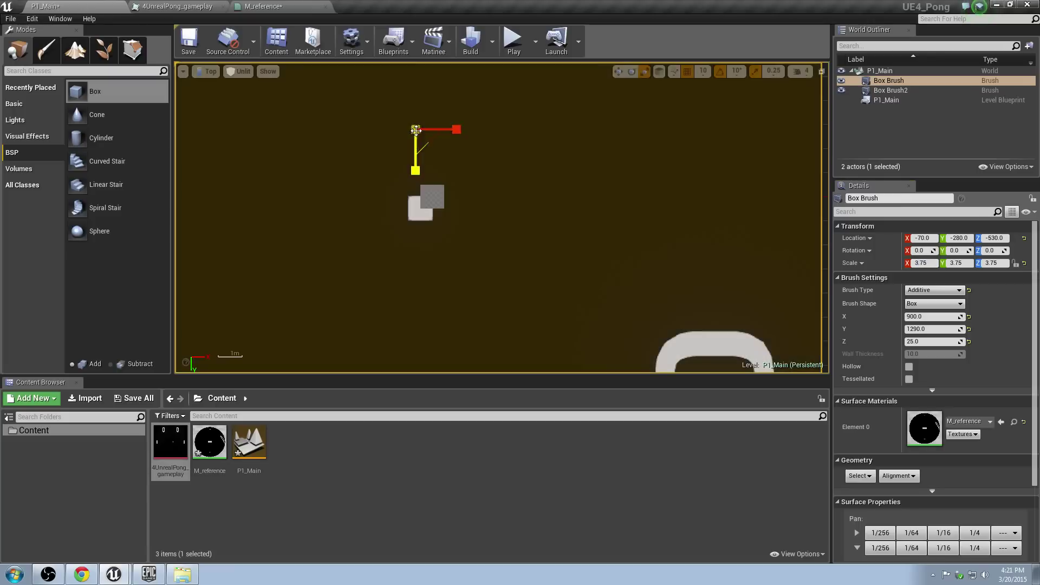
mouse_move(428, 142)
mouse_down()
mouse_move(442, 137)
mouse_move(440, 125)
mouse_up()
scroll(386, 188, up, 2)
scroll(389, 184, up, 1)
scroll(399, 180, down, 5)
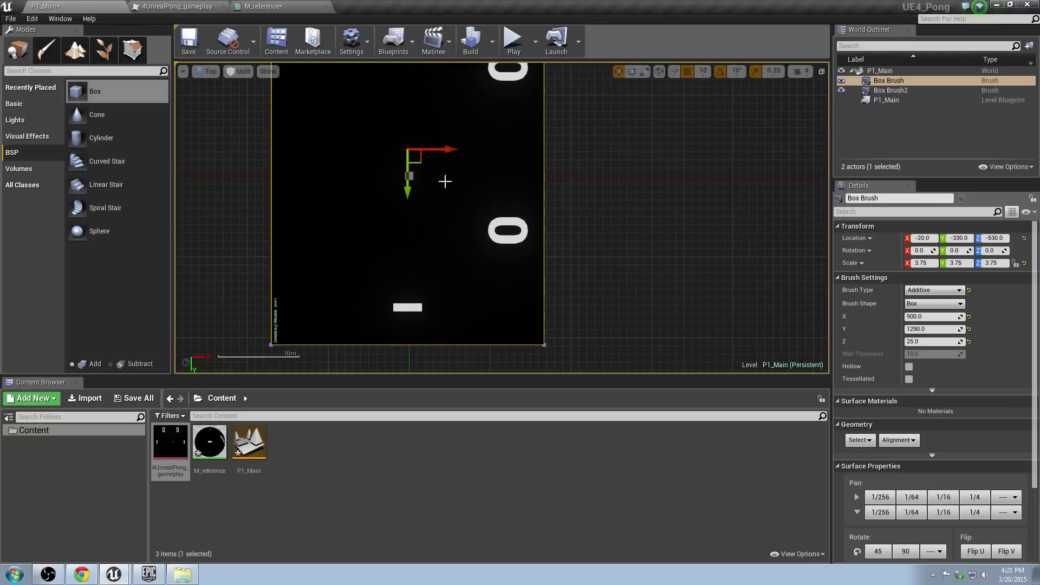
scroll(389, 186, up, 2)
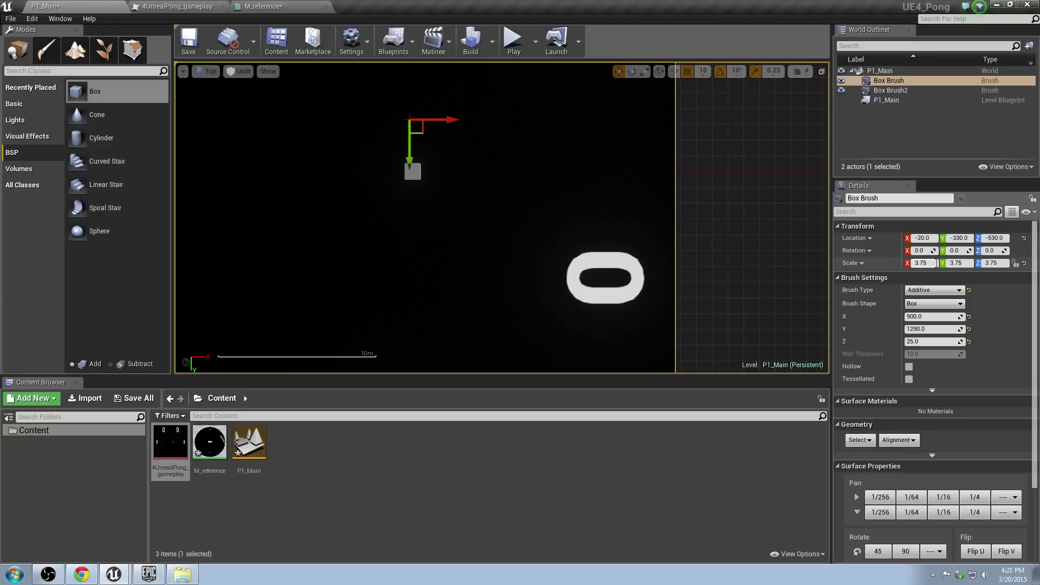
scroll(543, 223, down, 2)
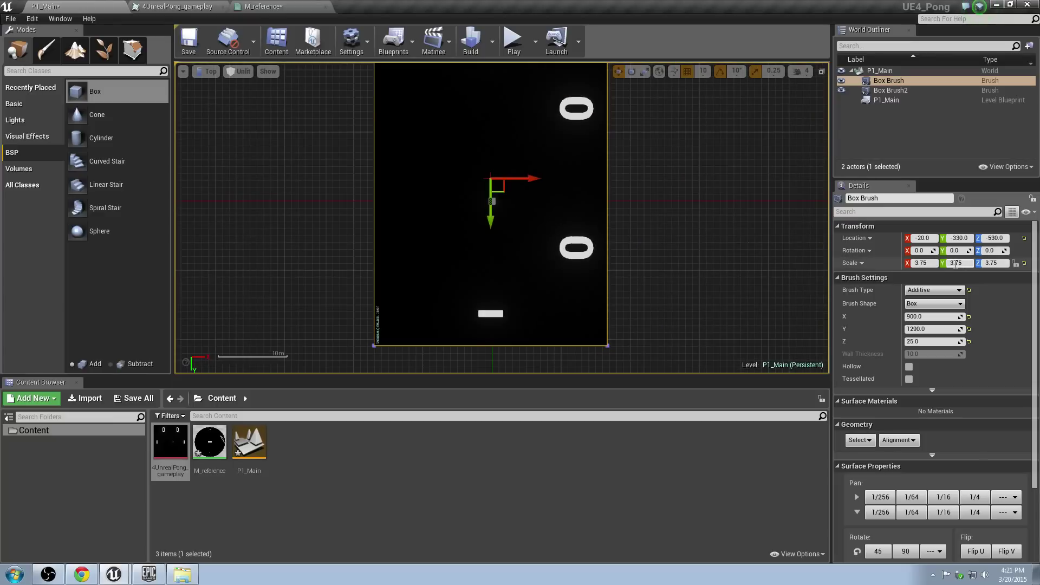
Step: Reset the large box brush's location to the origin and raise the small box brush to Z 140 in the Perspective view
click(1024, 238)
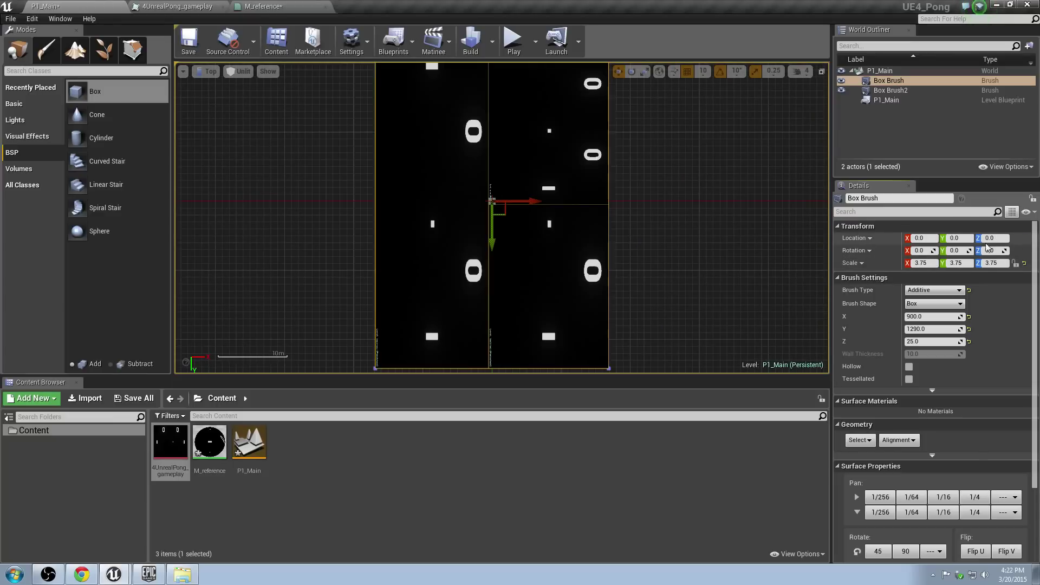
click(211, 71)
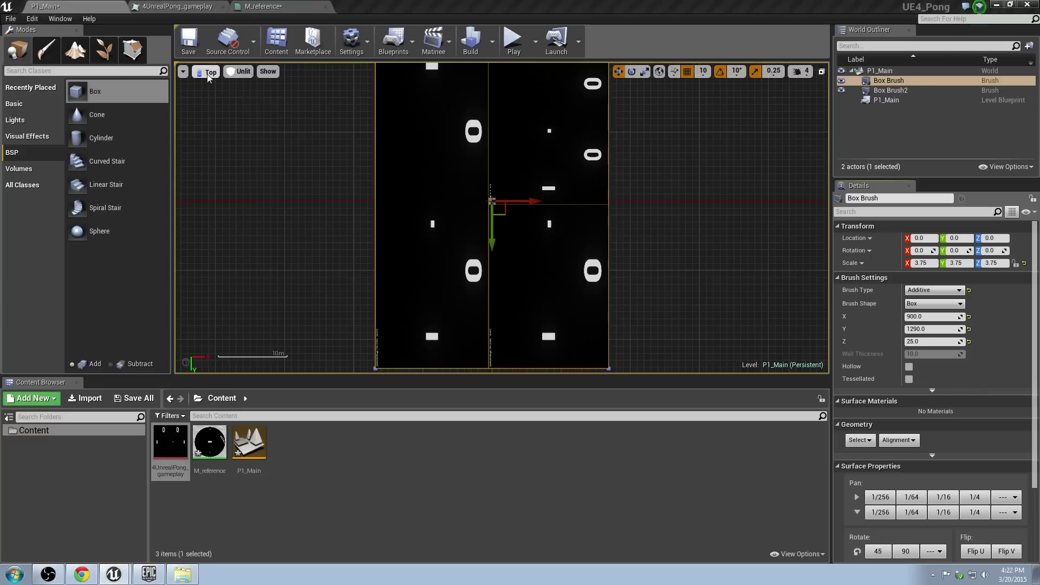
click(221, 86)
mouse_move(477, 220)
right_down()
mouse_move(477, 181)
mouse_move(477, 239)
mouse_move(478, 220)
mouse_move(548, 196)
mouse_move(520, 217)
mouse_move(509, 190)
mouse_move(548, 184)
mouse_move(436, 254)
right_up()
click(478, 219)
key(f)
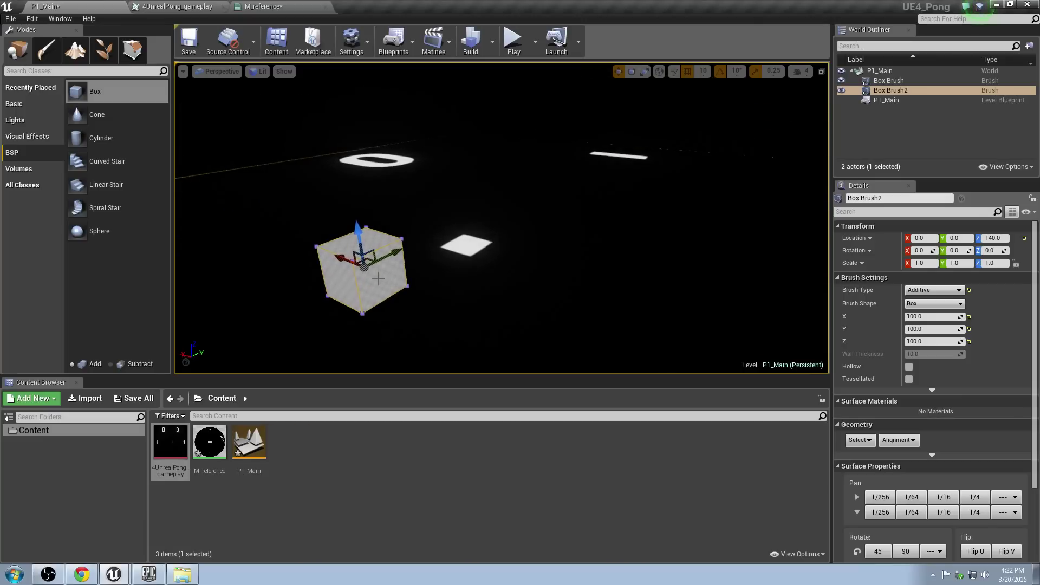
click(921, 329)
click(930, 342)
alt+drag(527, 193, 538, 201)
right_drag(669, 111, 613, 167)
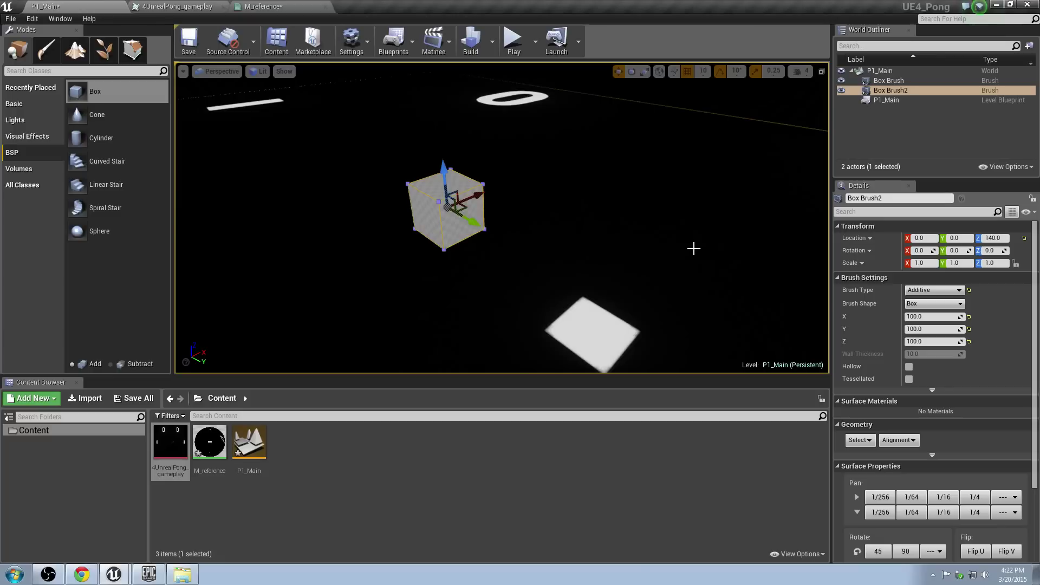
right_drag(632, 249, 795, 243)
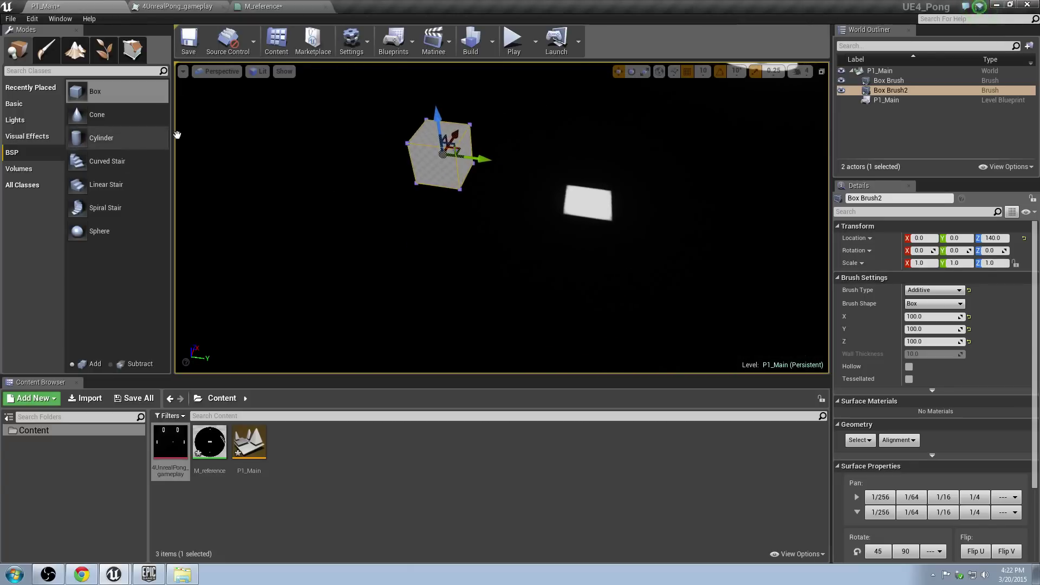
right_drag(641, 293, 725, 288)
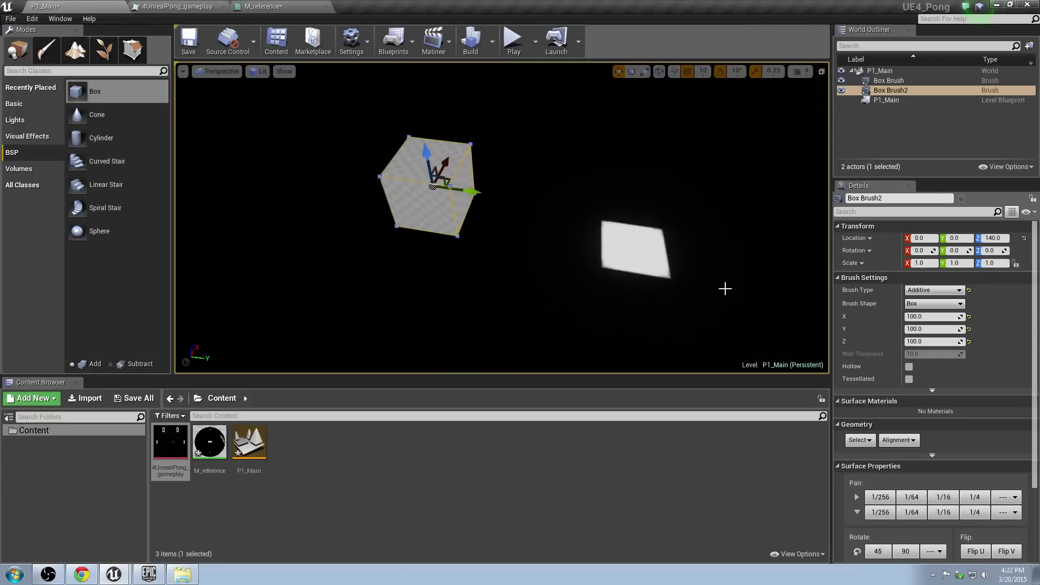
Step: Convert the 100-unit box brush into a static mesh named SM_Ball in the Content folder
click(932, 391)
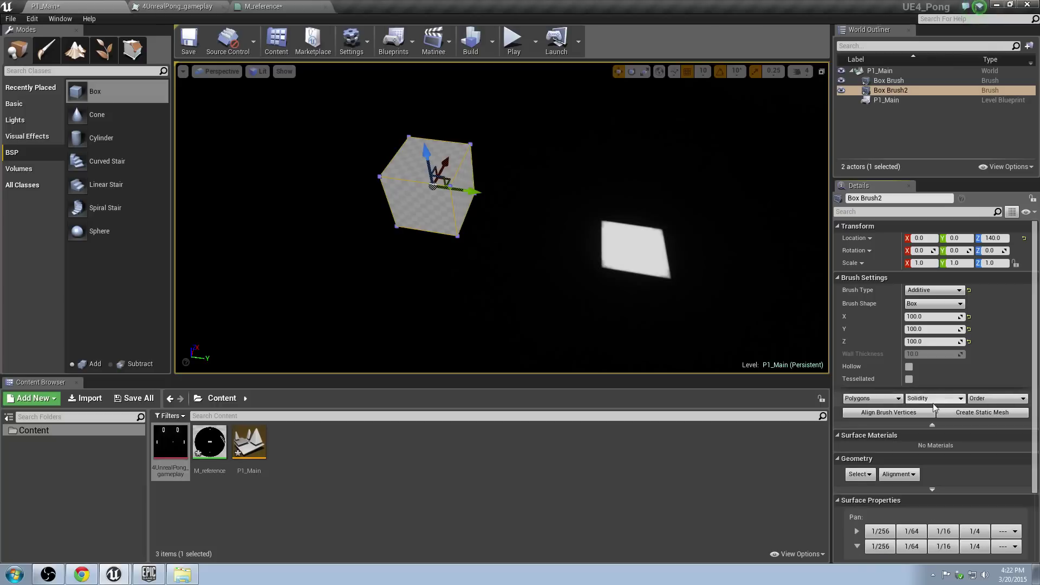
click(973, 414)
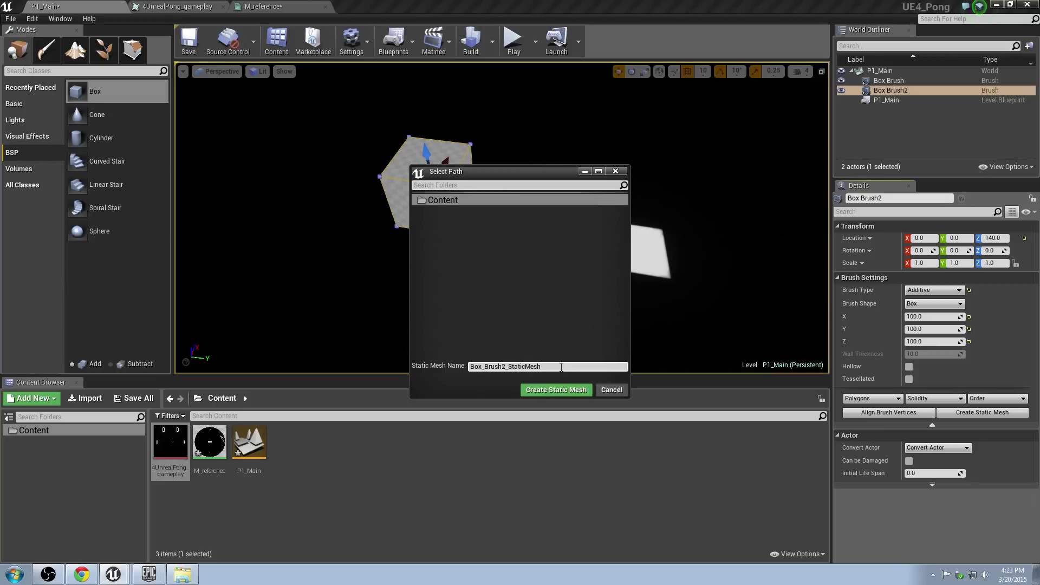
drag(562, 367, 469, 367)
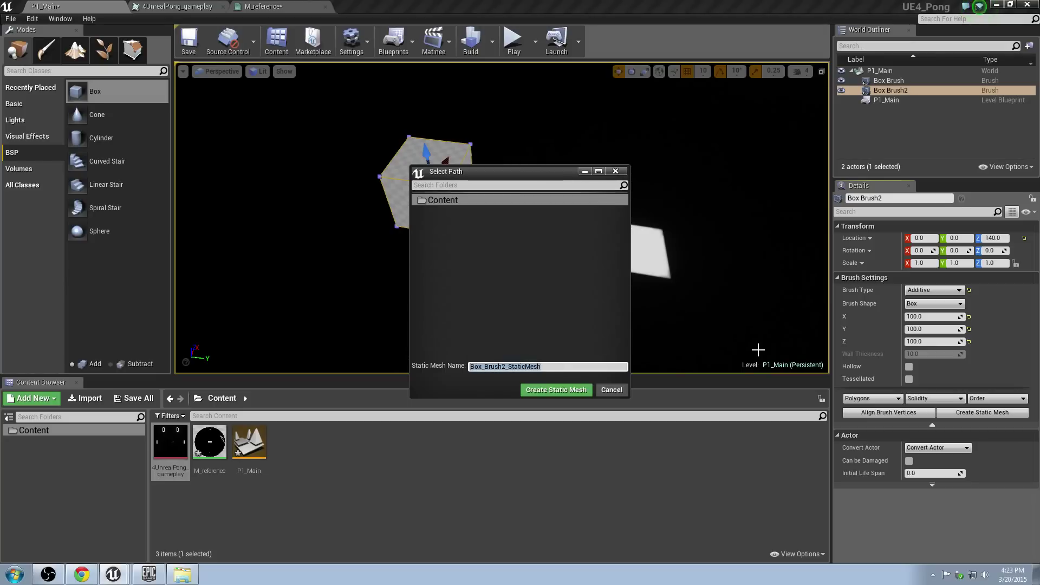
text(SM_Ball)
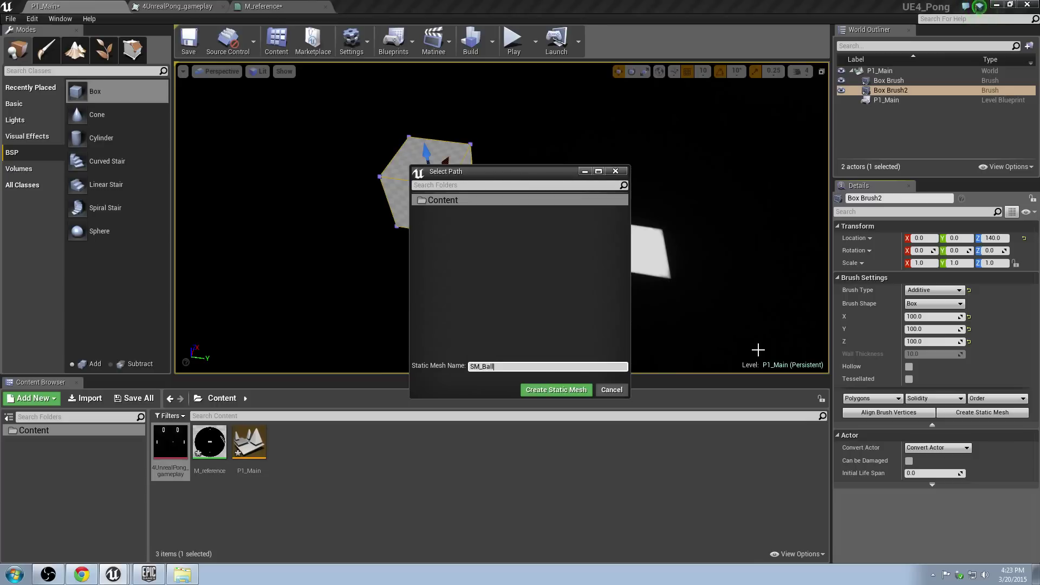
click(568, 390)
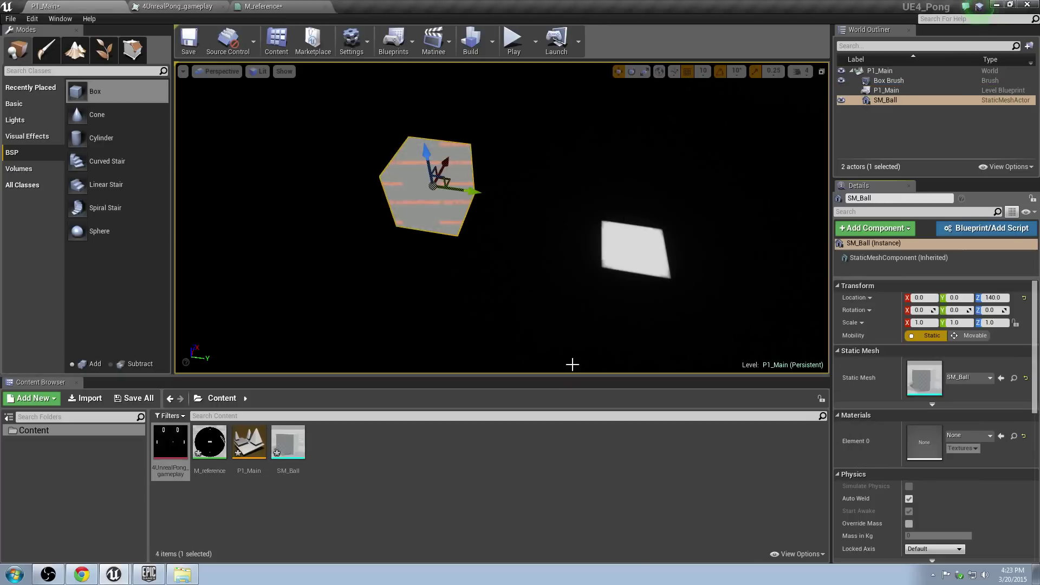
Step: Open the SM_Ball asset to inspect its mesh from several angles, and save all modified assets
right_drag(411, 343, 311, 262)
click(281, 446)
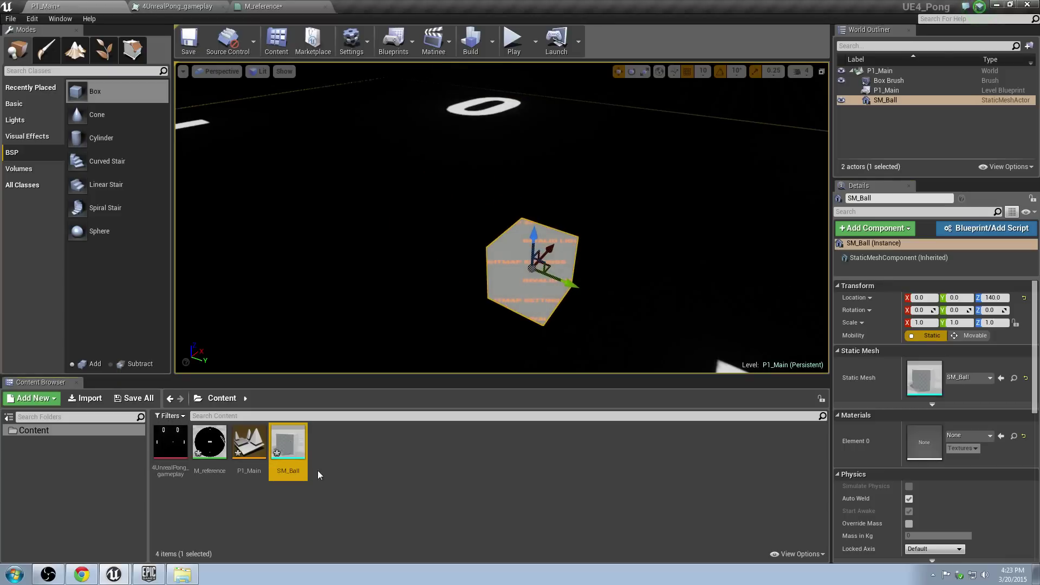
double_click(302, 452)
right_drag(357, 434, 206, 428)
drag(465, 136, 465, 239)
key(ctrl+shift+s)
Step: Return to the P1_Main level, delete the SM_Ball actor from it, and save the level
click(287, 6)
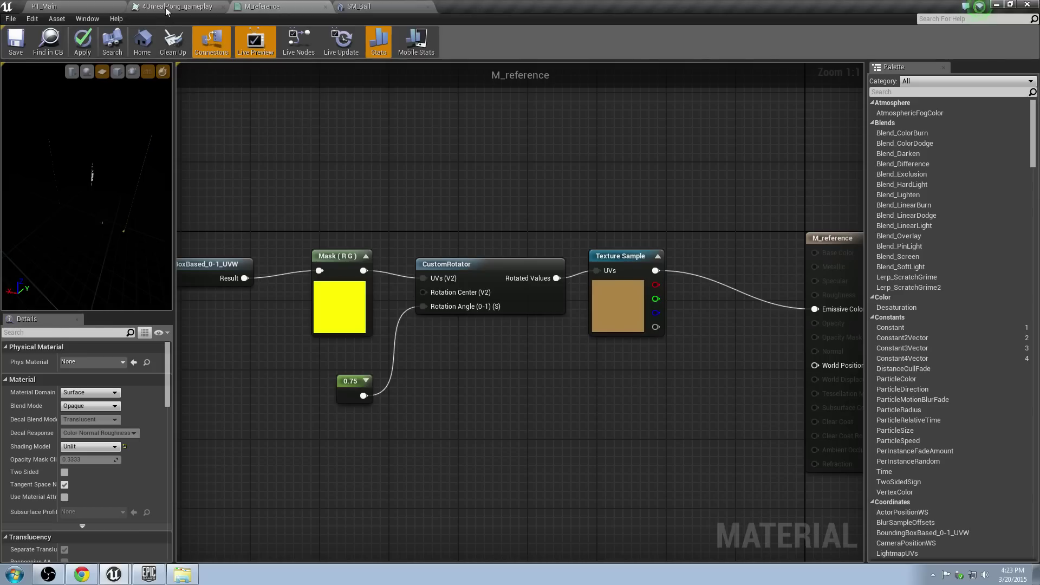
click(165, 6)
click(74, 5)
key(s)
right_drag(629, 193, 515, 239)
key(w)
key(a)
key(s)
right_drag(487, 174, 578, 208)
right_drag(625, 239, 542, 214)
key(Delete)
right_drag(445, 186, 428, 309)
click(376, 472)
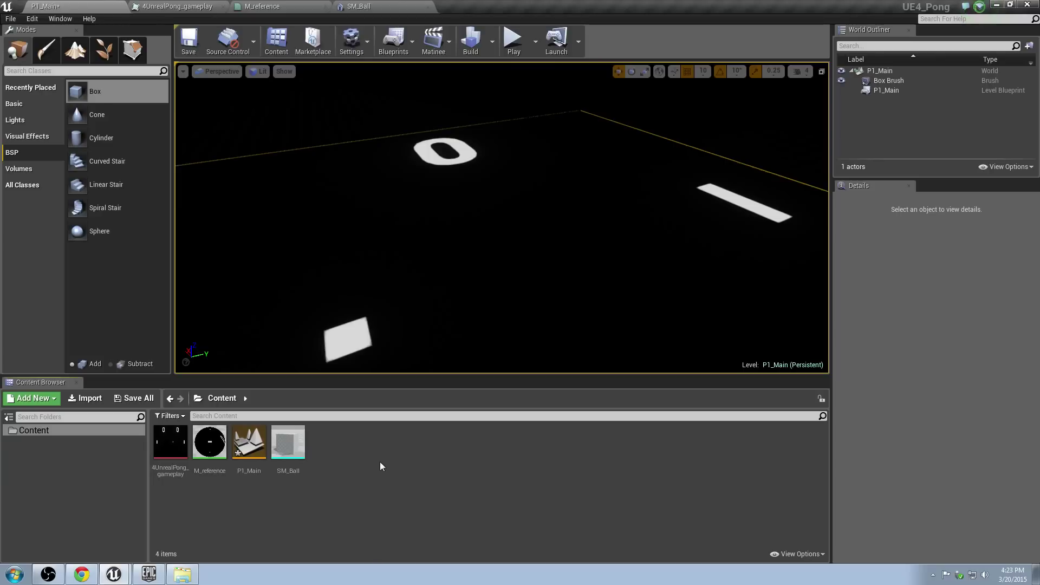
key(ctrl+s)
Step: Add a new box brush near the reference paddle at positive Y and reset its location to the origin
right_drag(514, 228, 602, 233)
right_drag(482, 236, 582, 162)
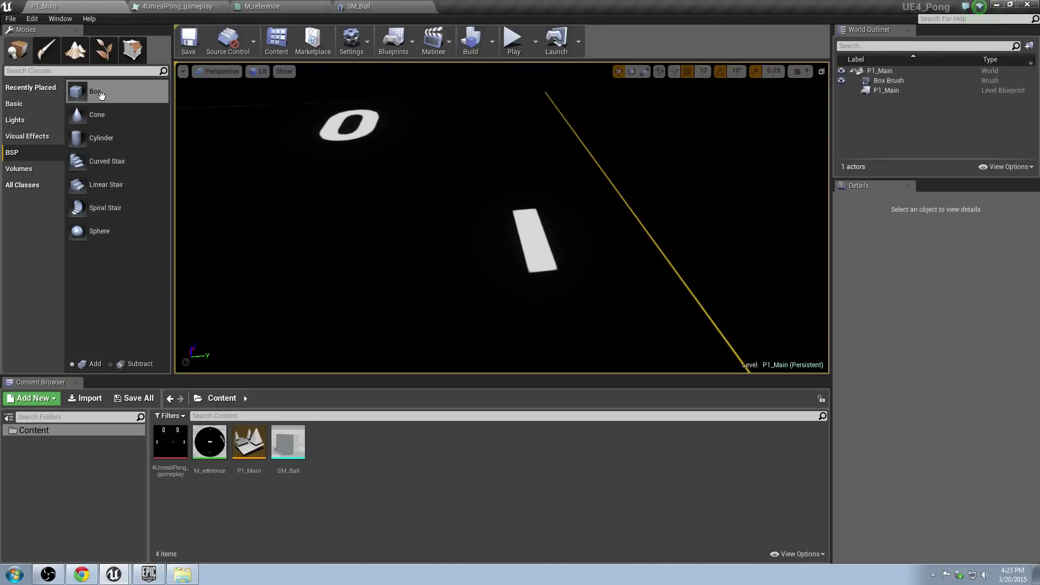
mouse_move(99, 92)
mouse_down()
mouse_move(515, 262)
mouse_move(520, 255)
mouse_up()
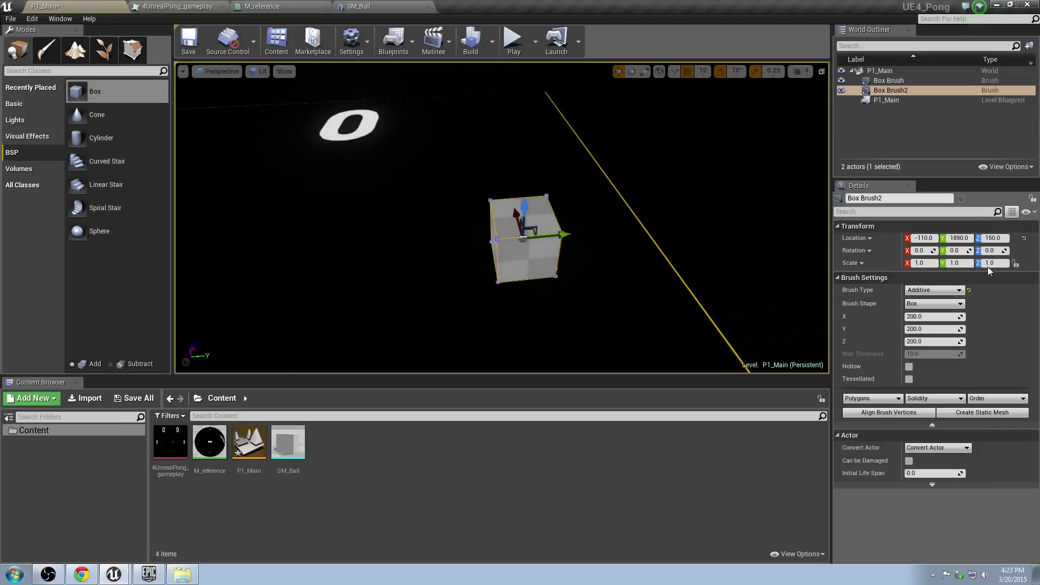
right_drag(726, 239, 678, 271)
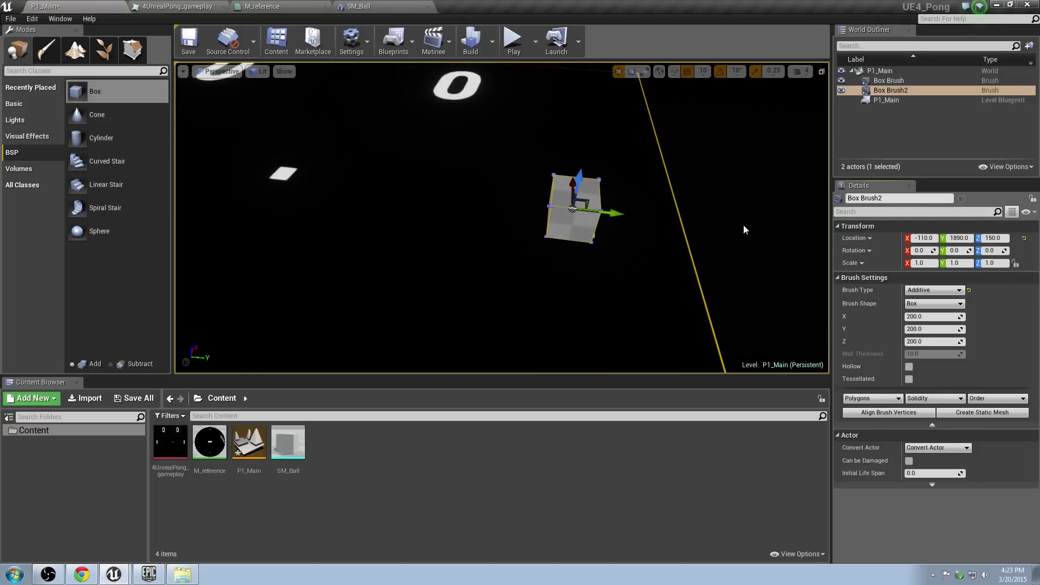
click(1025, 239)
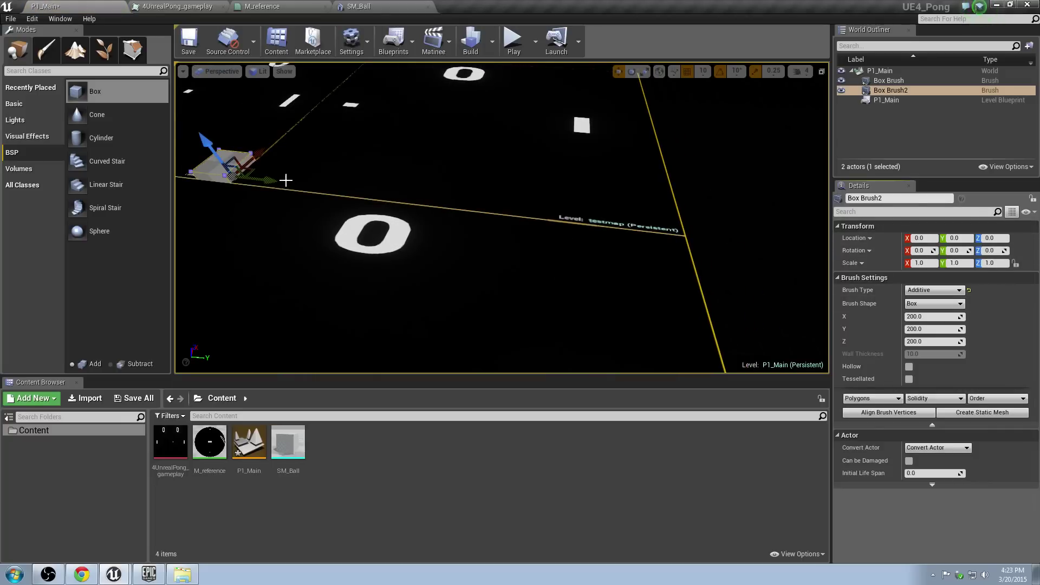
Step: Move the new box brush to Y 1260 and raise it above the reference plane to Z 230
mouse_move(281, 179)
mouse_down()
mouse_move(268, 174)
mouse_move(455, 199)
mouse_move(442, 203)
mouse_up()
right_drag(443, 204, 455, 230)
click(220, 78)
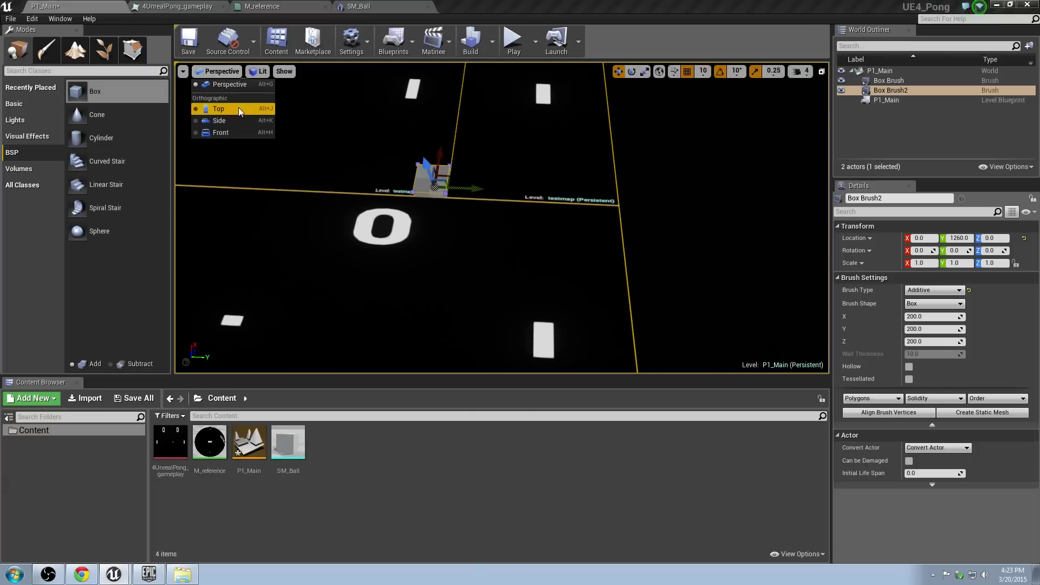
click(237, 108)
scroll(584, 248, up, 5)
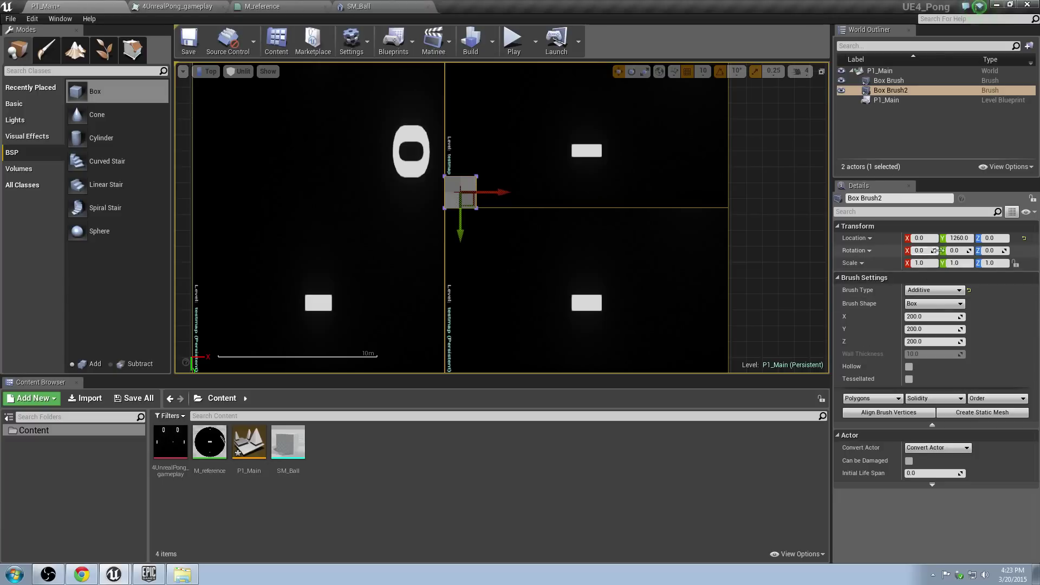
click(991, 238)
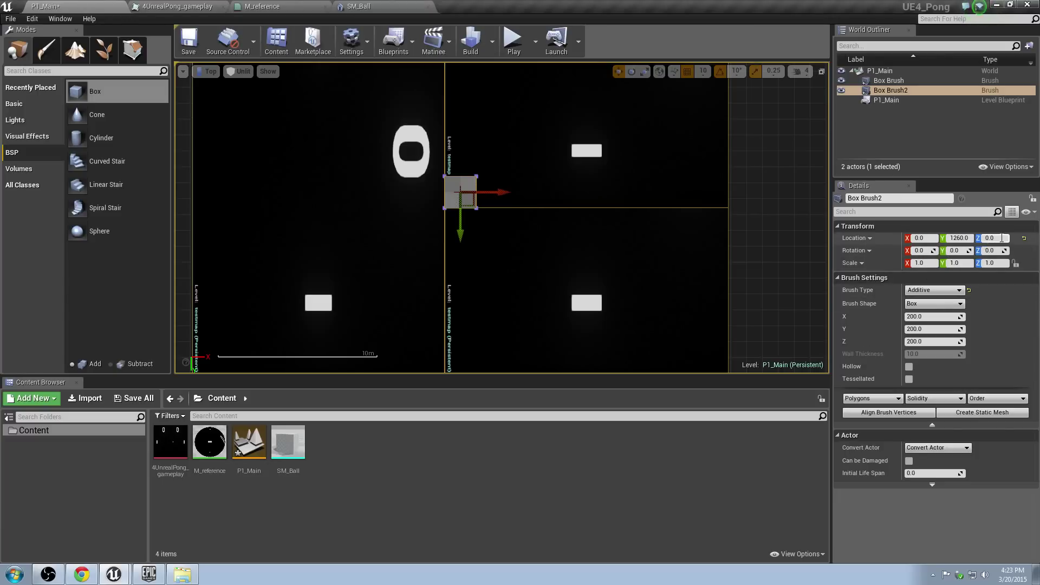
drag(1002, 238, 984, 231)
click(210, 71)
click(222, 87)
mouse_move(441, 119)
right_down()
mouse_move(287, 105)
mouse_move(255, 91)
right_up()
drag(441, 120, 437, 88)
Step: Move the box brush over the reference paddle in the Top view, to Y 1980
click(211, 73)
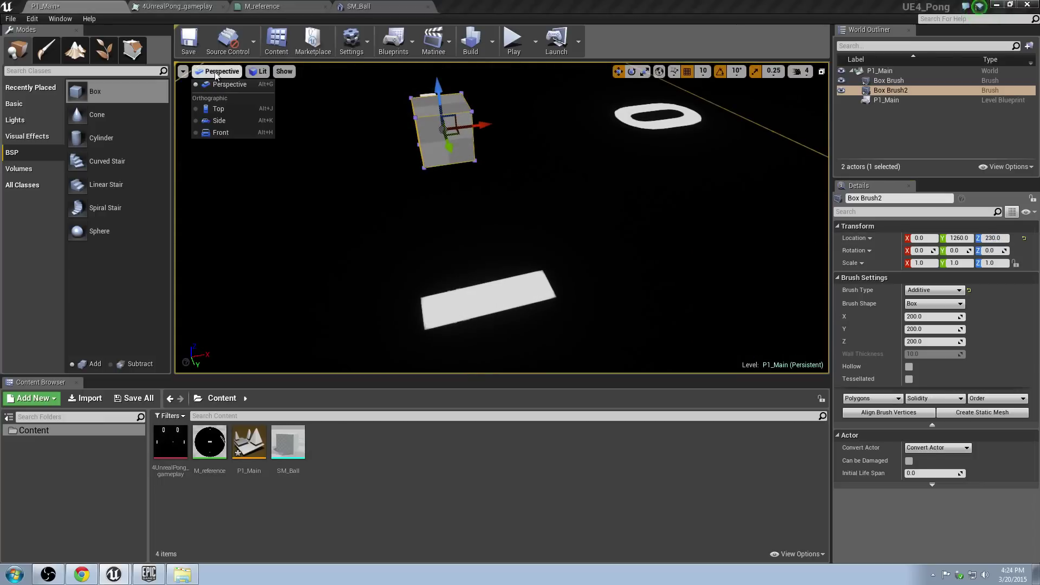
click(218, 109)
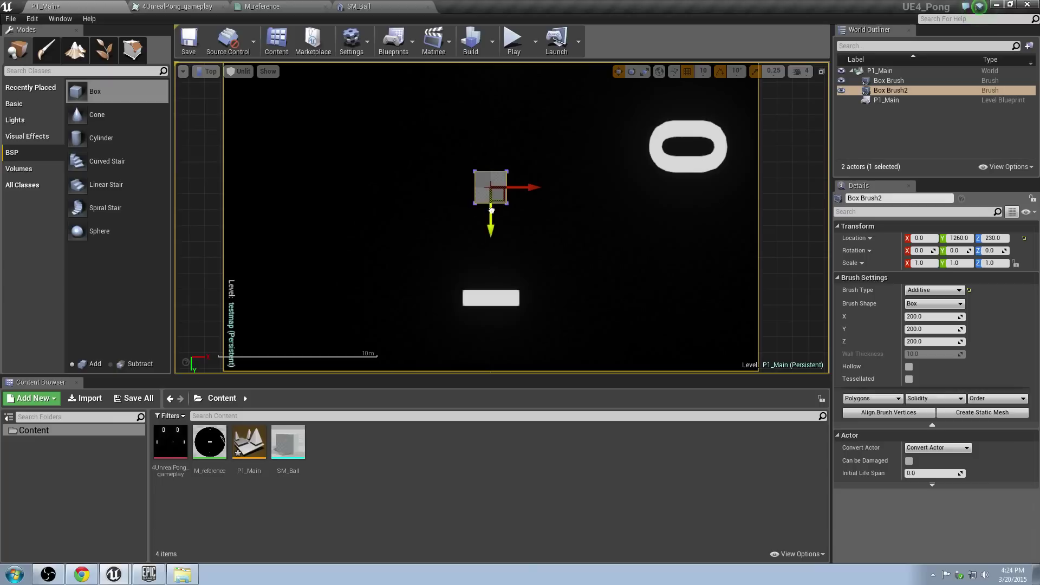
drag(485, 231, 523, 325)
scroll(477, 297, up, 8)
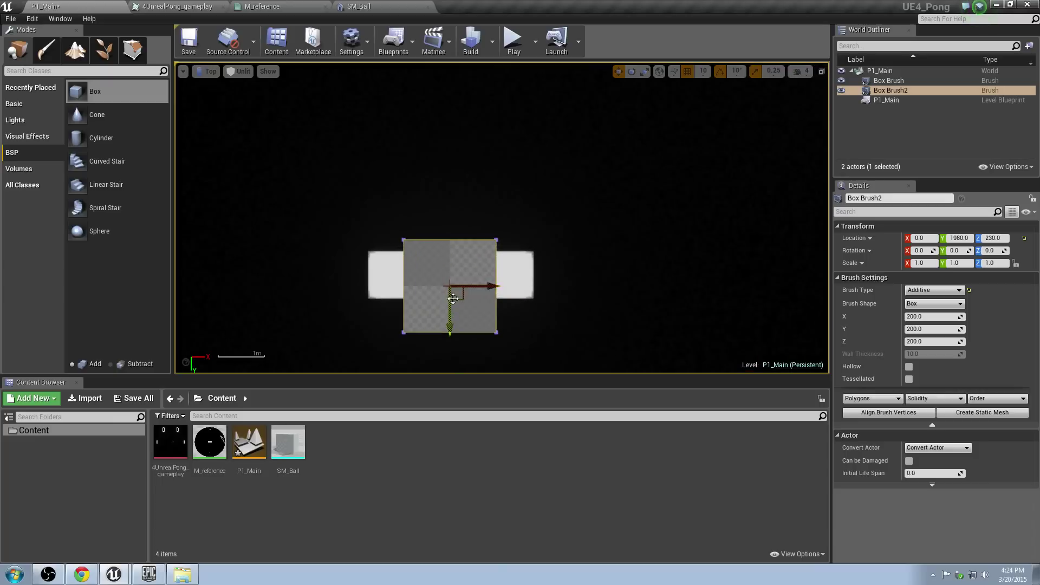
Step: Set the brush's X, Y and Z sizes to 100 and move it to Y 1950
click(936, 316)
text(100)
key(Tab)
text(100)
key(Tab)
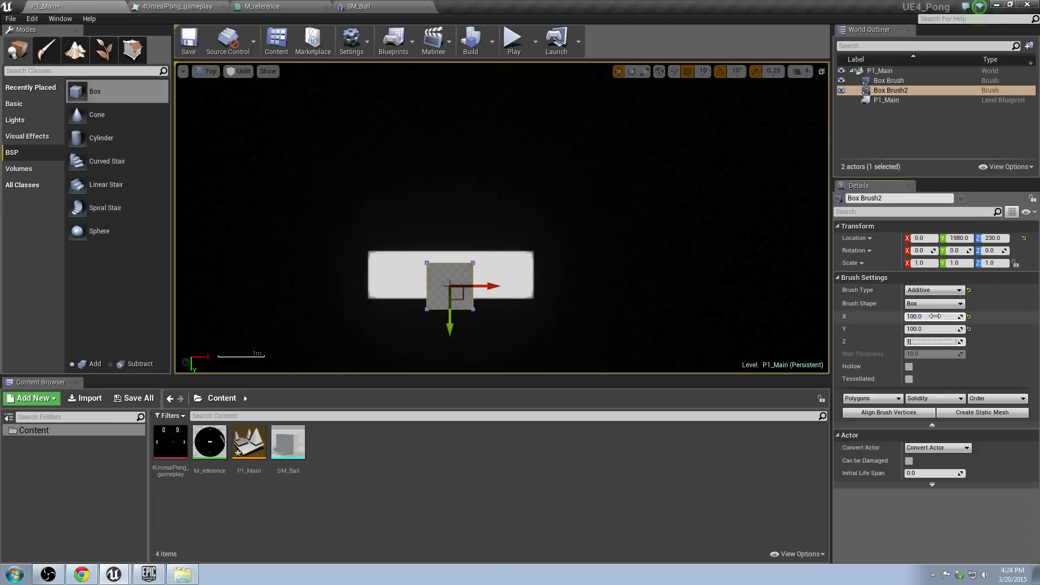
text(100)
key(Return)
drag(449, 324, 452, 302)
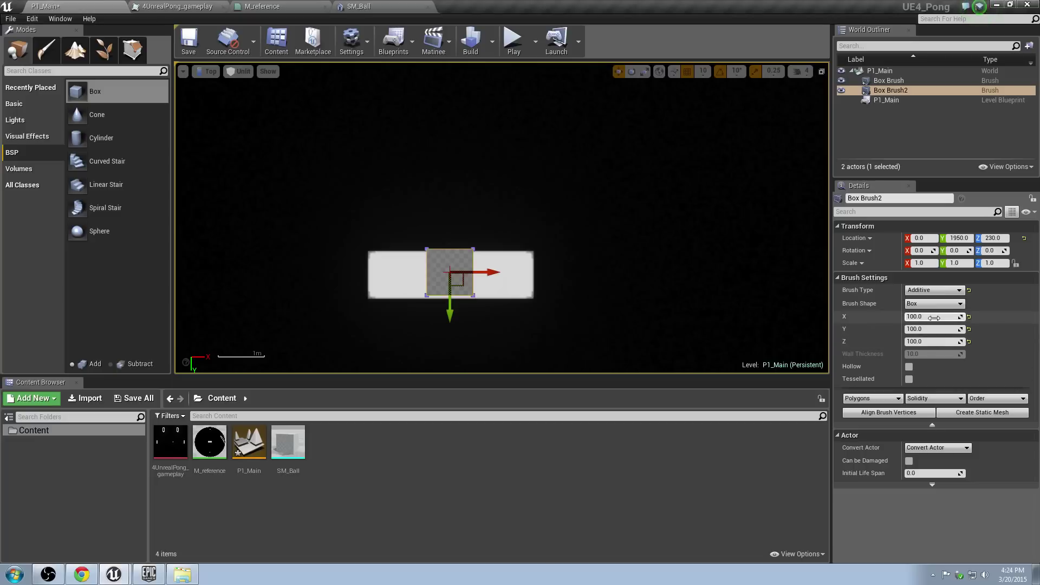
Step: Try an X size of 300 on the brush over the reference paddle
click(933, 341)
click(935, 316)
text(3)
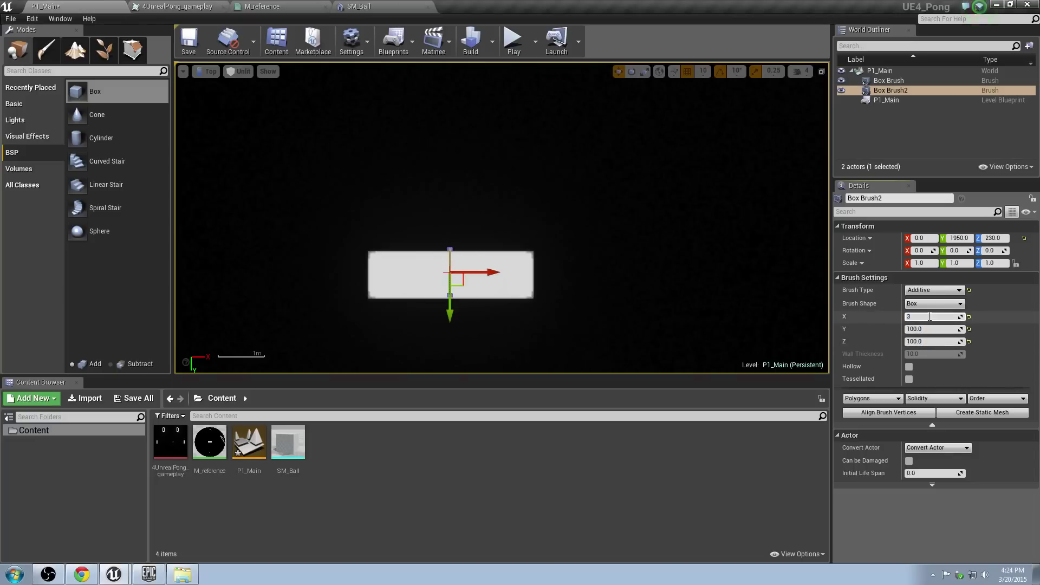
text(00)
key(Return)
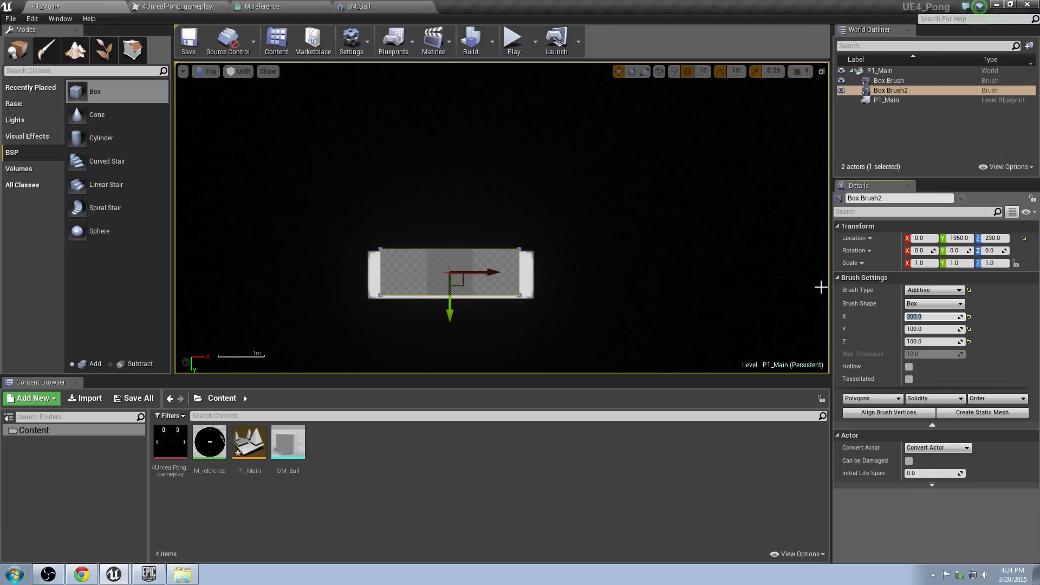
Step: Set the brush's X size to 350 and align it with the reference paddle at X 10, Y 1960
text(3)
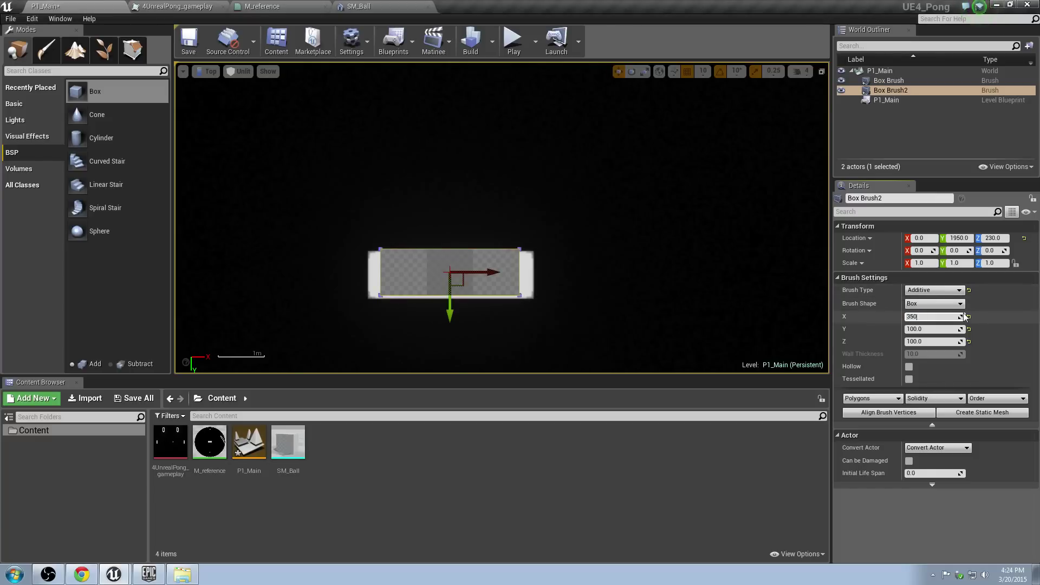
text(50)
key(Return)
drag(461, 280, 467, 284)
Step: Switch back to the Perspective view and convert the paddle brush into a static mesh named SM_Paddle
click(205, 71)
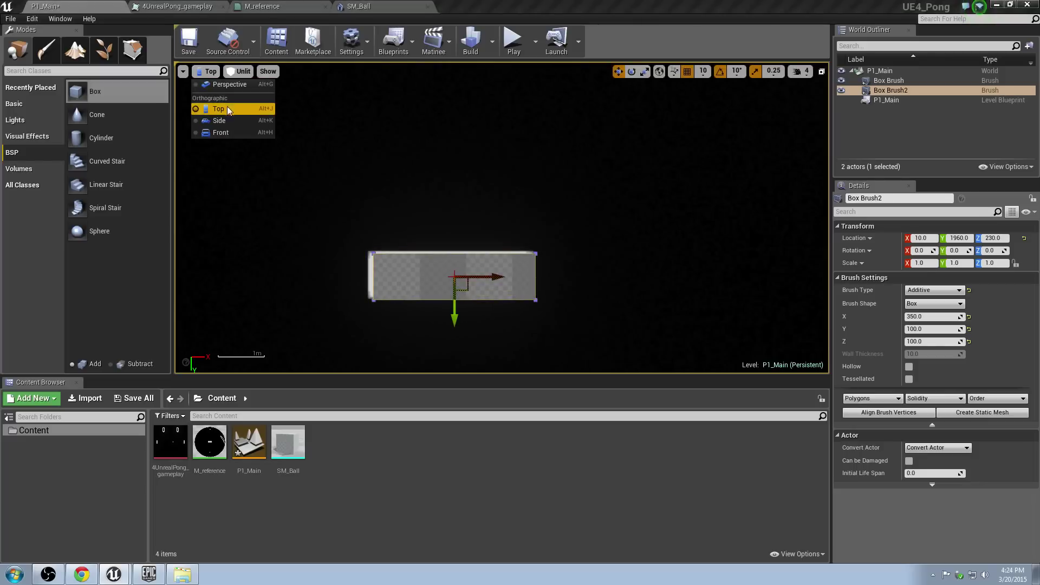
click(222, 109)
key(a)
mouse_move(501, 217)
right_down()
mouse_move(547, 211)
mouse_move(574, 238)
mouse_move(634, 217)
mouse_move(688, 224)
right_up()
key(a)
click(993, 414)
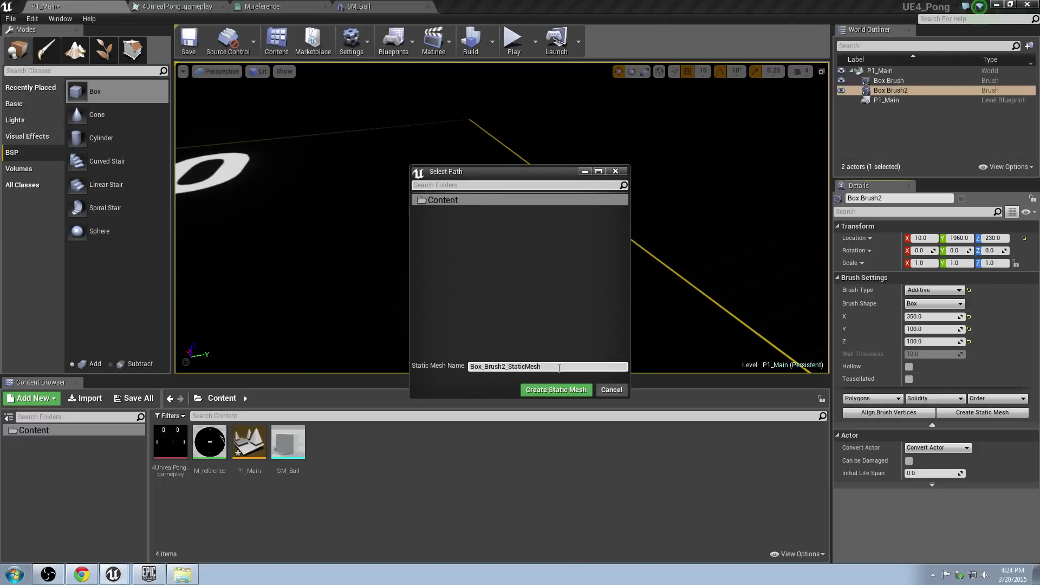
drag(539, 366, 383, 343)
text(SM_Paddle)
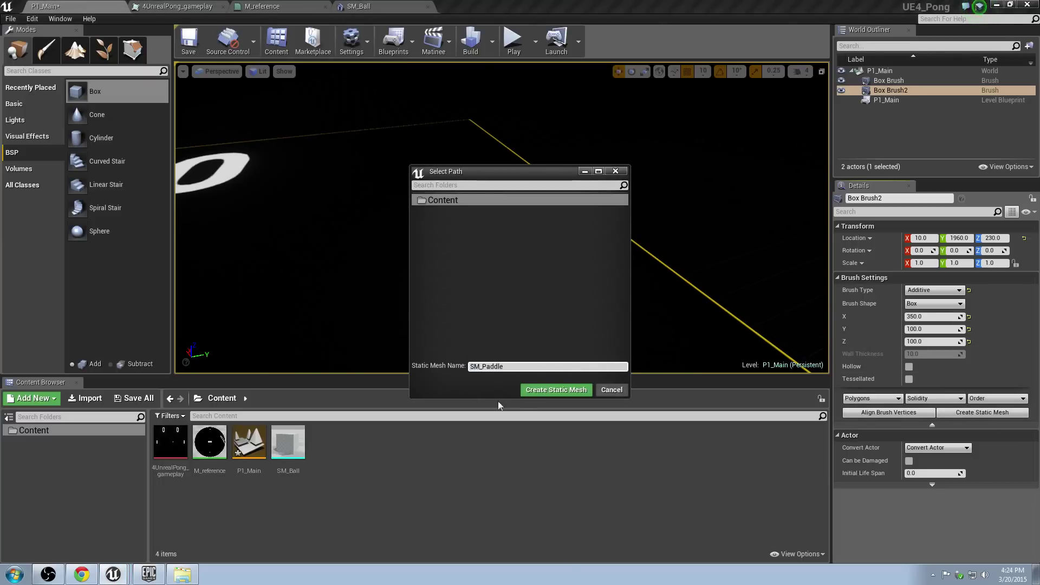
click(536, 389)
Step: Inspect the SM_Paddle asset's mesh and the gameplay reference texture, and return to the P1_Main level
key(d)
right_drag(526, 200, 455, 204)
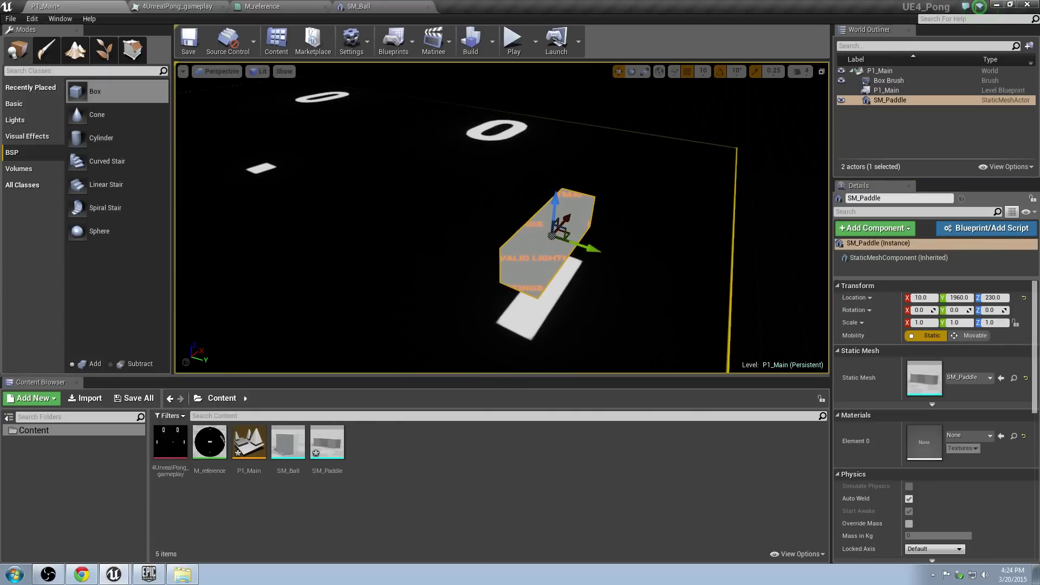
double_click(327, 441)
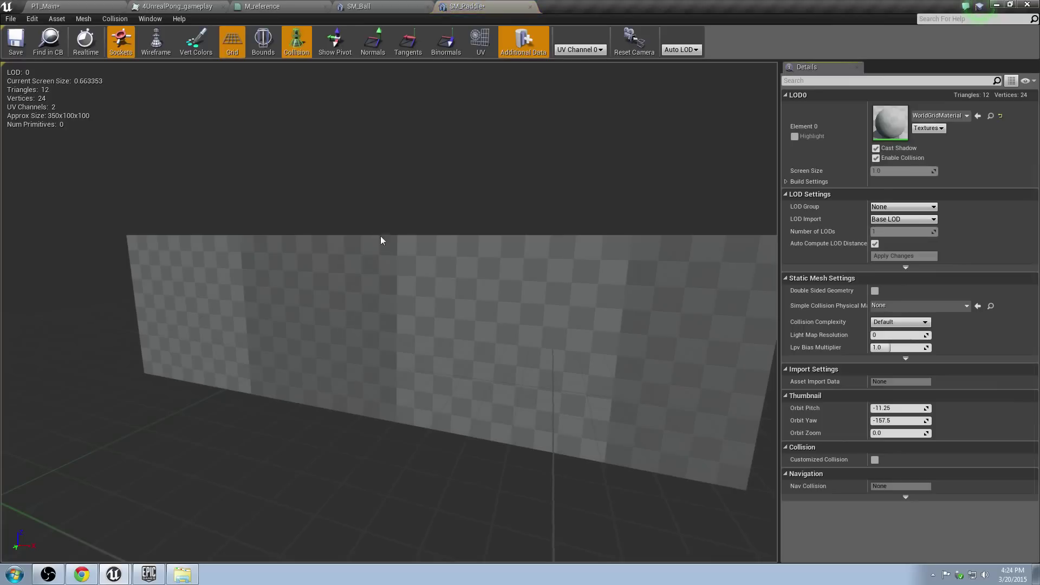
mouse_move(402, 246)
mouse_down()
mouse_move(402, 292)
mouse_move(460, 260)
mouse_move(402, 246)
mouse_up()
click(202, 5)
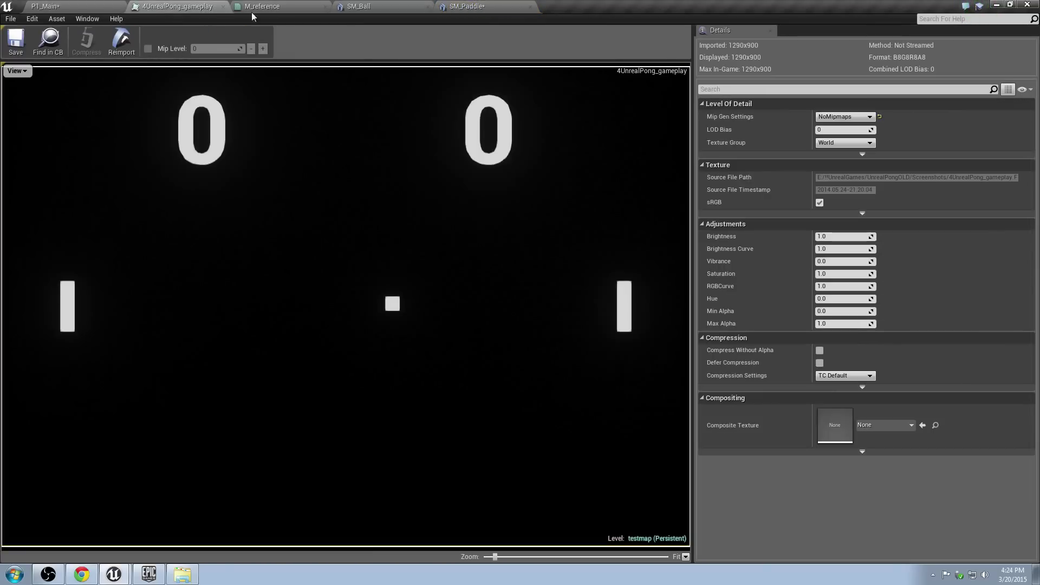
click(46, 6)
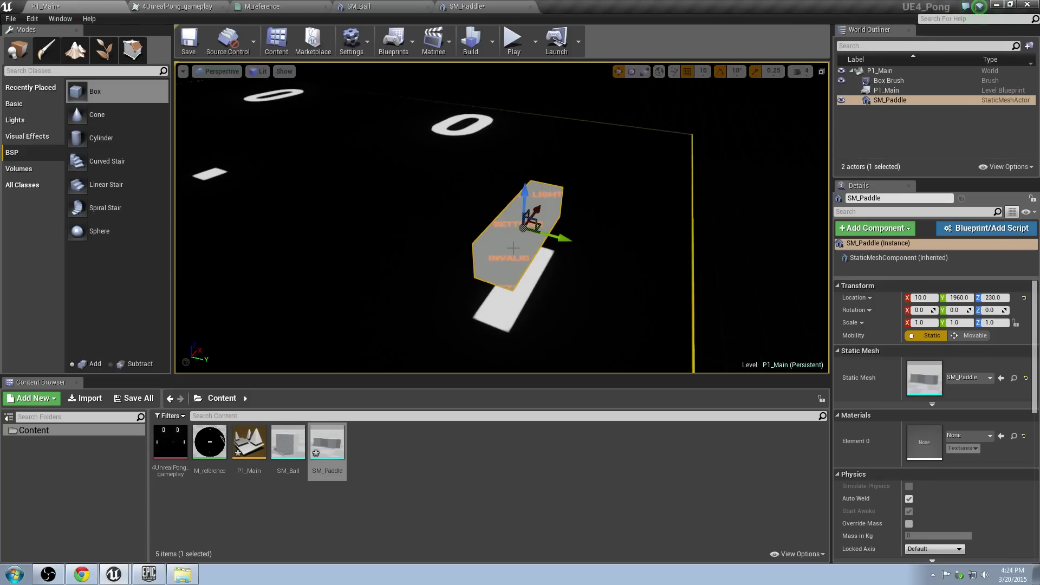
Step: Delete the SM_Paddle actor from the level and save all modified assets
key(Delete)
right_drag(513, 247, 479, 225)
drag(512, 214, 487, 190)
key(ctrl+shift+s)
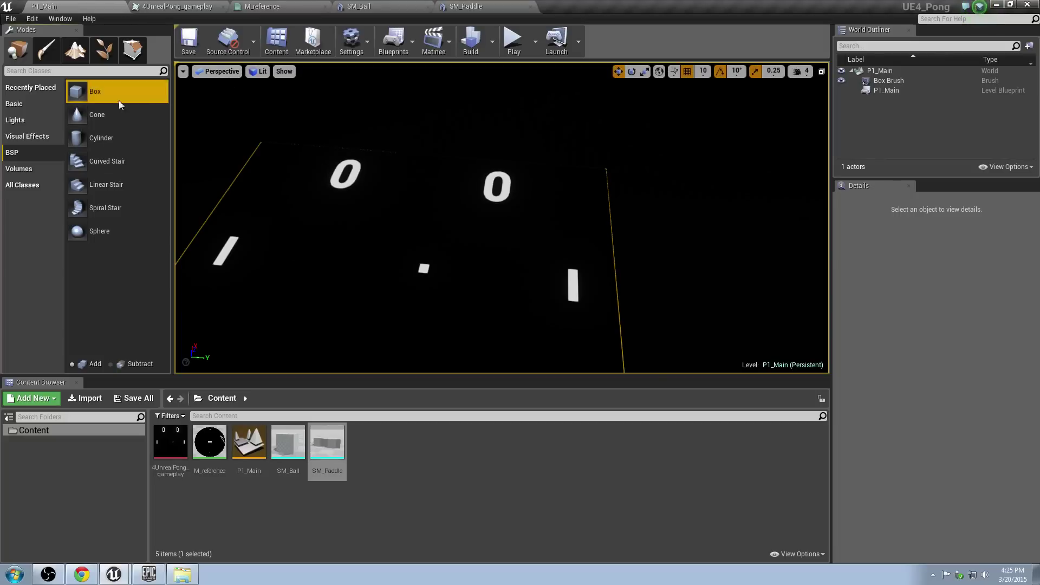
Step: Add another box brush, reset its location to the origin, and set its X, Y and Z sizes to 100
drag(95, 91, 383, 170)
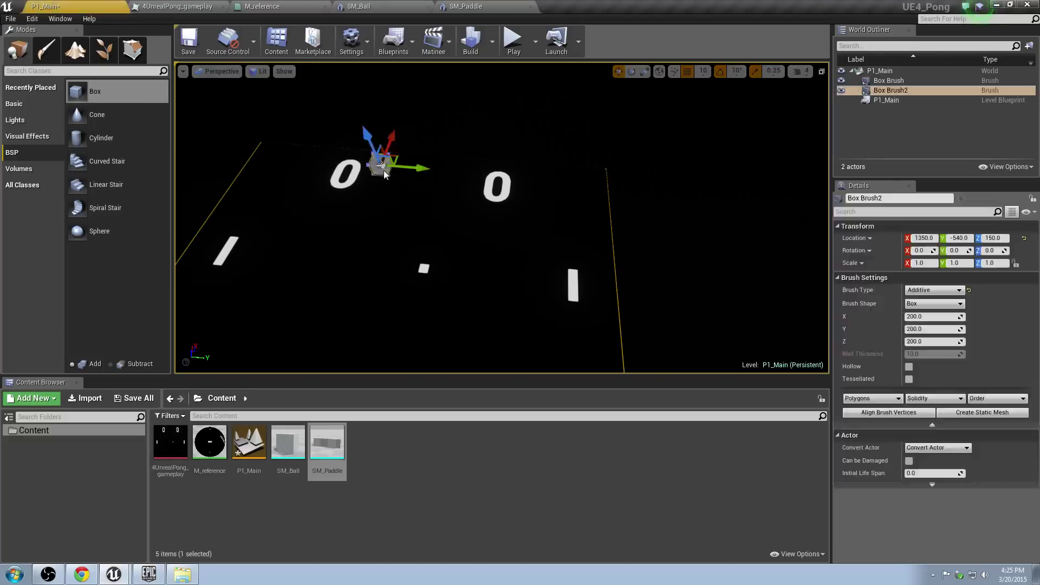
click(1025, 238)
click(940, 316)
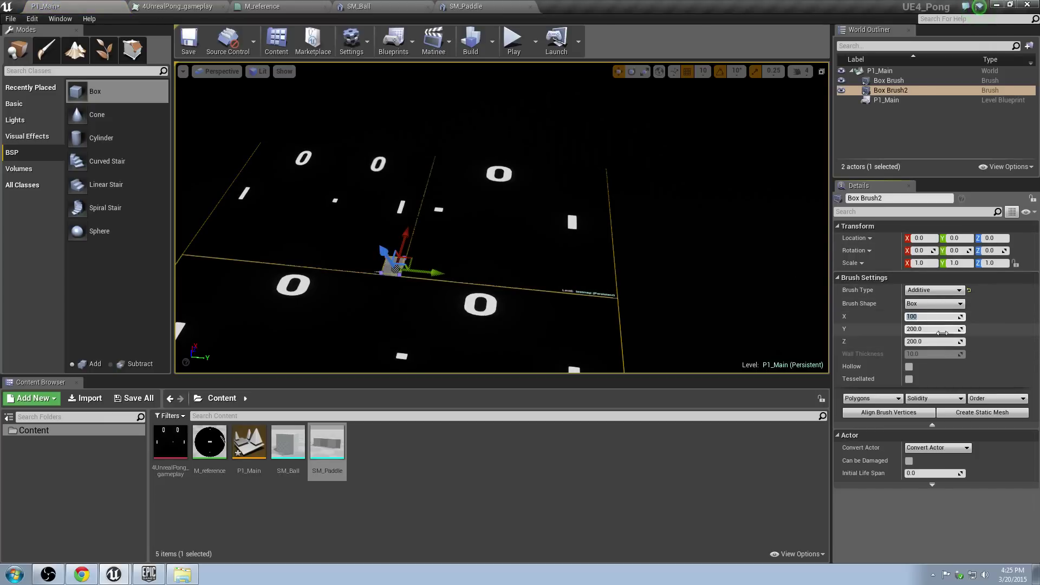
click(938, 329)
text(100)
click(938, 342)
text(100)
key(Return)
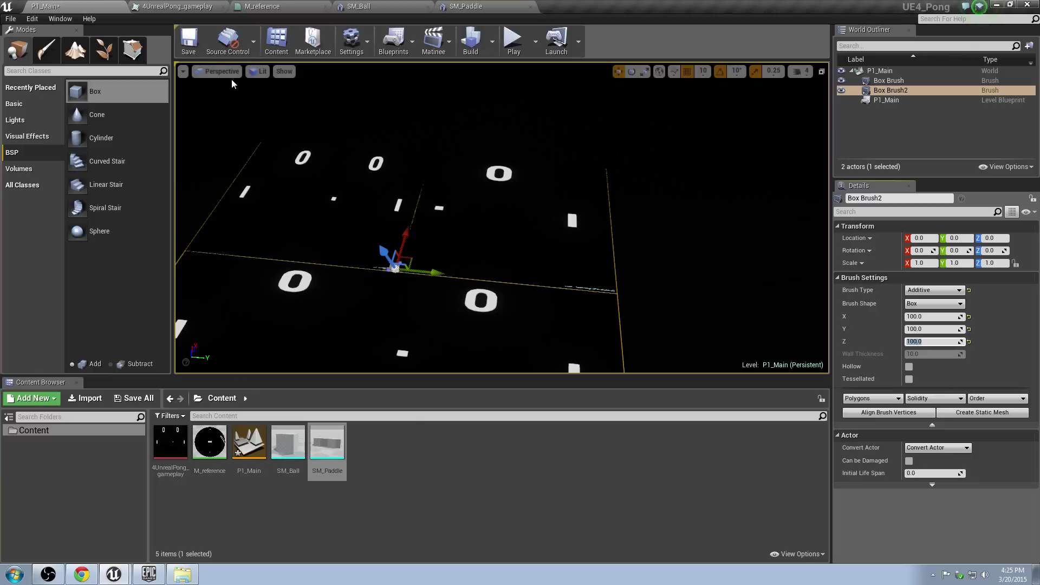
Step: In the Top view, move the new box brush along X to the reference image's edge, to X 1740
click(219, 71)
click(232, 108)
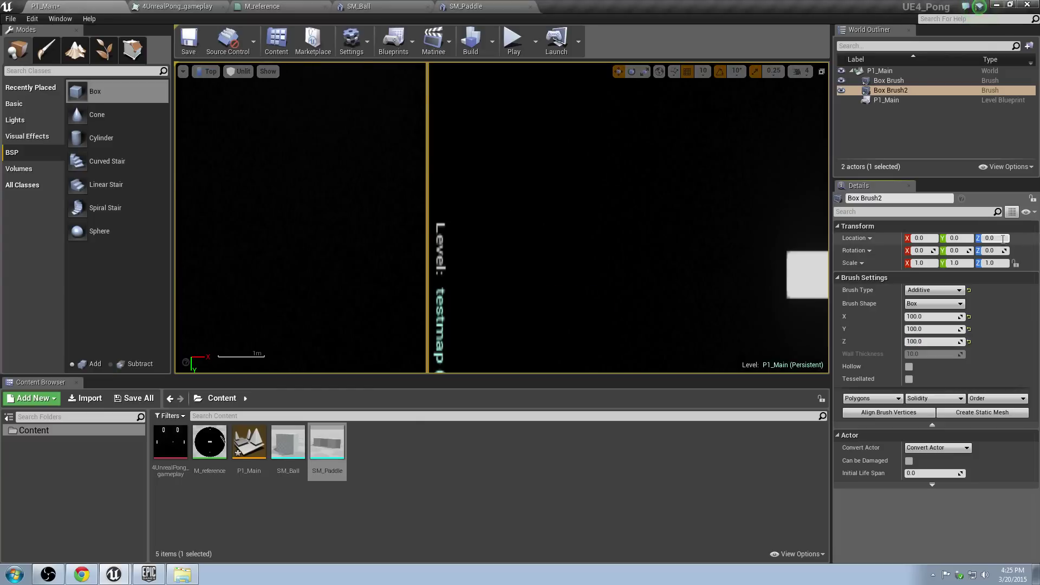
scroll(450, 181, down, 6)
right_drag(508, 263, 512, 311)
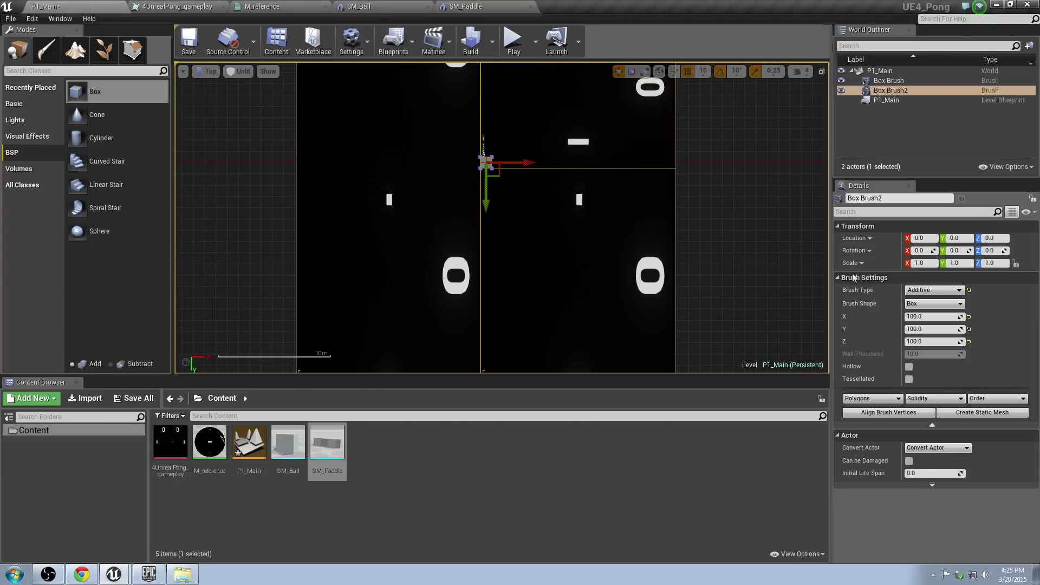
scroll(595, 182, down, 4)
scroll(563, 173, up, 3)
mouse_move(547, 168)
mouse_down()
mouse_move(477, 182)
mouse_move(720, 213)
mouse_move(661, 217)
mouse_up()
scroll(661, 222, up, 6)
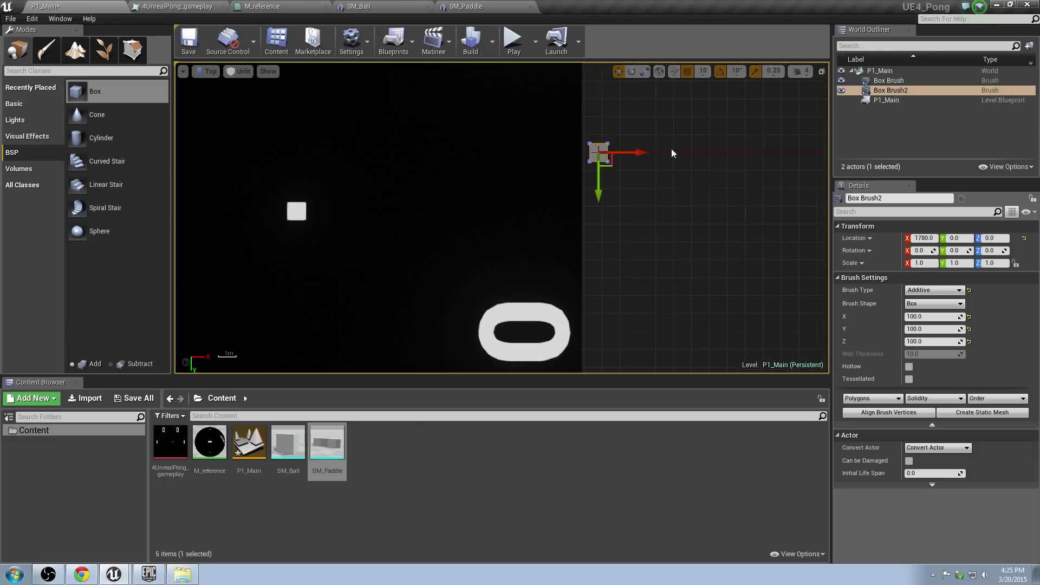
drag(556, 233, 545, 232)
scroll(539, 220, down, 6)
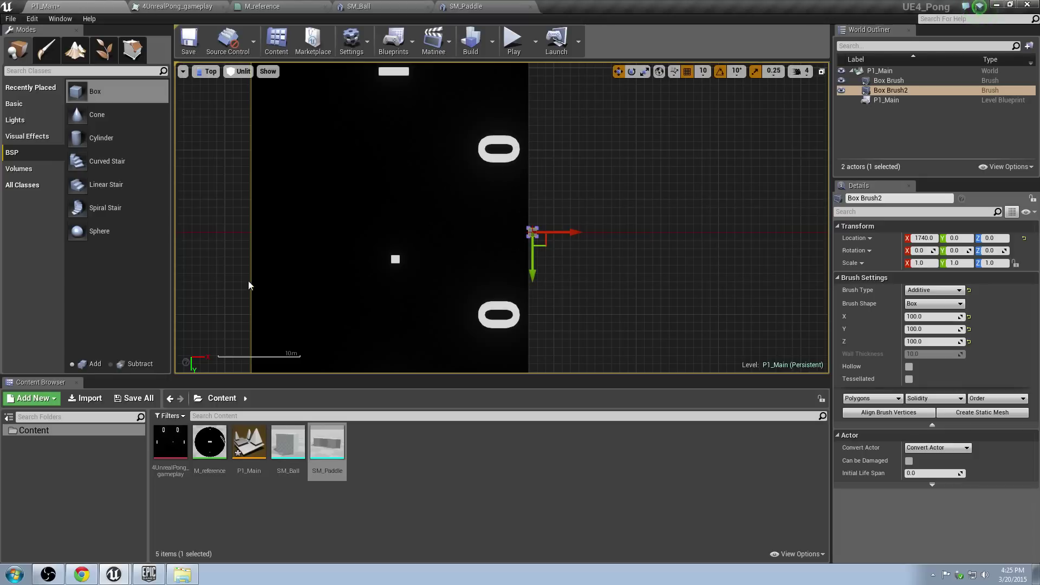
scroll(552, 235, down, 2)
scroll(602, 238, up, 6)
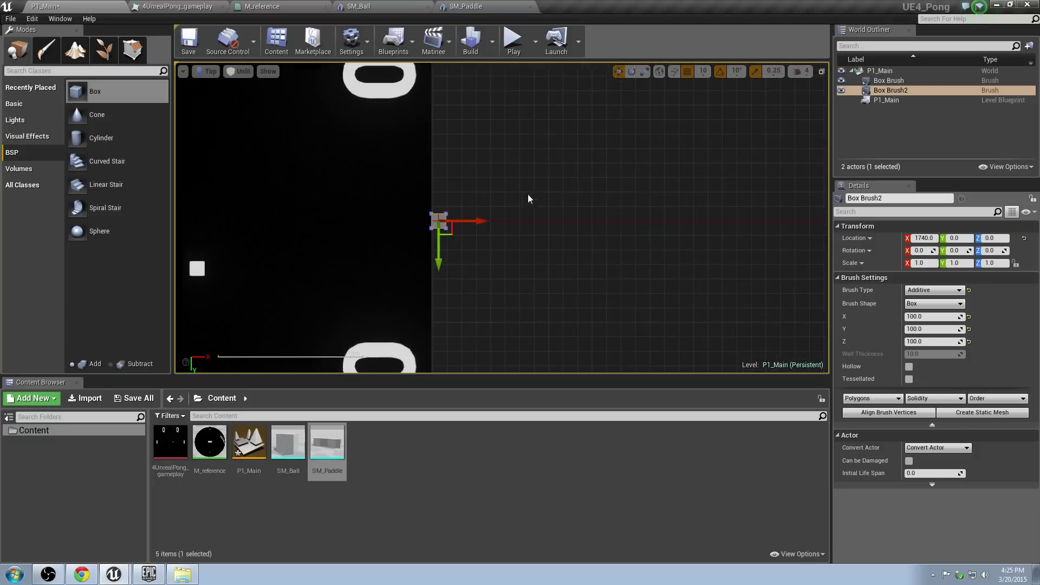
right_drag(441, 206, 487, 214)
scroll(490, 218, down, 6)
scroll(490, 218, down, 1)
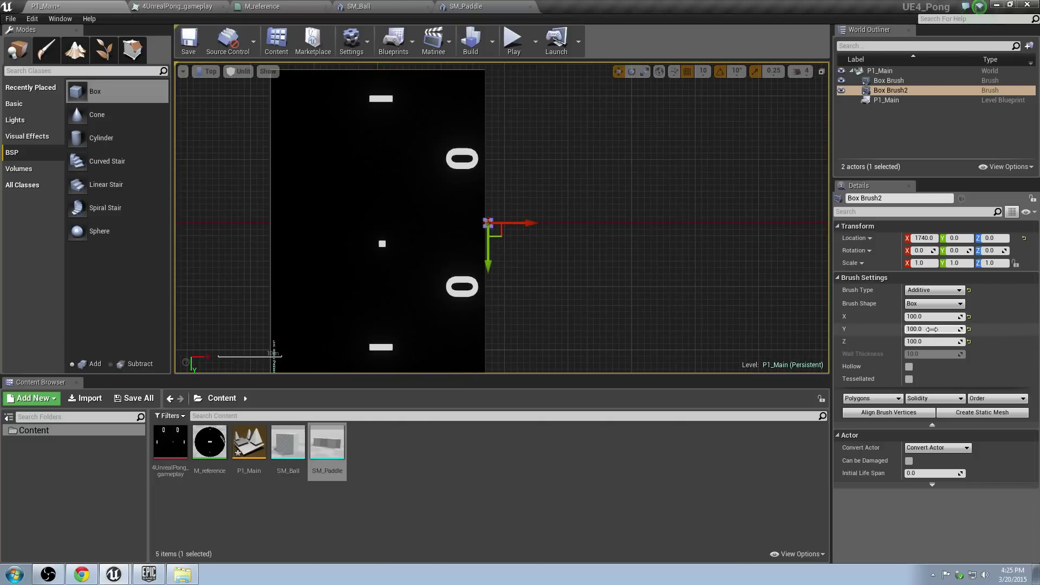
Step: Lengthen the box brush along the reference image's edge by setting its Y size to 5100
mouse_move(951, 332)
mouse_down()
mouse_move(970, 330)
mouse_move(924, 330)
mouse_move(934, 330)
mouse_up()
right_drag(545, 259, 534, 161)
scroll(534, 160, down, 1)
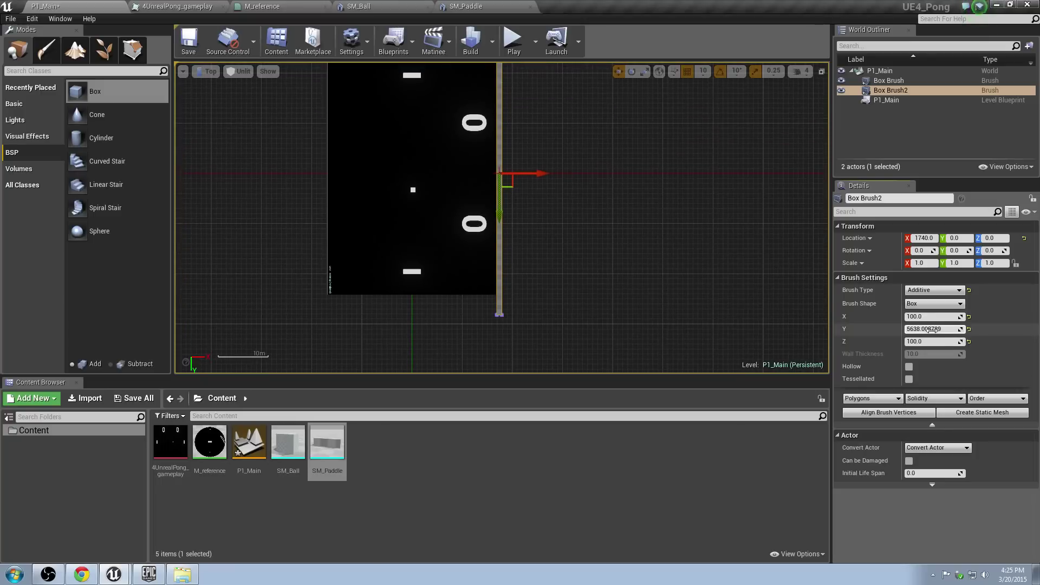
click(964, 330)
text(5200)
key(Return)
text(5100)
key(Return)
mouse_move(575, 129)
right_down()
mouse_move(586, 286)
mouse_move(524, 176)
mouse_move(493, 238)
right_up()
scroll(493, 206, up, 2)
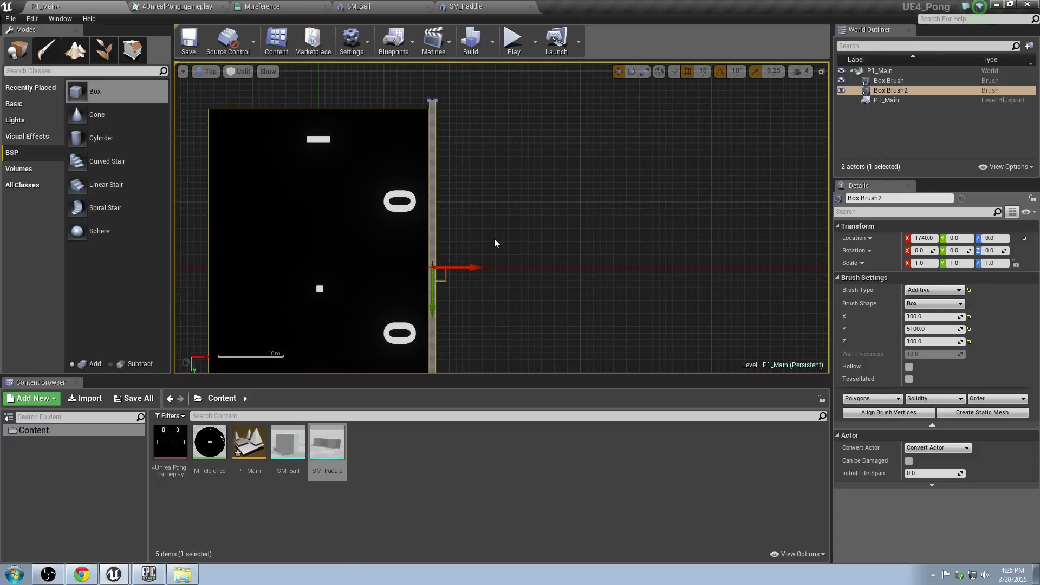
Step: Set the box brush's X size to 150 and shift it outward to X 1760 so it borders the playing field
click(940, 317)
text(150)
key(Return)
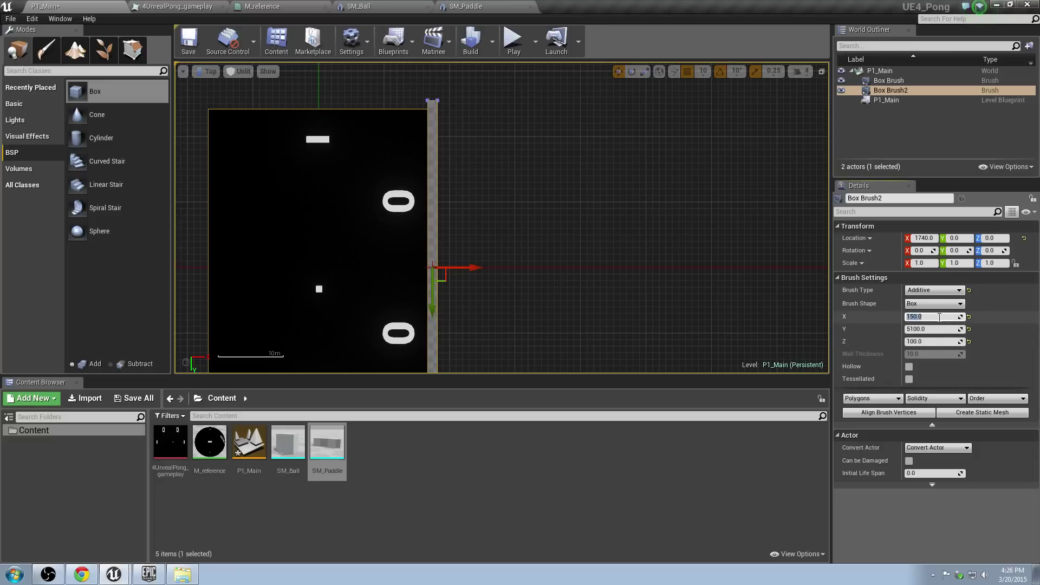
right_drag(445, 194, 479, 78)
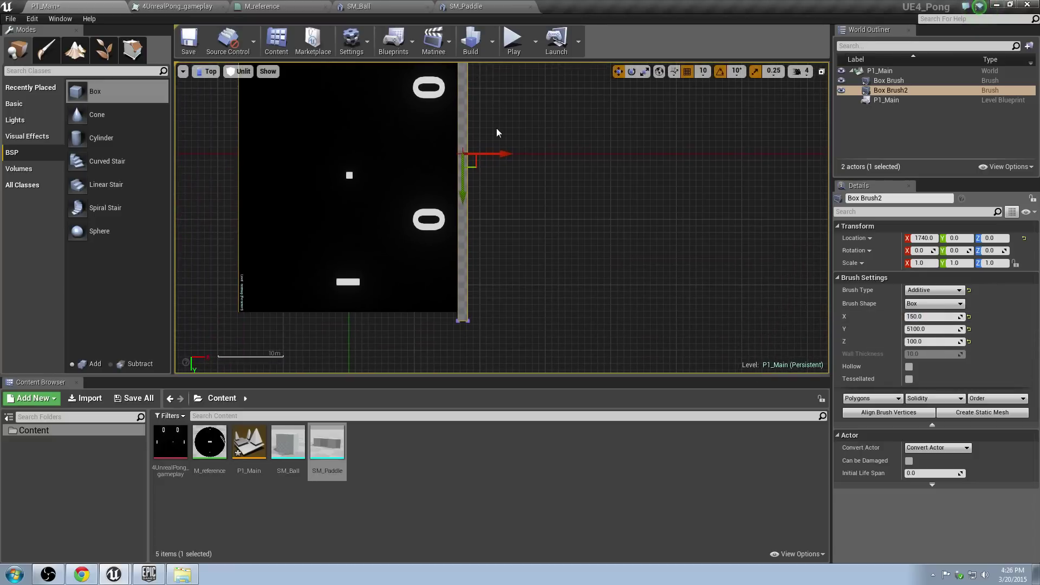
scroll(497, 128, up, 2)
drag(491, 162, 471, 156)
right_drag(476, 119, 510, 261)
scroll(511, 261, down, 5)
Step: Switch back to the Perspective view and convert the boundary brush into a static mesh named SM_Boundry
click(212, 71)
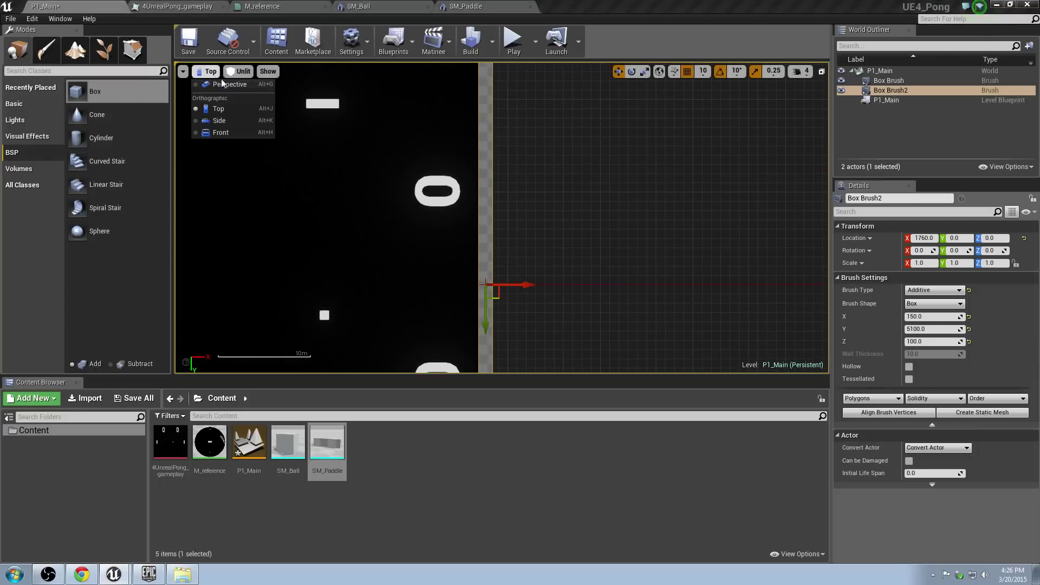
click(224, 97)
right_drag(502, 217, 455, 209)
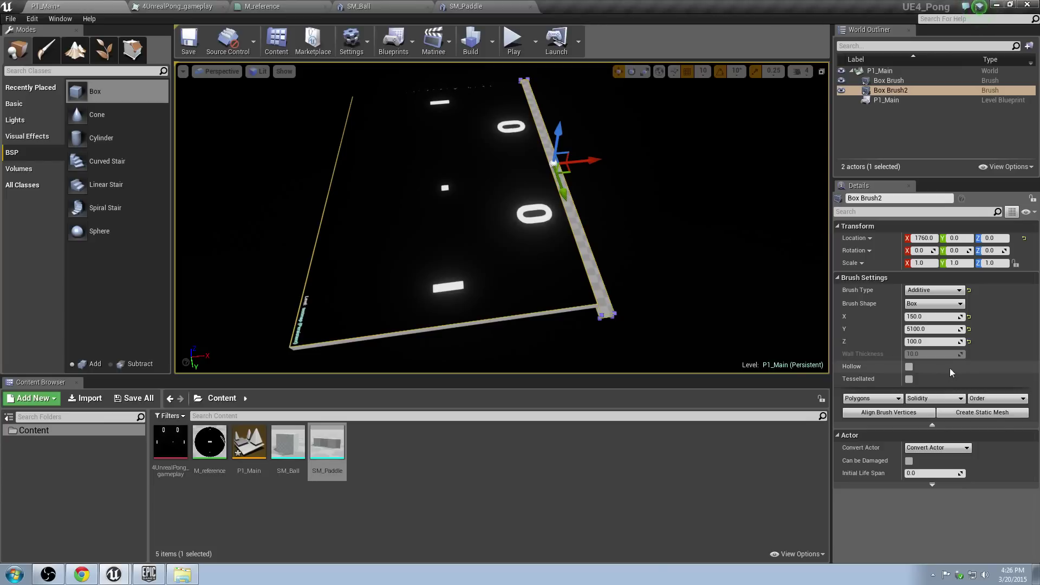
click(987, 413)
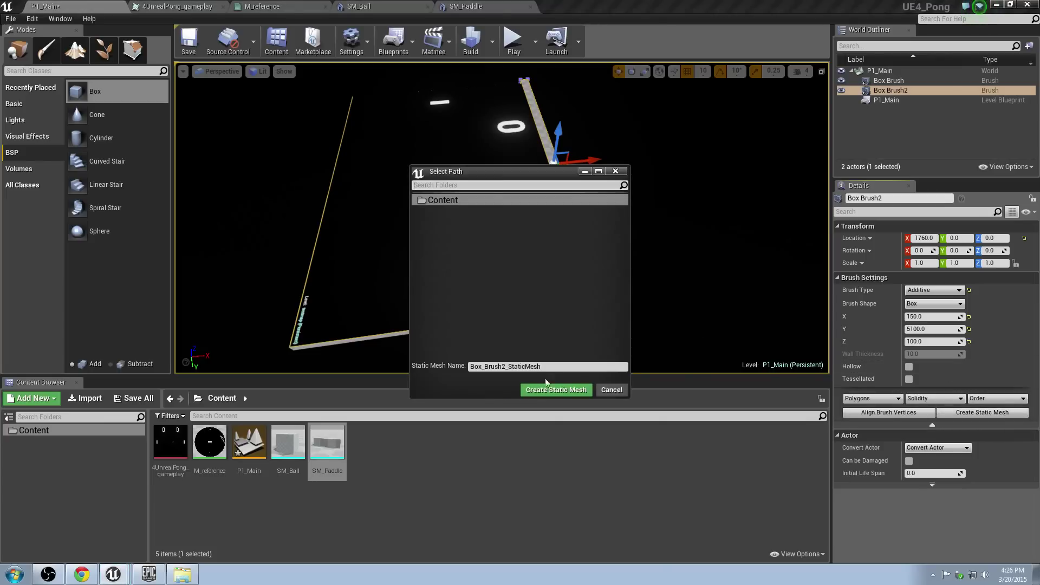
text(SM_)
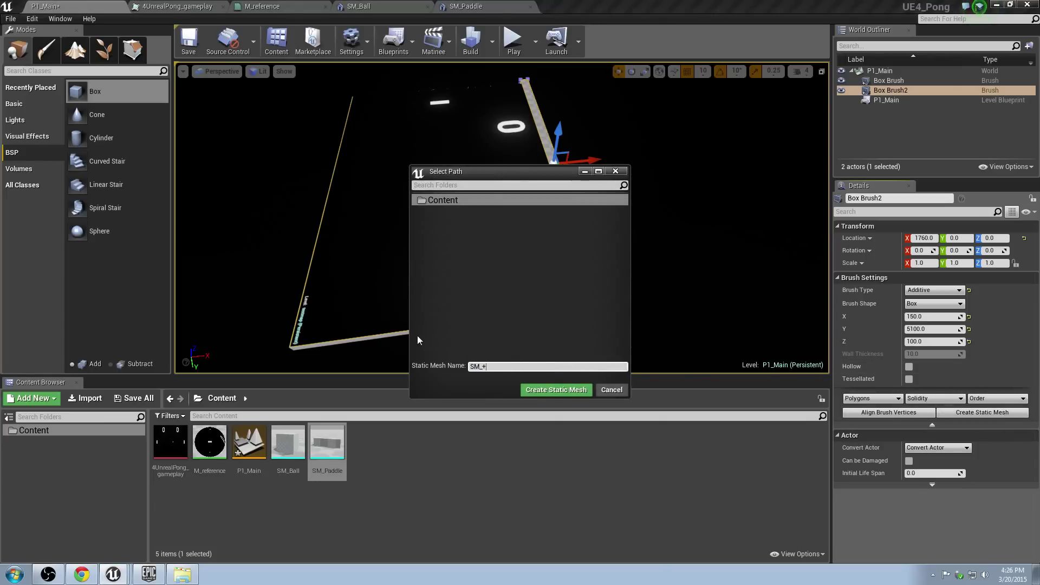
text(bound)
key(BackSpace)
key(BackSpace)
key(BackSpace)
key(BackSpace)
key(BackSpace)
text(Boundry)
click(555, 390)
Step: Delete the boundary mesh actor from the level and save the level
right_drag(532, 233, 485, 252)
key(Delete)
right_drag(513, 207, 512, 206)
key(ctrl+s)
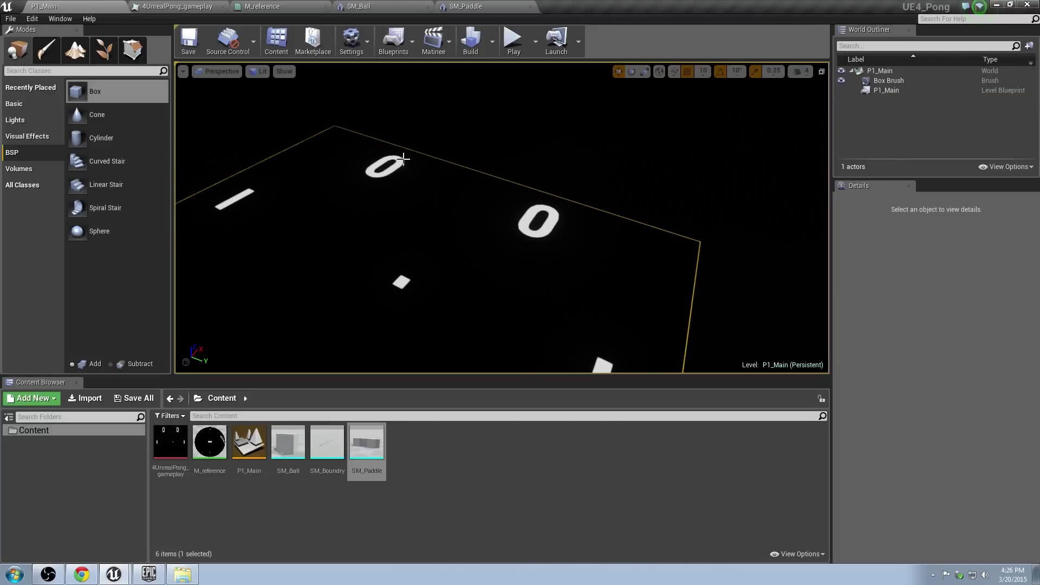
right_drag(539, 221, 483, 223)
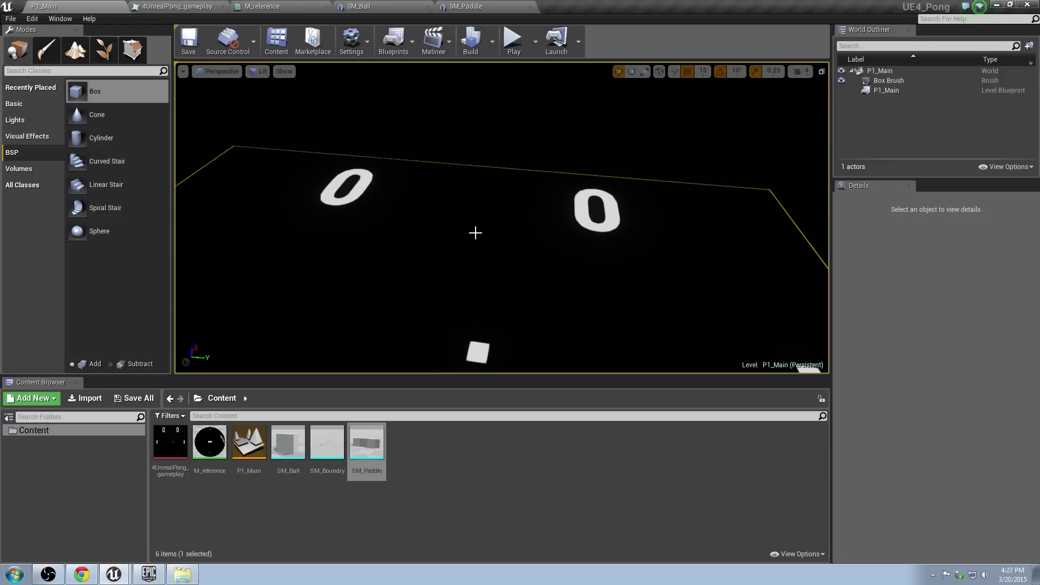
Step: Search the placeable classes for "text" and place a Text Render actor on a score zero of the reference image
click(71, 70)
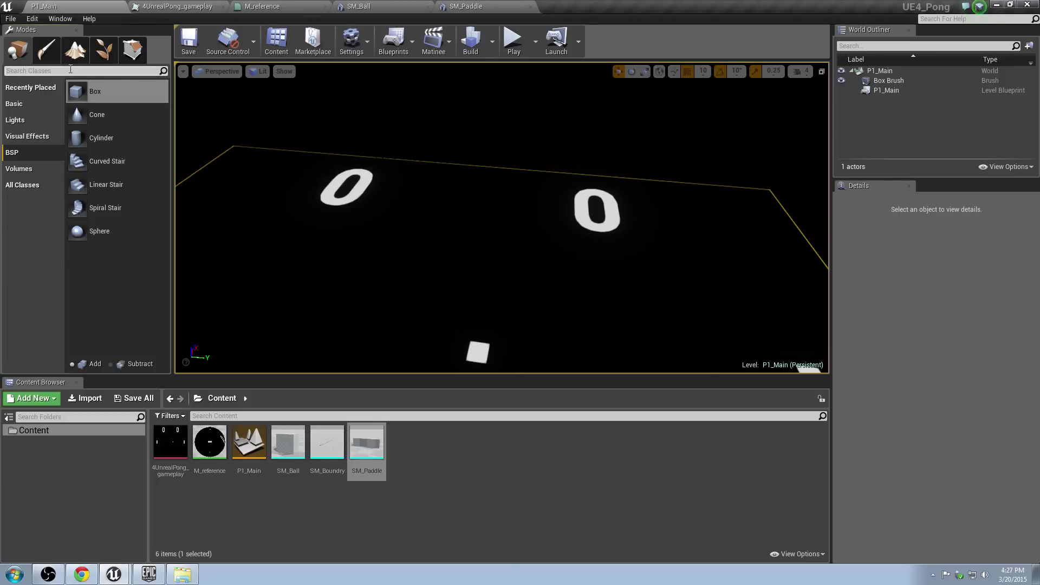
text(text)
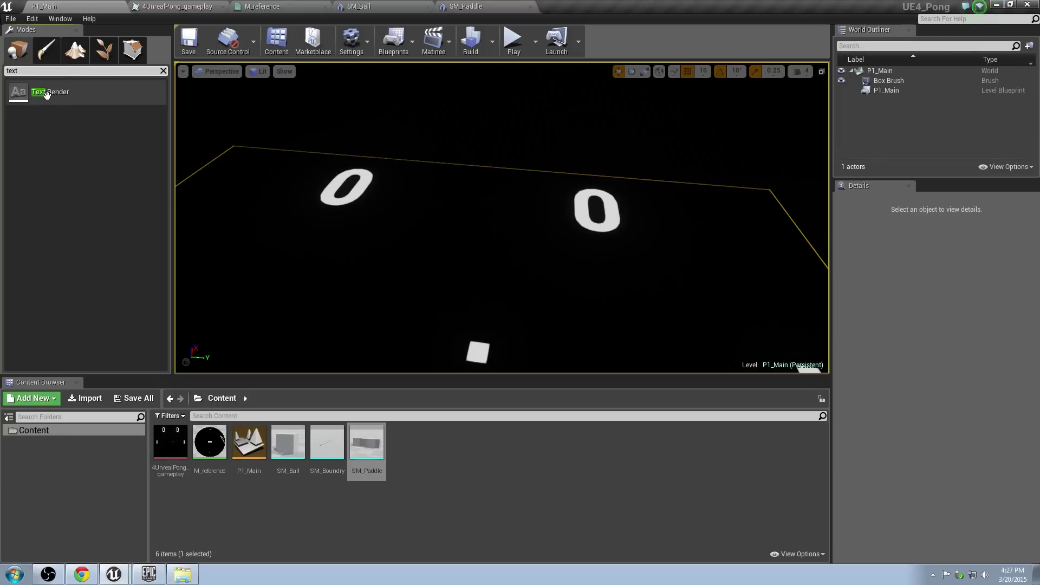
drag(48, 94, 544, 236)
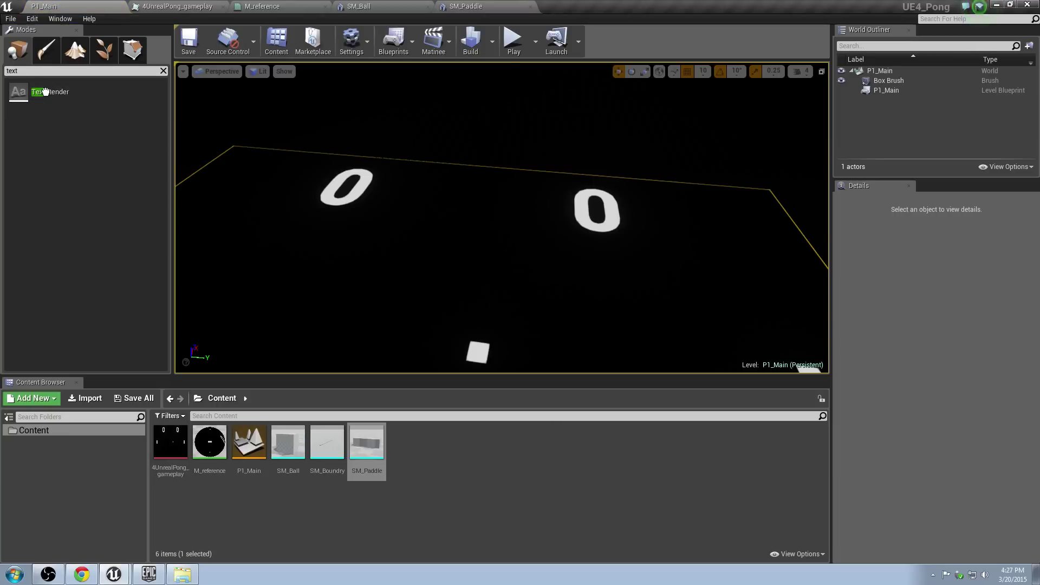
drag(196, 116, 610, 216)
Step: Rotate the text actor to about 180° in X and 90° in Y so it lies flat and reads upright like the reference score
right_drag(610, 190, 1024, 168)
key(w)
key(w)
key(a)
key(e)
right_drag(447, 97, 448, 143)
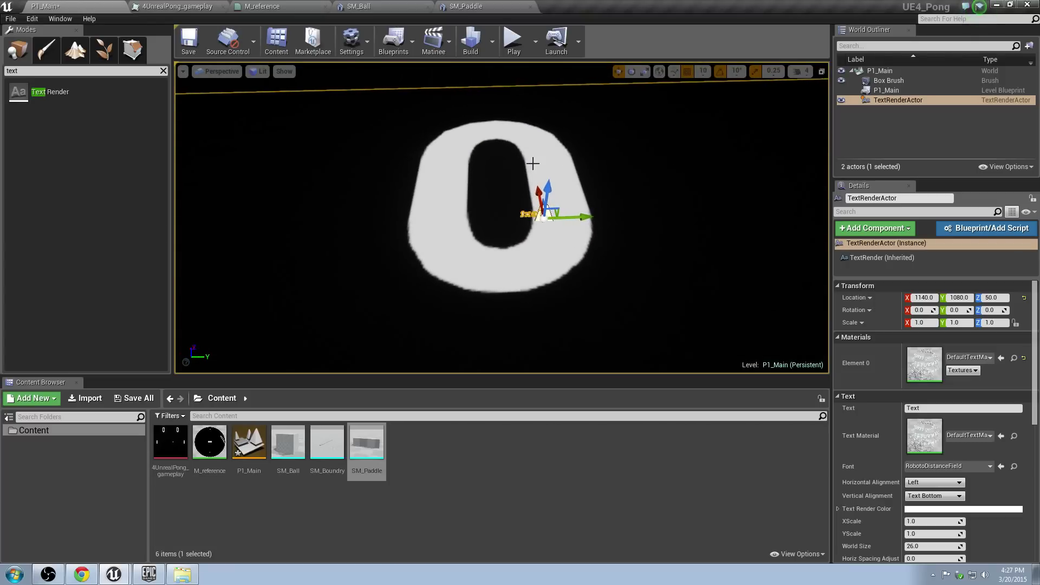
key(d)
right_drag(534, 164, 379, 103)
key(q)
drag(534, 111, 542, 172)
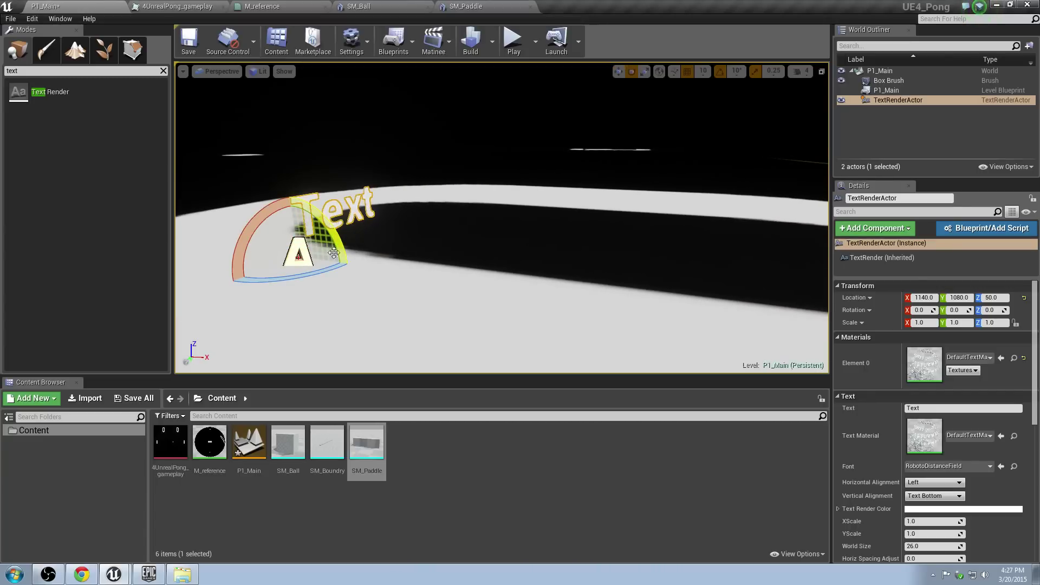
drag(298, 275, 364, 266)
right_drag(364, 267, 417, 277)
drag(539, 266, 446, 308)
mouse_move(445, 308)
right_down()
mouse_move(412, 309)
mouse_move(460, 346)
mouse_move(450, 363)
mouse_move(472, 352)
mouse_move(444, 363)
mouse_move(436, 295)
right_up()
key(w)
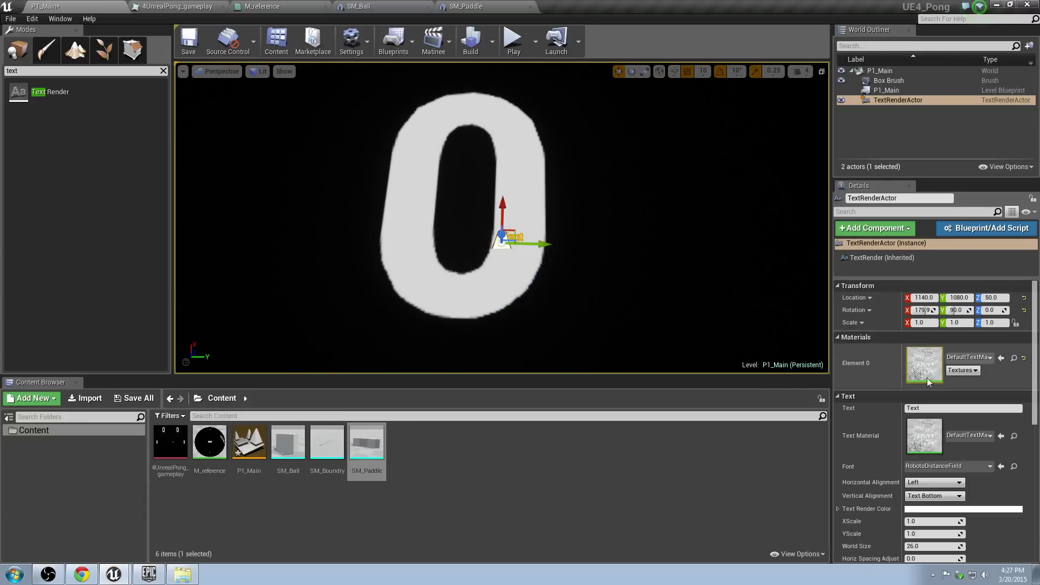
Step: Enlarge the text to a World Size of about 695 and set its alignment to Center horizontally and Text Center vertically
scroll(928, 379, down, 2)
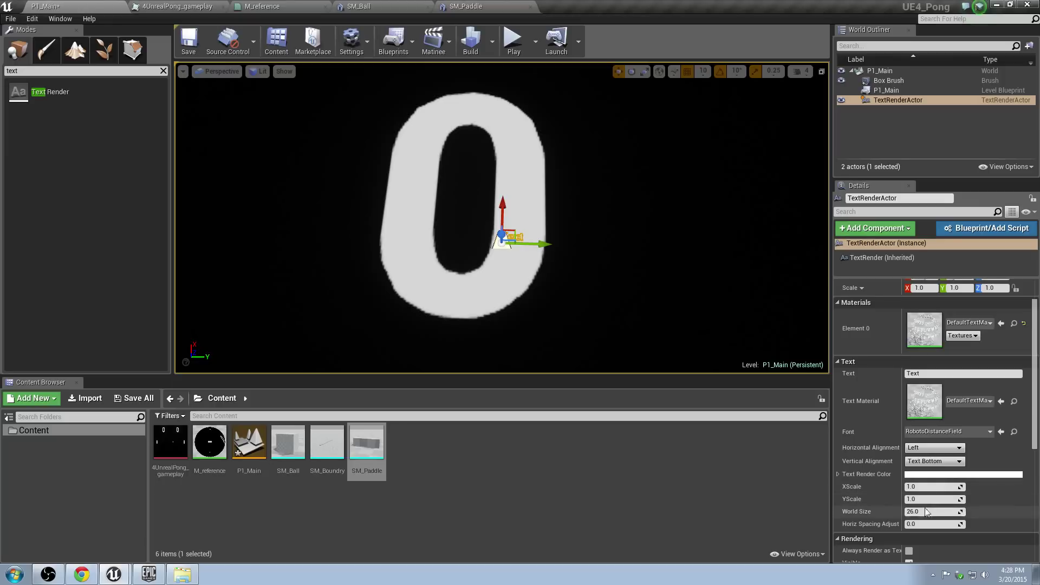
drag(923, 512, 1019, 512)
right_drag(507, 208, 513, 188)
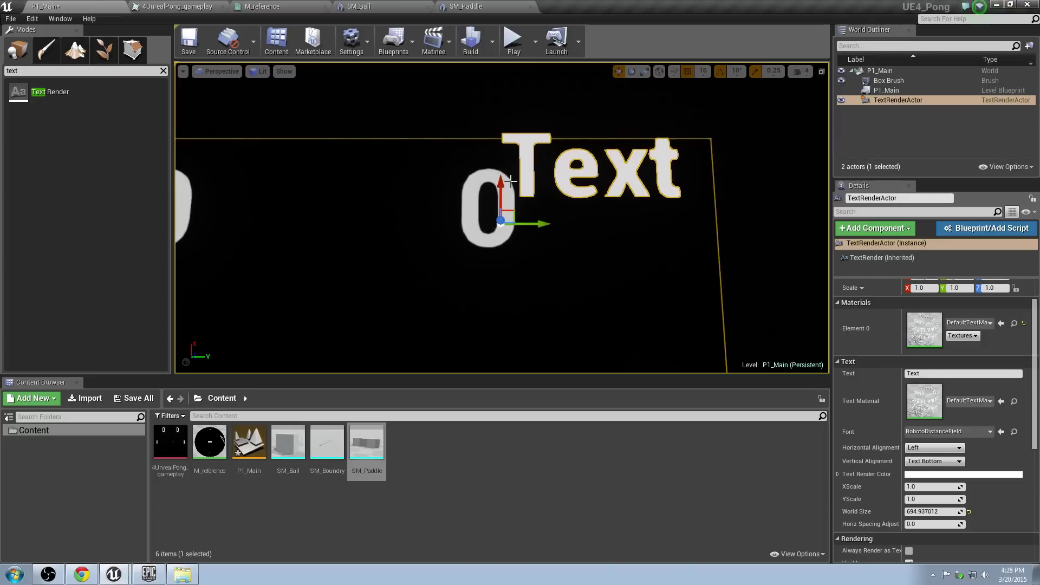
click(934, 447)
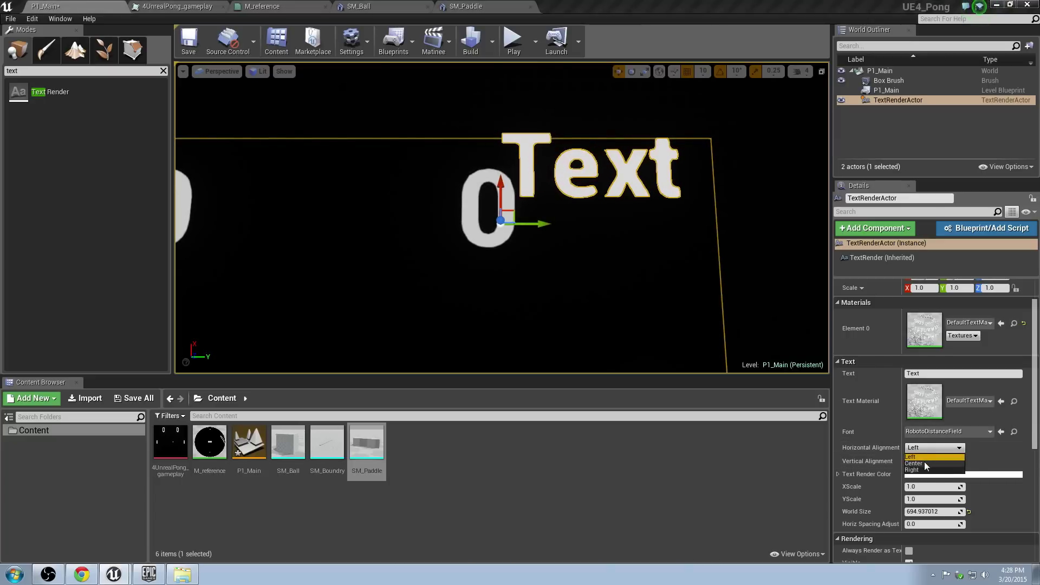
click(925, 464)
click(933, 461)
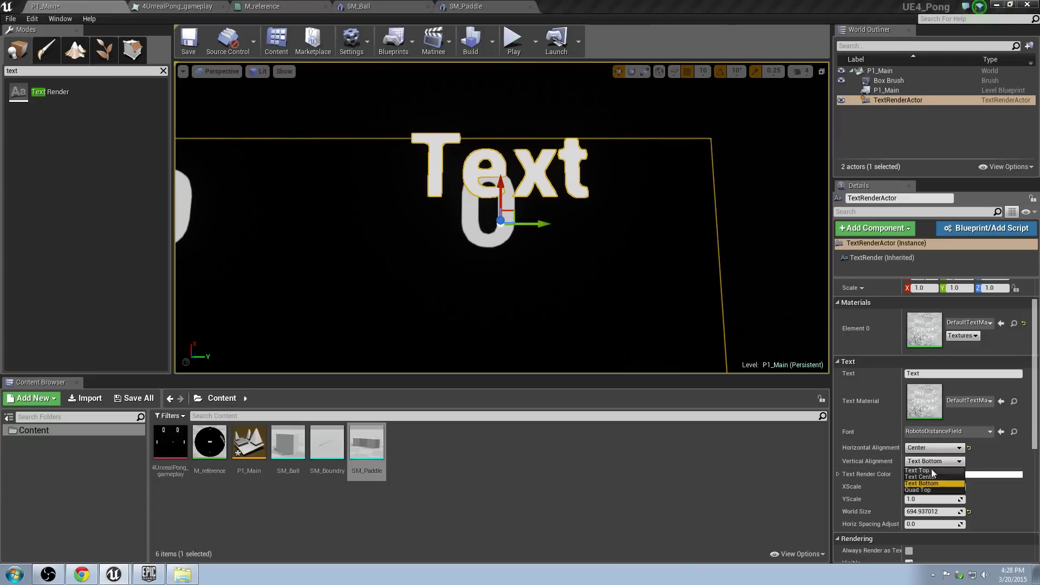
click(931, 476)
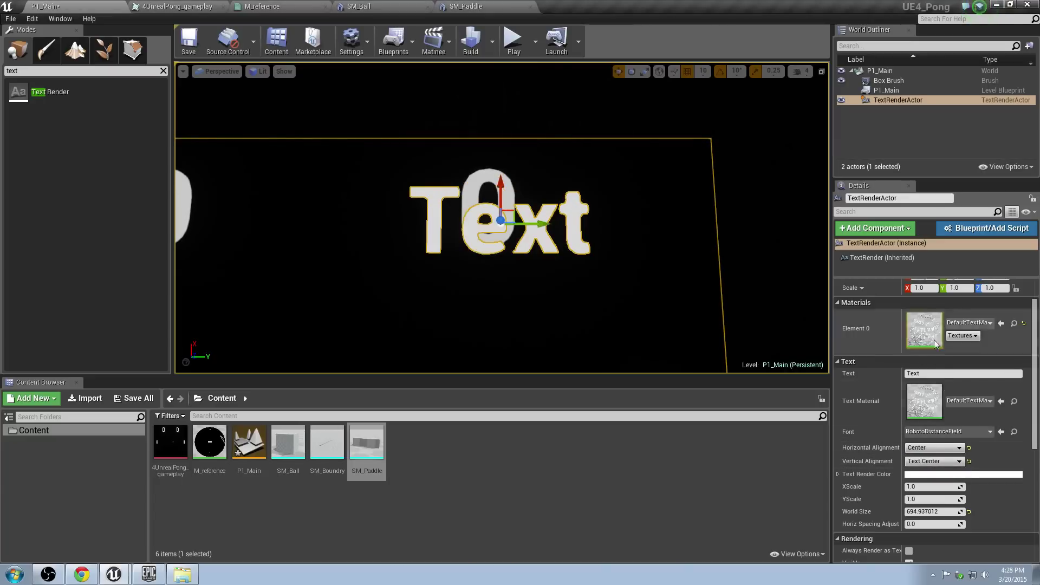
Step: Change the displayed text to 0 and, in the Top view, move it over the reference score zero
click(965, 373)
text(0)
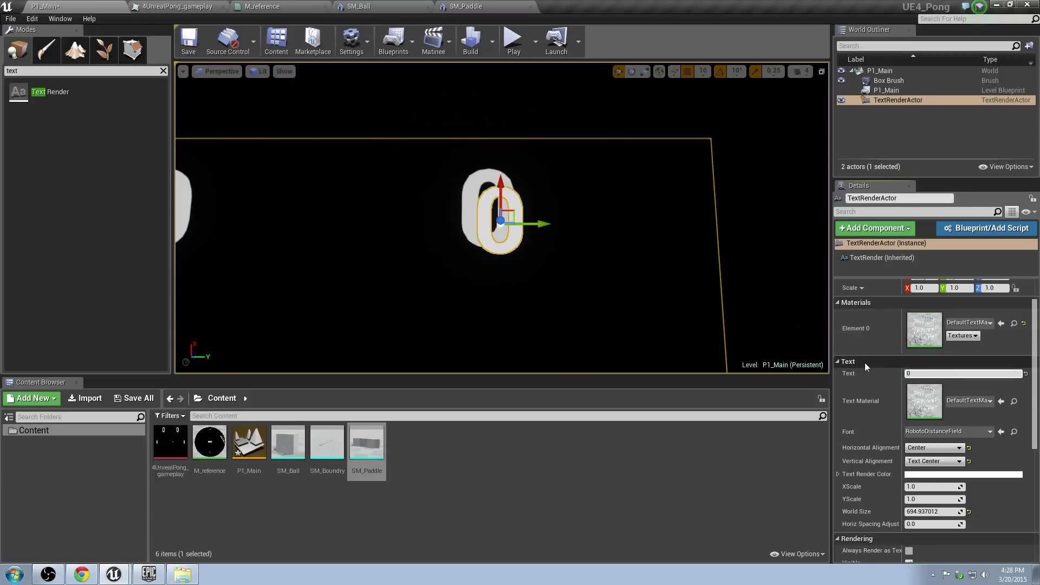
click(216, 71)
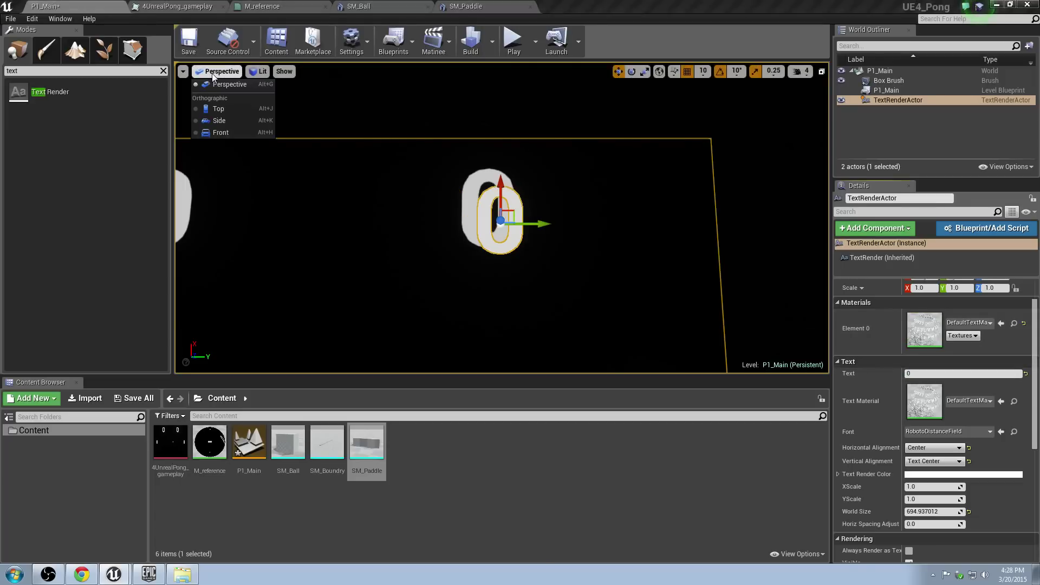
click(218, 109)
scroll(408, 186, down, 2)
scroll(409, 163, up, 4)
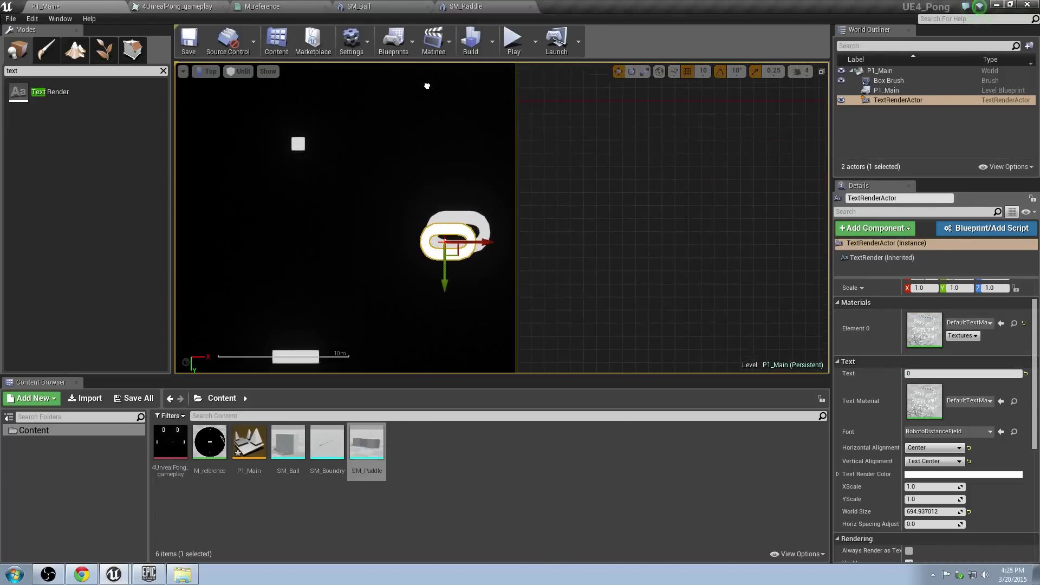
scroll(431, 79, up, 6)
right_drag(437, 222, 436, 127)
right_drag(449, 269, 410, 128)
right_drag(448, 204, 448, 238)
drag(432, 239, 452, 217)
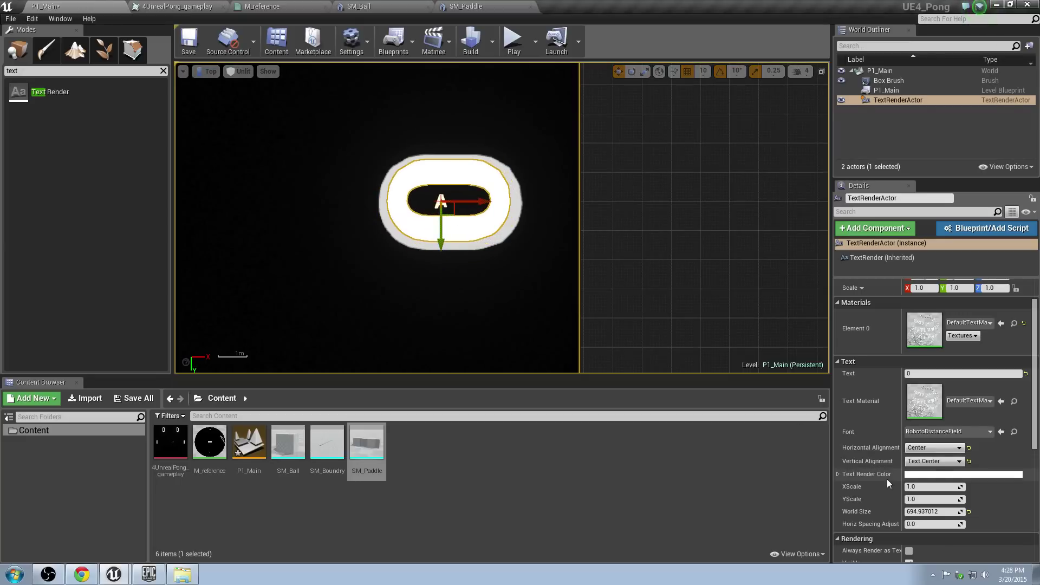
Step: Match the text to the reference zero by nudging it along Y and setting its World Size to 820
drag(932, 512, 961, 512)
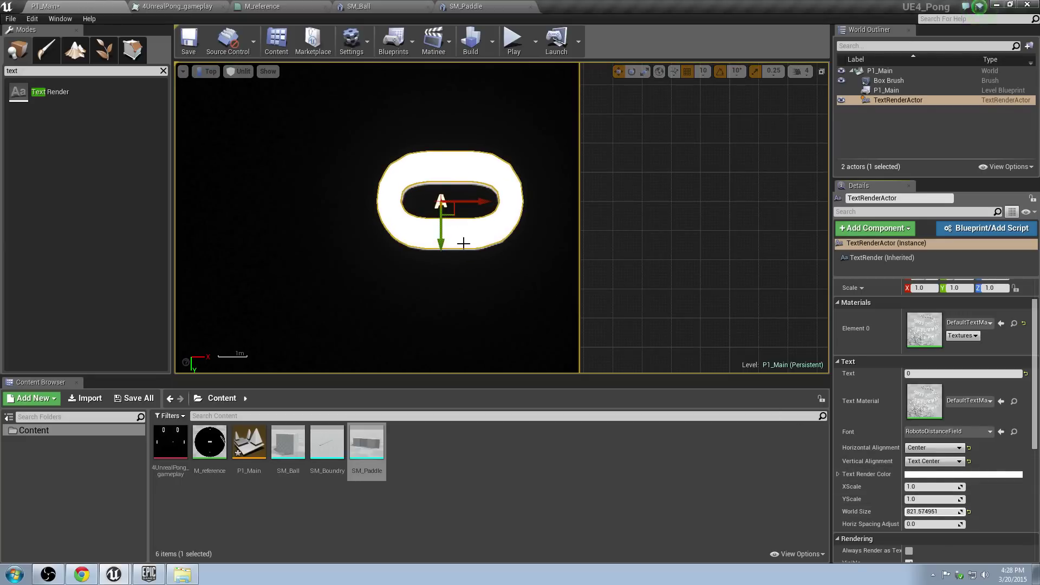
drag(444, 242, 445, 245)
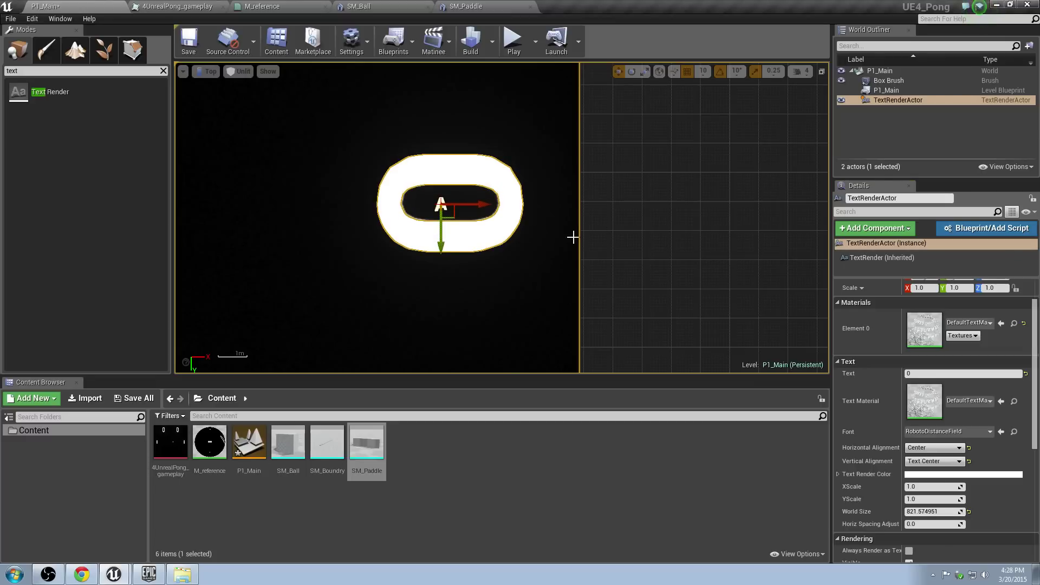
click(943, 512)
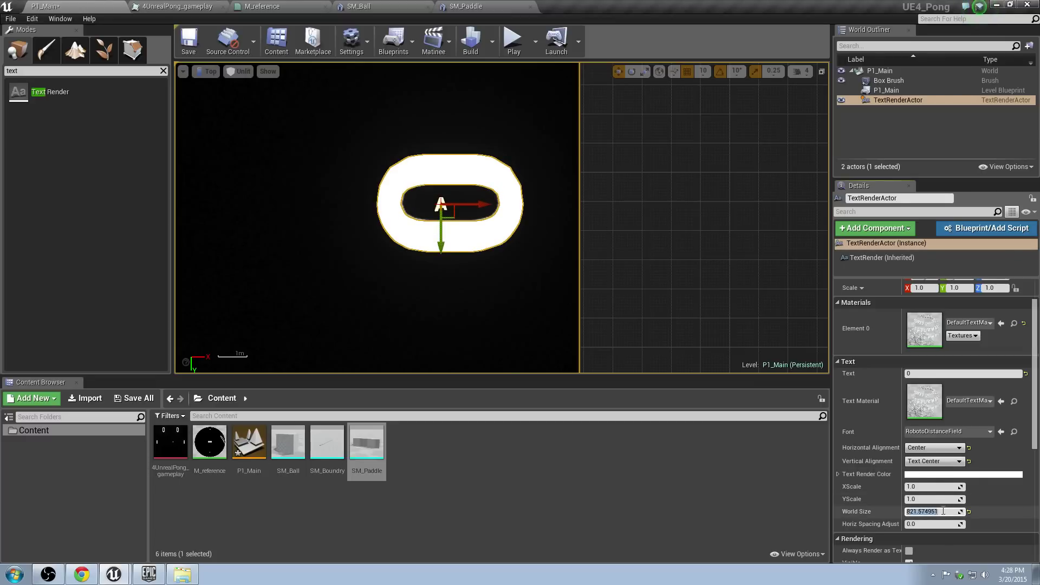
text(820)
key(Return)
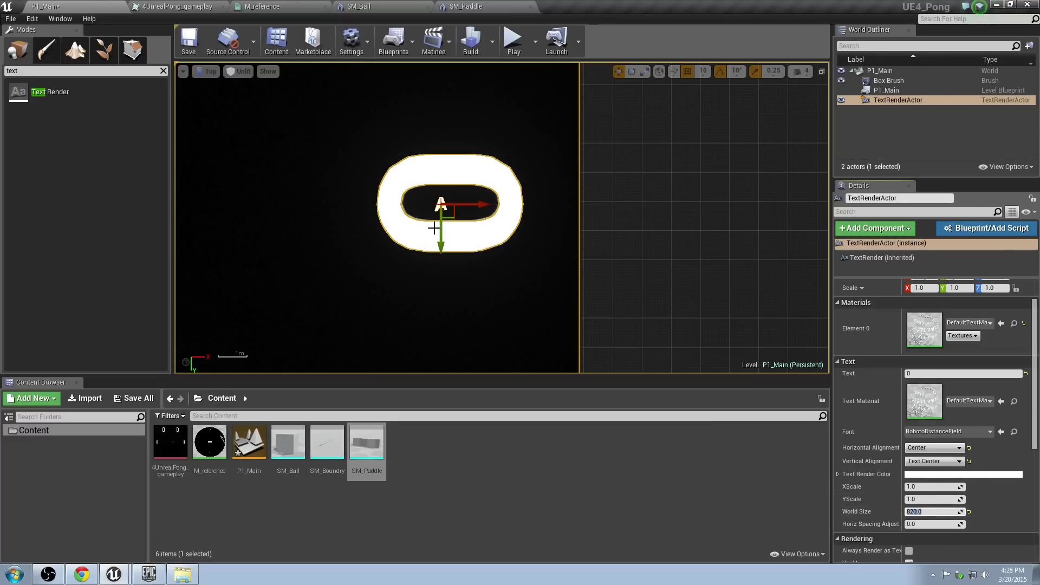
Step: Duplicate the score text along Y in the Perspective view and place the copy over the other reference zero
drag(442, 228, 442, 182)
key(ctrl+z)
click(207, 71)
click(225, 81)
right_drag(494, 214, 497, 216)
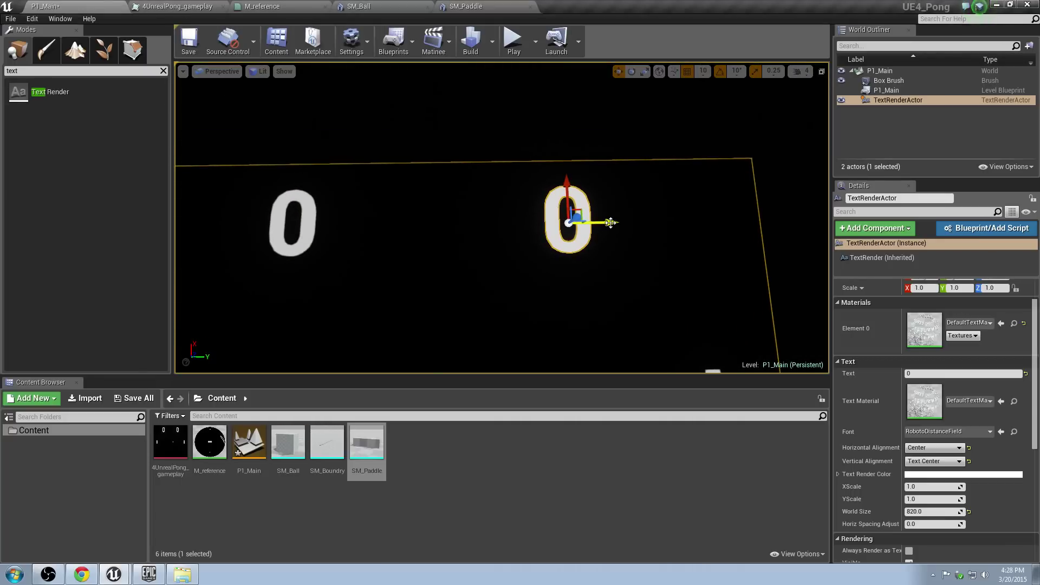
alt+drag(610, 223, 334, 226)
Step: Rename the original score text actor, TextRenderActor, as P1_Score_Text
right_drag(425, 204, 515, 174)
double_click(887, 99)
click(900, 101)
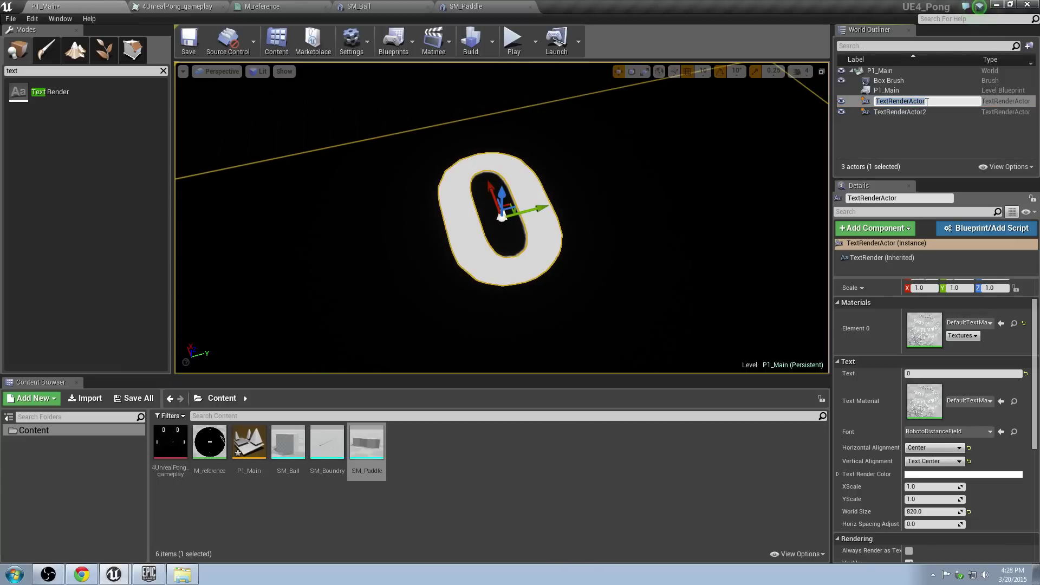
text(P1)
key(BackSpace)
key(BackSpace)
key(BackSpace)
text(P)
text(1_Score))
key(Return)
Step: Rename the duplicated score text actor, TextRenderActor2, as P2_Score_Text
click(920, 111)
key(F2)
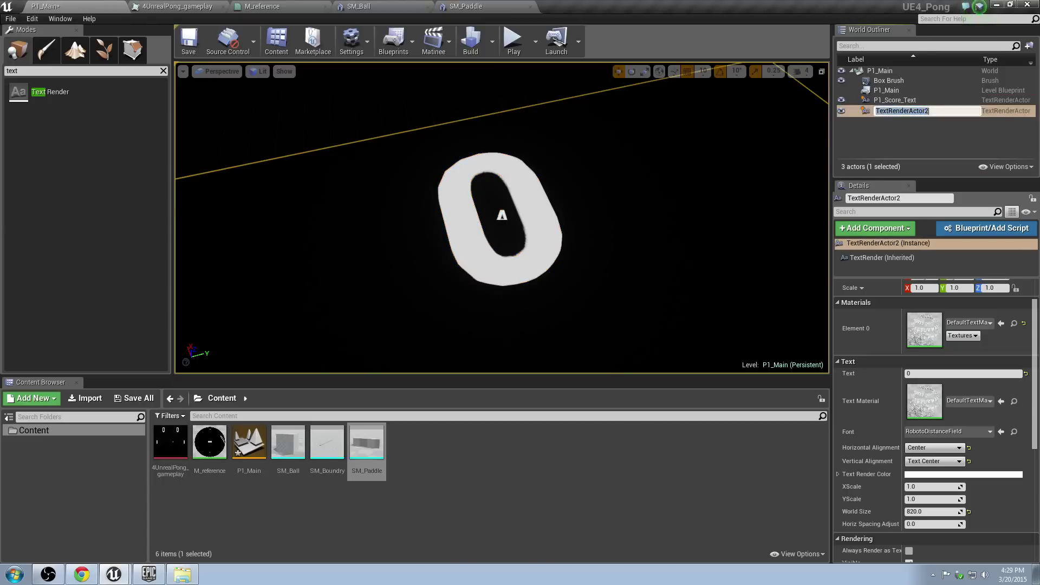
right_drag(599, 193, 510, 114)
right_drag(570, 186, 680, 158)
click(878, 111)
key(F2)
text(P2_Score_Text)
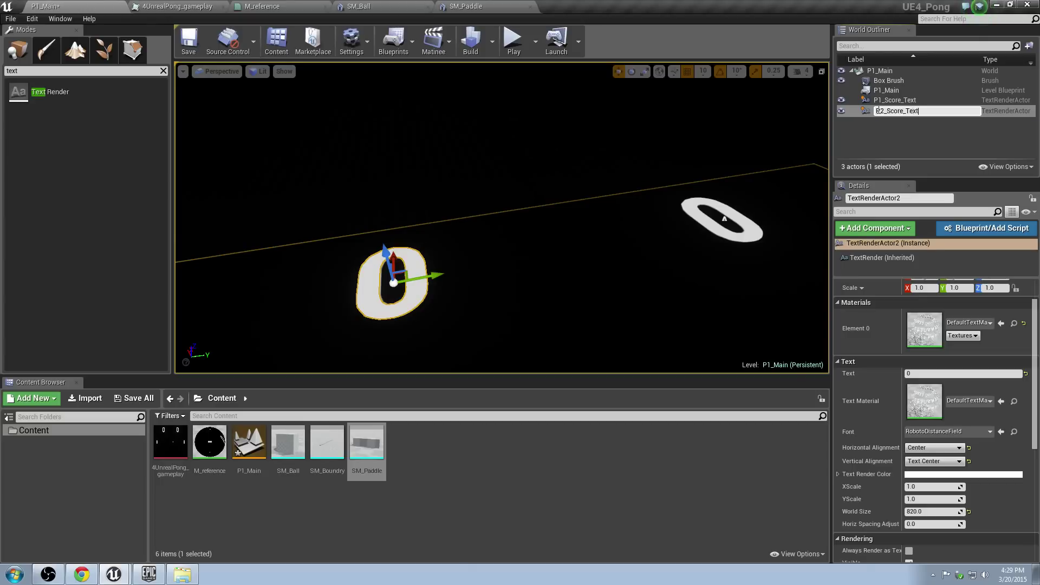
key(Return)
Step: Place trial instances of SM_Paddle, SM_Boundry and SM_Ball on the playfield
right_drag(521, 124, 485, 176)
right_drag(360, 152, 351, 148)
drag(367, 442, 633, 325)
drag(327, 442, 528, 234)
drag(377, 268, 379, 266)
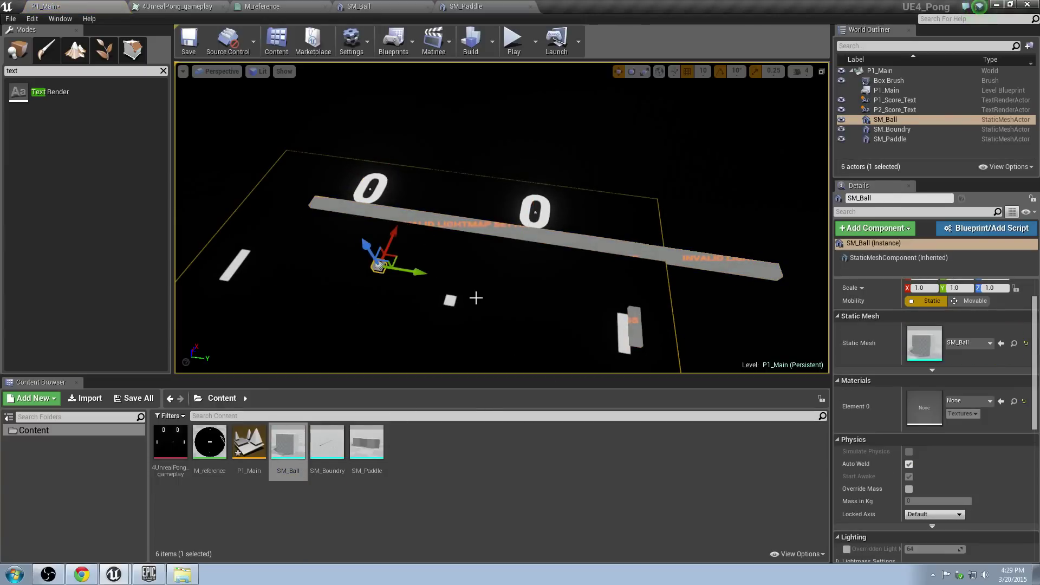
Step: Undo the ball and boundary placements and delete the trial paddle from the level
key(ctrl+z)
key(ctrl+z)
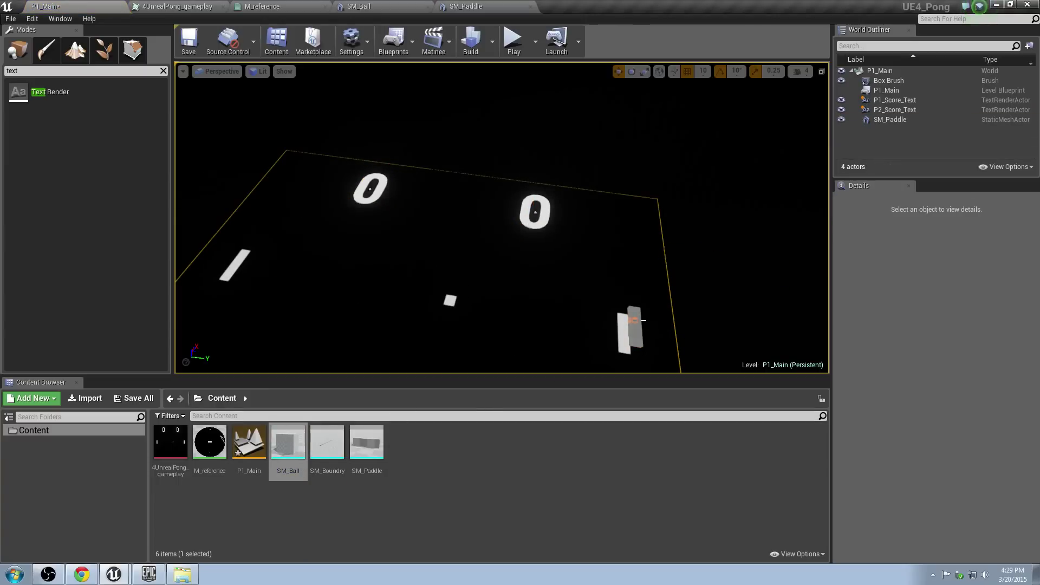
click(642, 319)
key(Delete)
Step: Save the P1_Main level with both score texts in place
scroll(521, 235, up, 3)
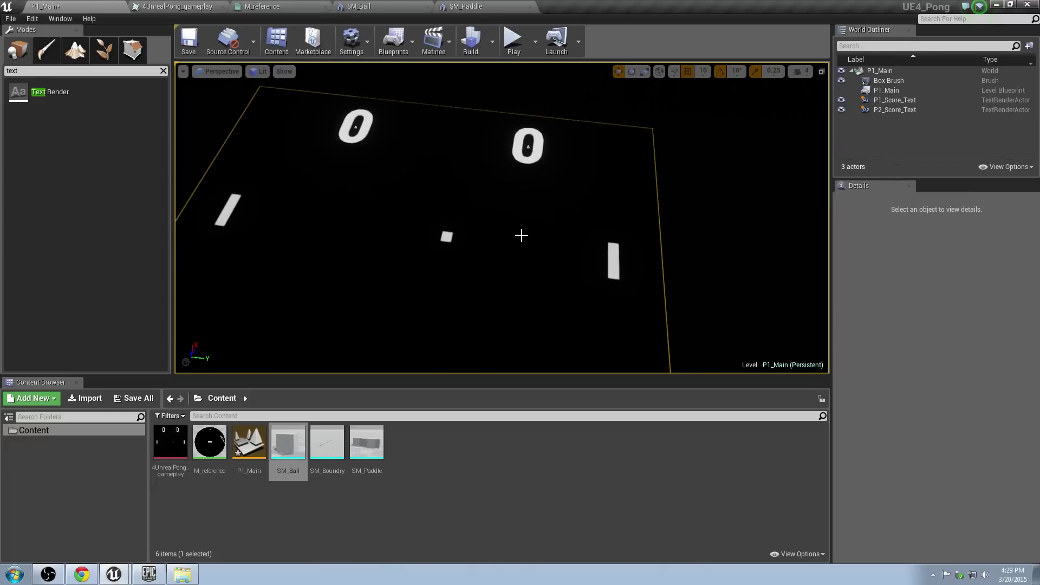
right_drag(522, 235, 587, 227)
key(w)
key(w)
key(a)
key(s)
key(a)
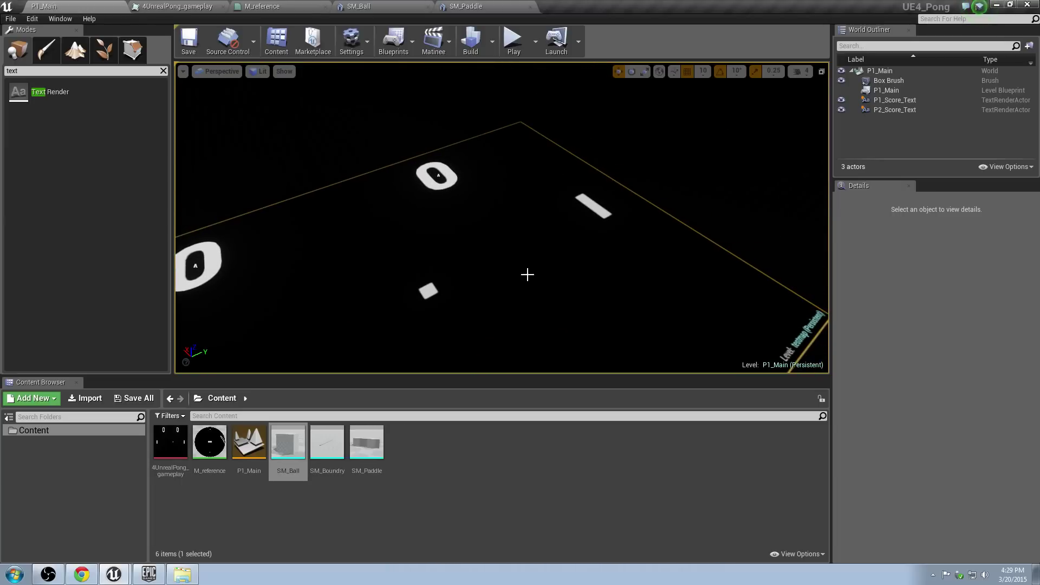
right_drag(527, 279, 518, 259)
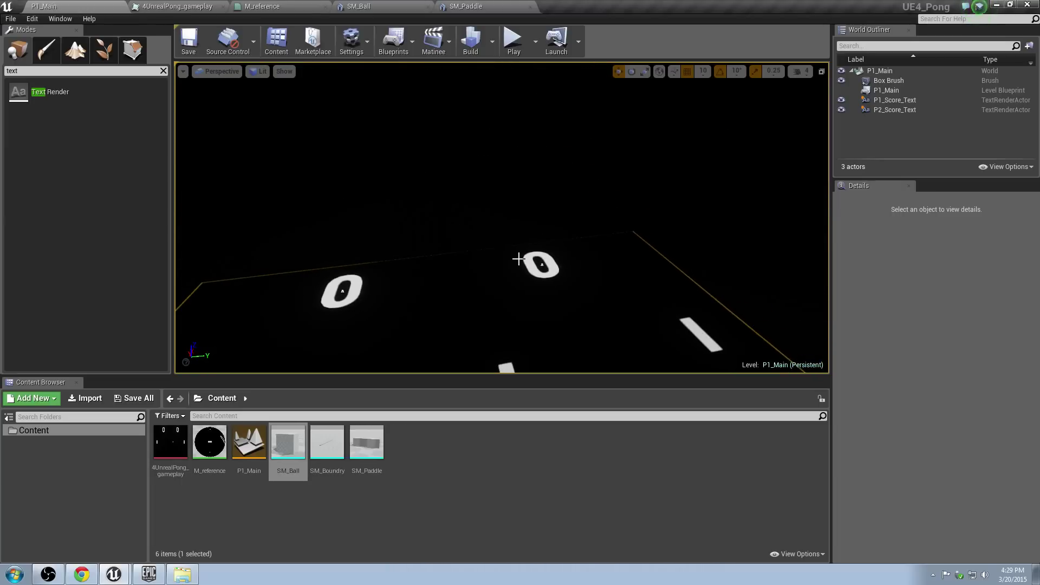